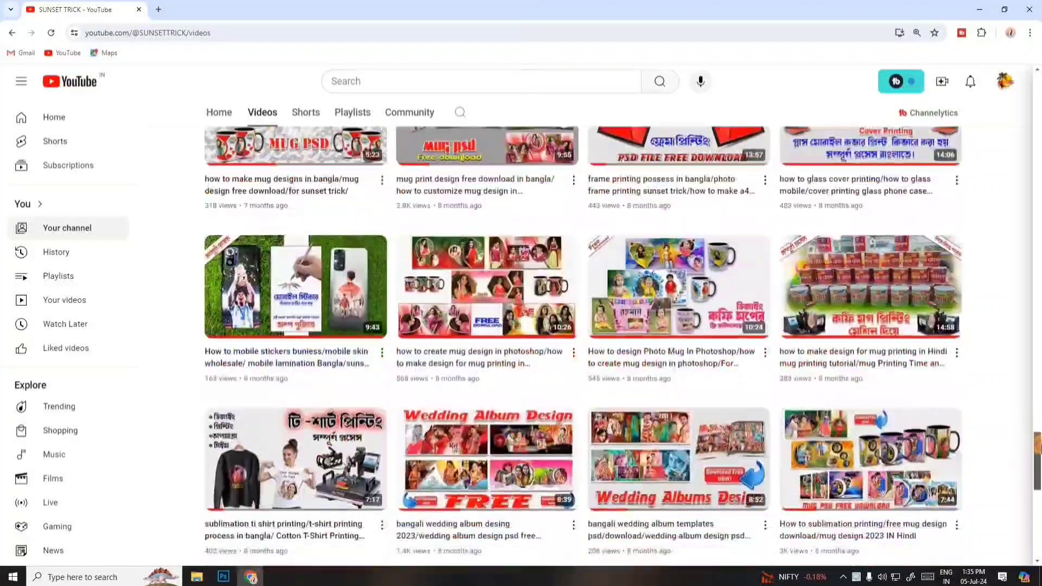
Search for SUNSET TRICK and open the SUNSET TRICK channel
{"action": "scroll", "coordinate": [1036, 461], "scroll_direction": "down", "scroll_amount": 3}
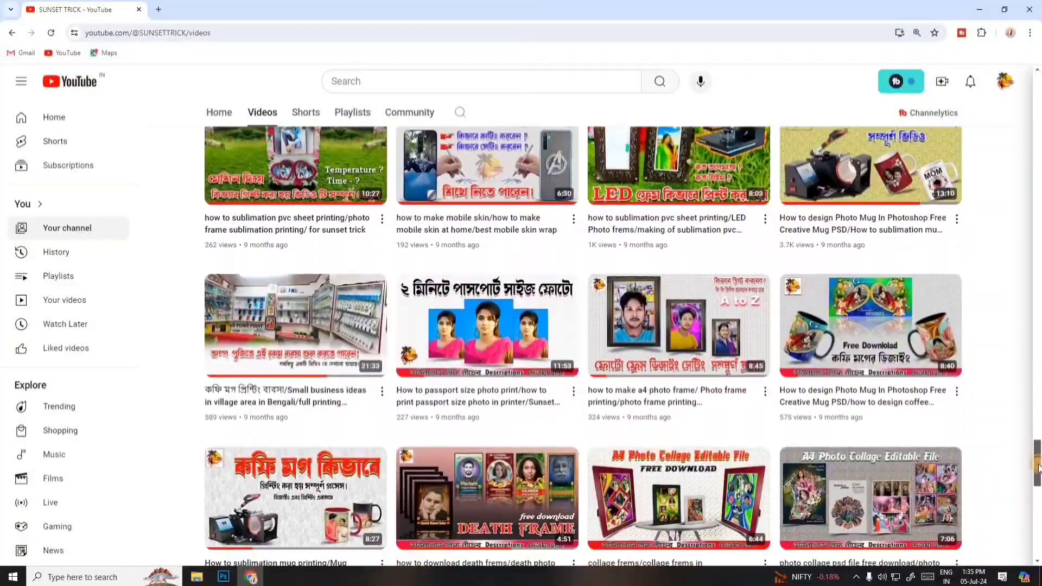
{"action": "left_click", "coordinate": [399, 82]}
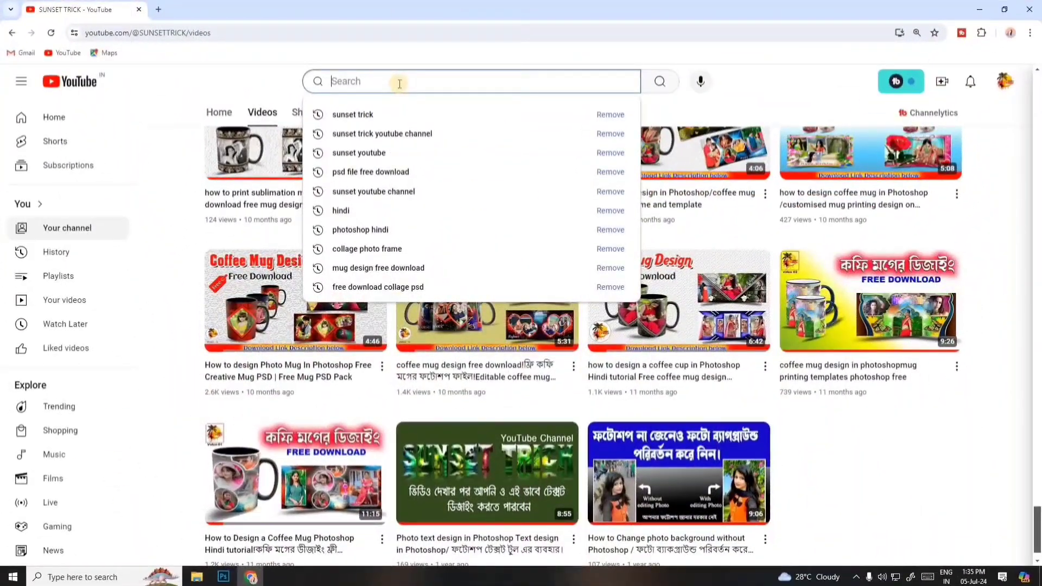
{"action": "type", "text": "SUNSET TRI"}
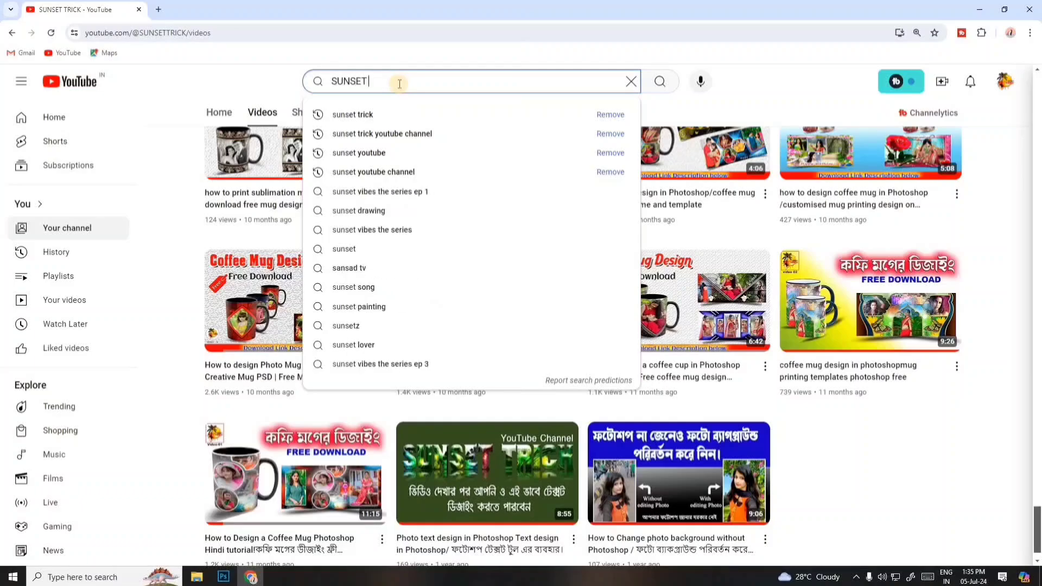
{"action": "type", "text": "CK"}
{"action": "key", "text": "Return"}
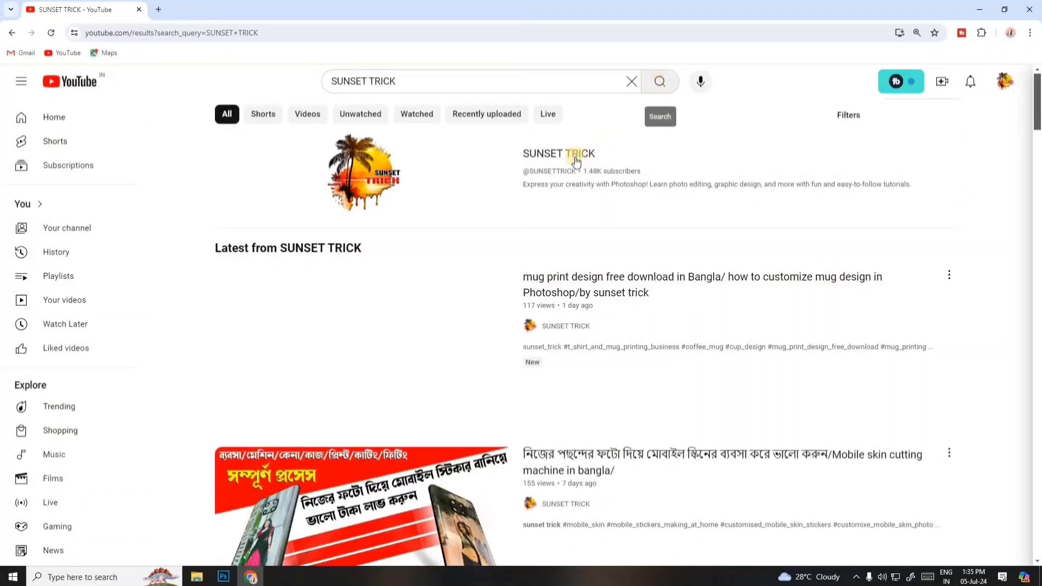
{"action": "left_click", "coordinate": [575, 160]}
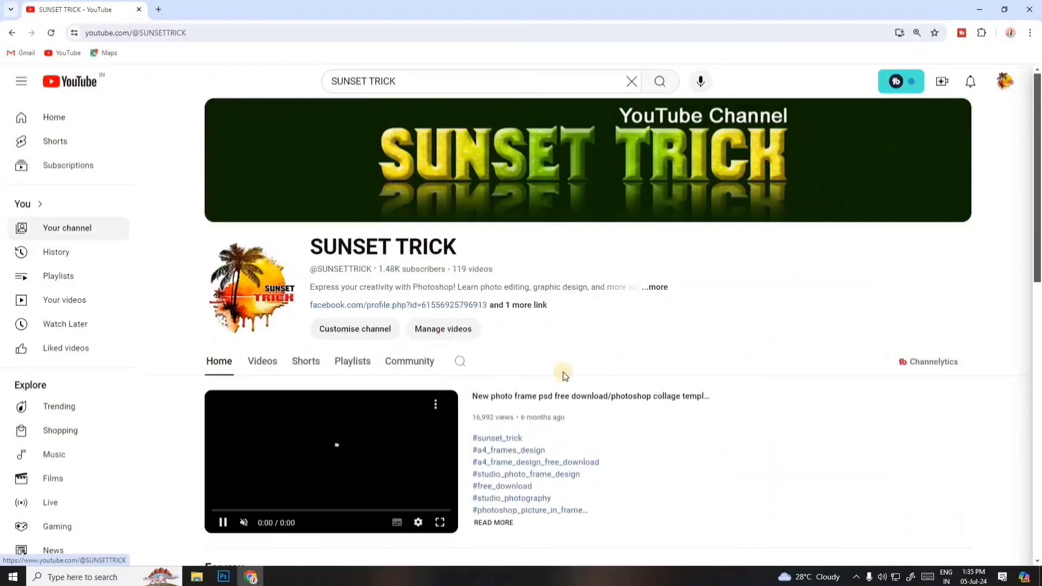
Open the channel's one-day-old mug print design free download video and expand its description
{"action": "scroll", "coordinate": [535, 409], "scroll_direction": "down", "scroll_amount": 7}
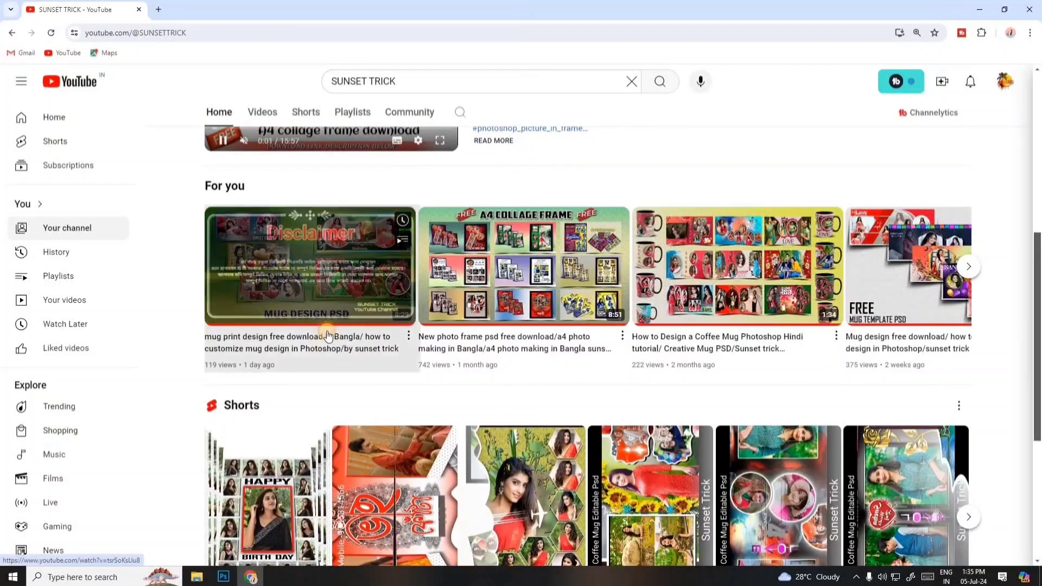
{"action": "left_click", "coordinate": [317, 339]}
{"action": "scroll", "coordinate": [76, 431], "scroll_direction": "down", "scroll_amount": 4}
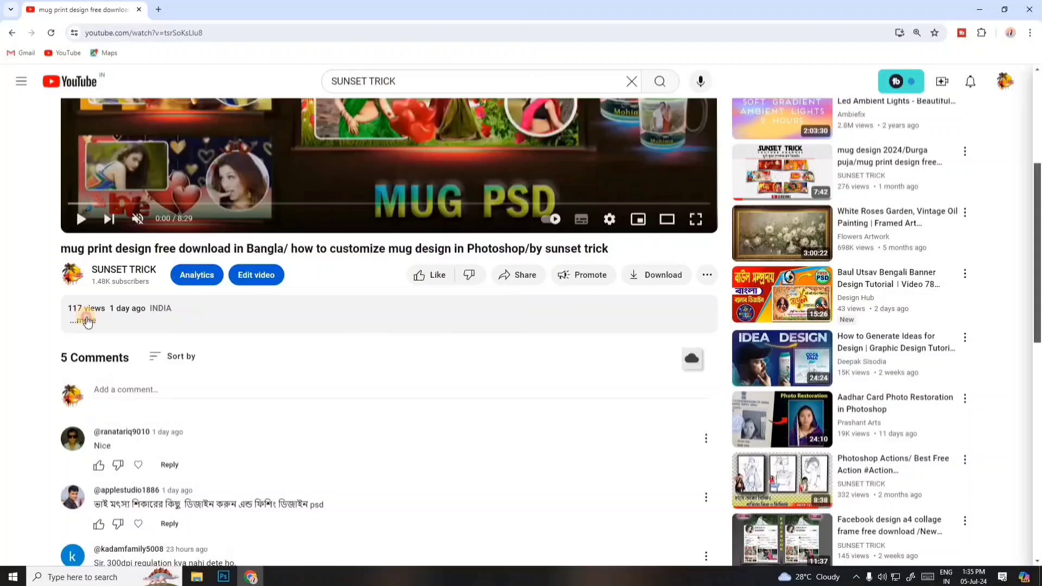
{"action": "left_click", "coordinate": [84, 314]}
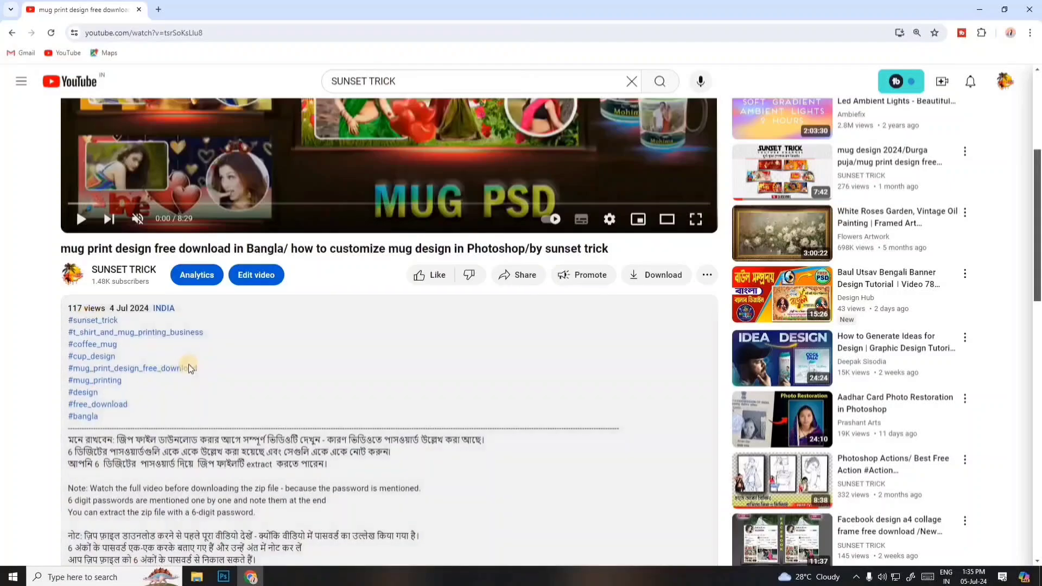
Follow the download link in the video description and download SUNSET TRICK COMBO 5.rar from Google Drive
{"action": "scroll", "coordinate": [187, 364], "scroll_direction": "down", "scroll_amount": 8}
{"action": "scroll", "coordinate": [180, 361], "scroll_direction": "down", "scroll_amount": 2}
{"action": "left_click", "coordinate": [167, 123]}
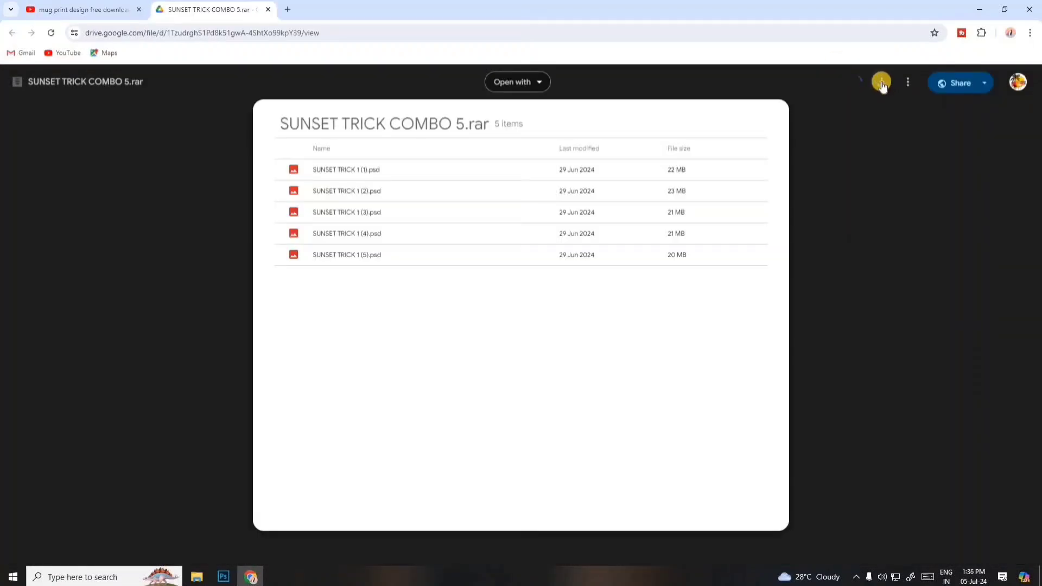
{"action": "left_click", "coordinate": [881, 84]}
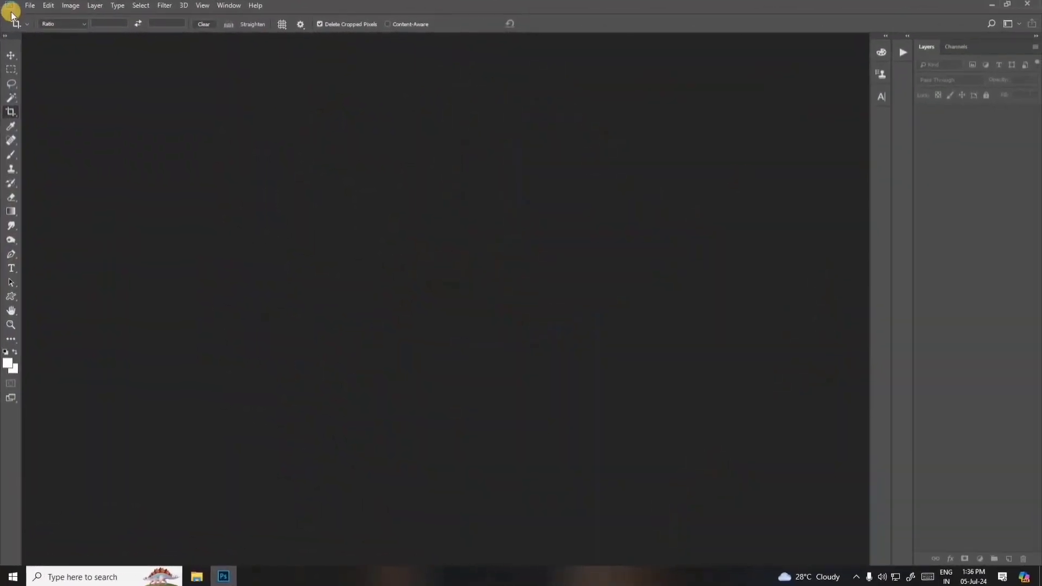
In Photoshop, start opening a file and browse to the PSD folder inside tttttttt on Local Disk (D:)
{"action": "left_click", "coordinate": [30, 7]}
{"action": "left_click", "coordinate": [46, 28]}
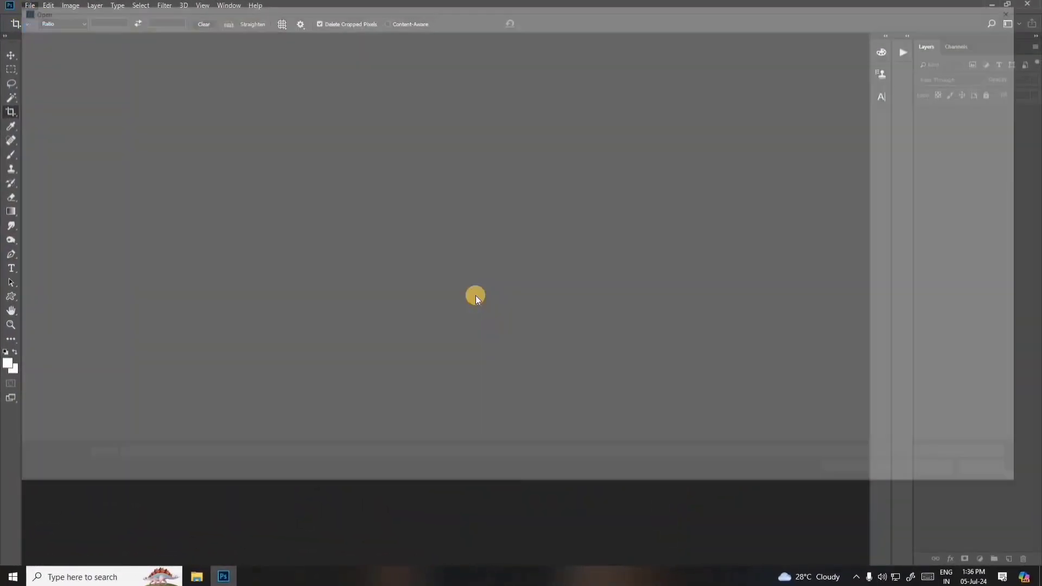
{"action": "left_click", "coordinate": [58, 222]}
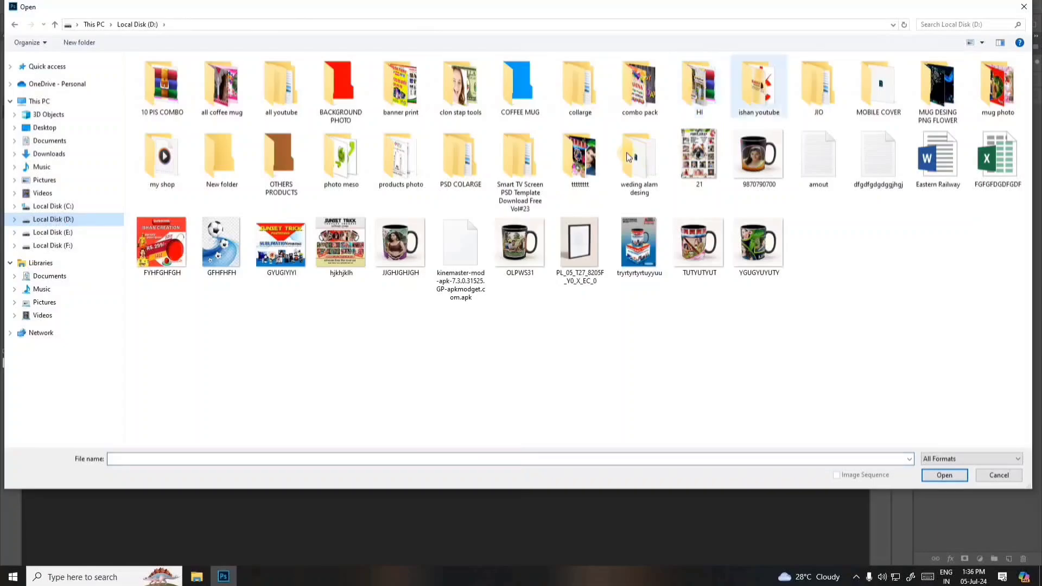
{"action": "double_click", "coordinate": [570, 163]}
{"action": "double_click", "coordinate": [157, 86]}
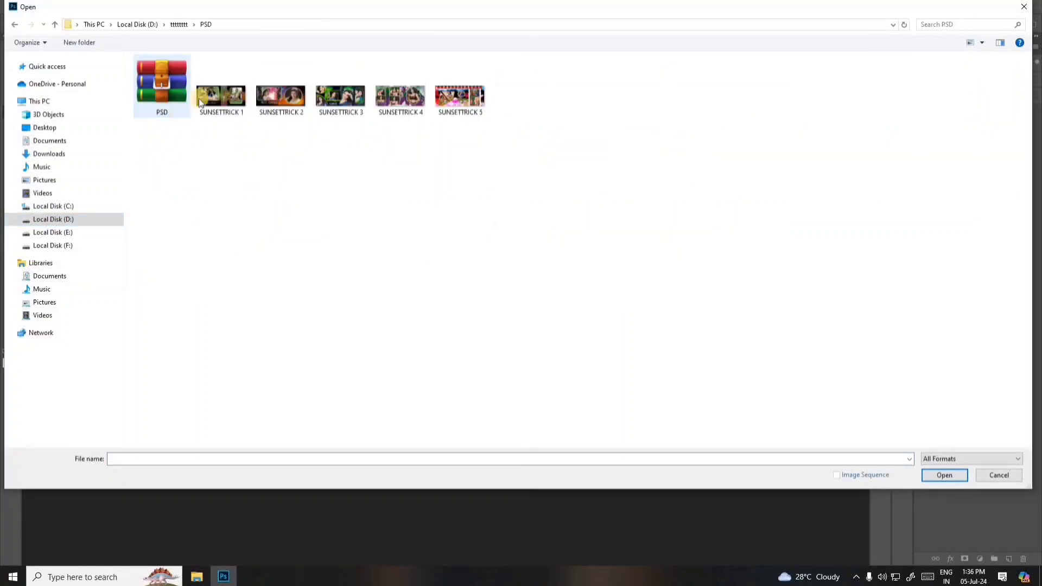
Extract the PSD archive into its own PSD folder, entering the archive password
{"action": "right_click", "coordinate": [156, 85]}
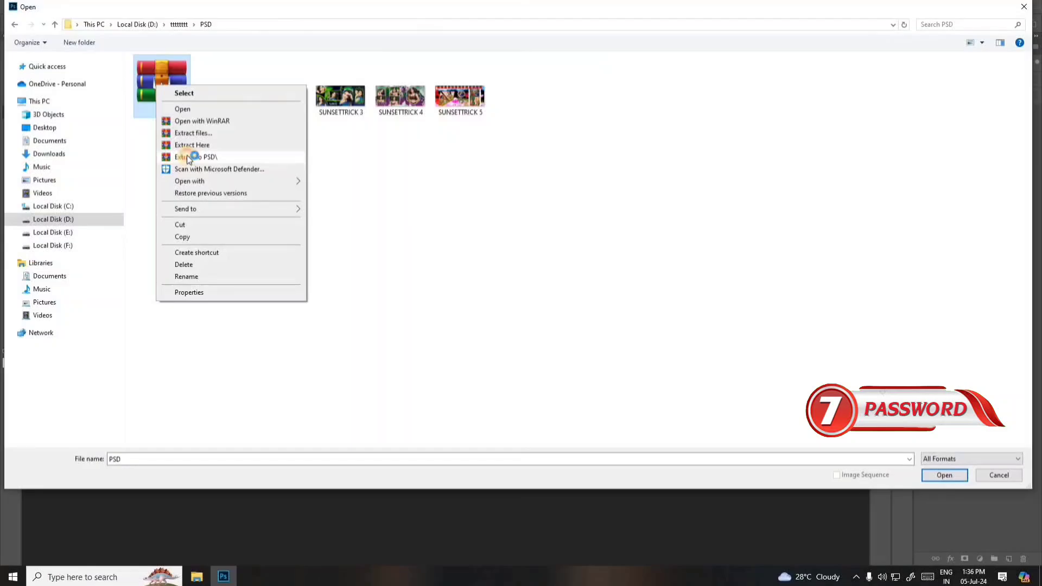
{"action": "left_click", "coordinate": [188, 157]}
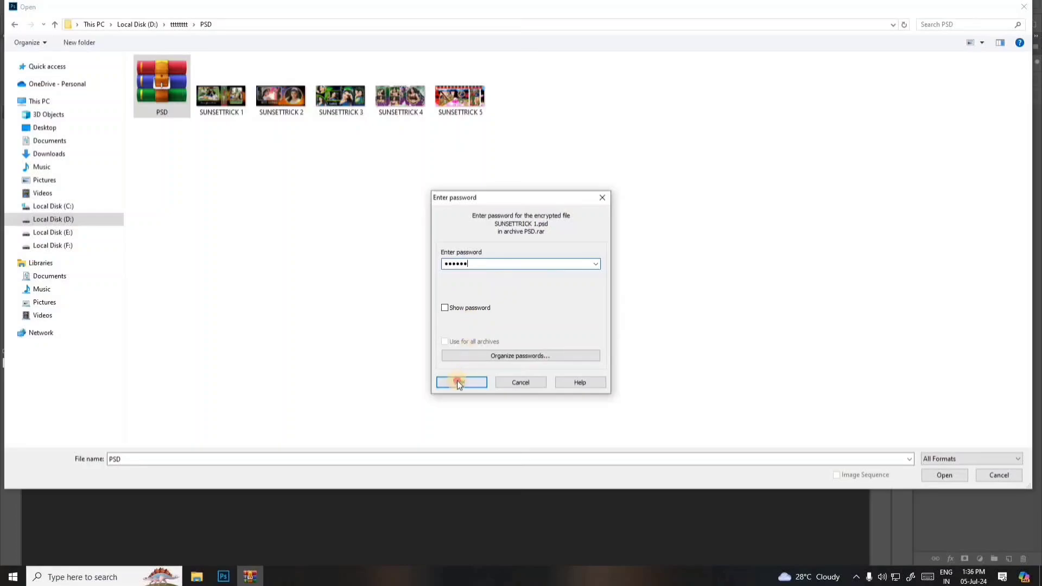
{"action": "left_click", "coordinate": [459, 383]}
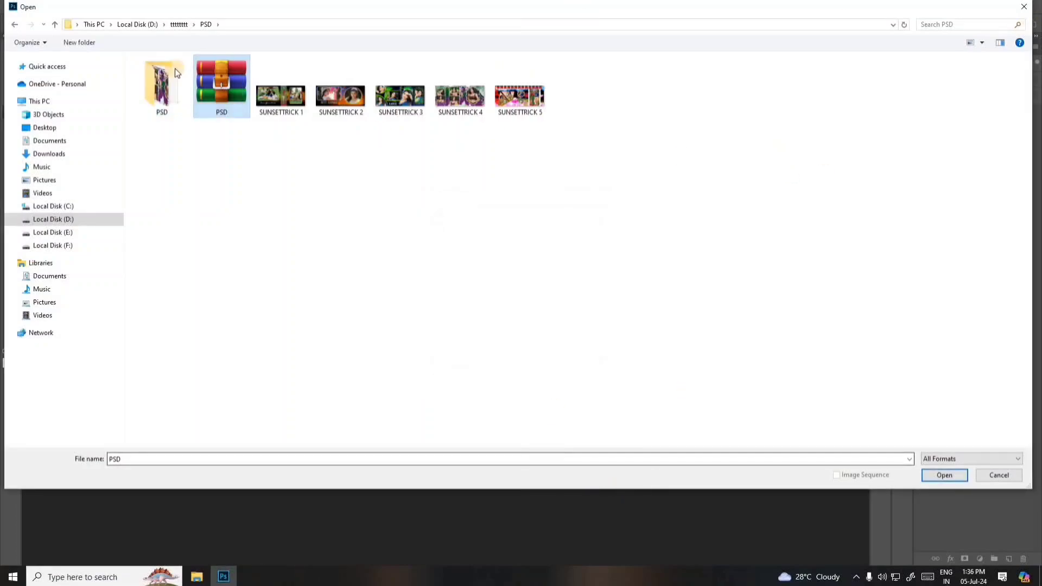
Inspect the design files in the extracted PSD folder
{"action": "double_click", "coordinate": [167, 106]}
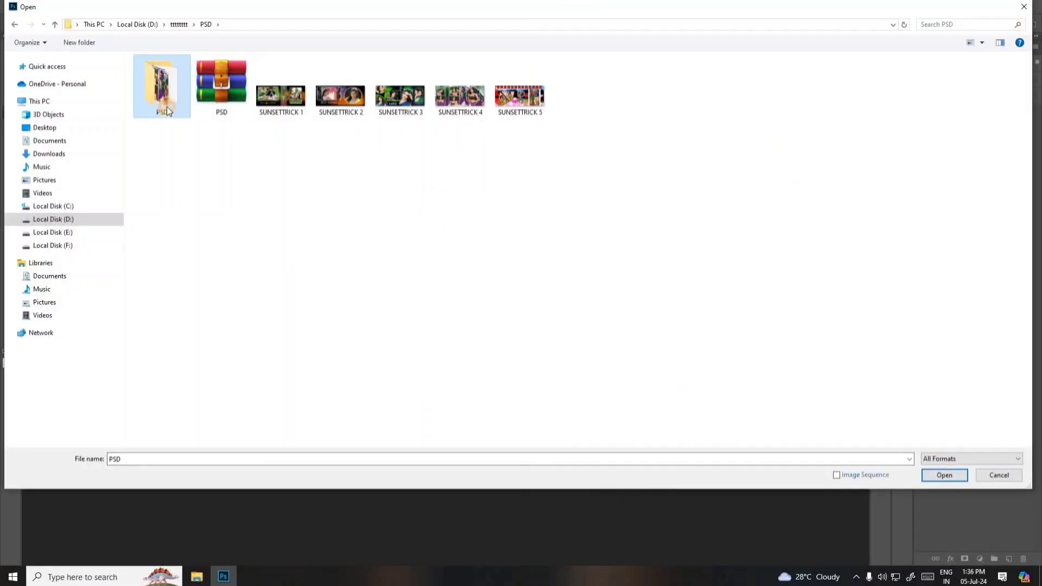
{"action": "right_click", "coordinate": [311, 231]}
{"action": "left_click", "coordinate": [330, 250]}
{"action": "left_click_drag", "start_coordinate": [135, 54], "coordinate": [565, 149]}
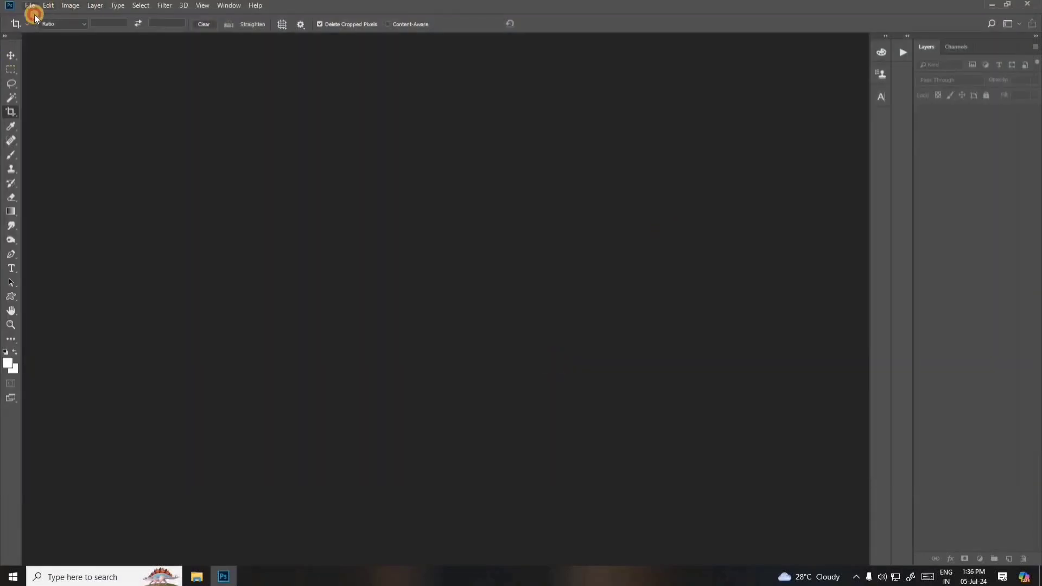
Open SUNSETTRICK 1 to SUNSETTRICK 5 together from the extracted PSD folder inside tttttttt\PSD on Local Disk (D:)
{"action": "left_click", "coordinate": [30, 5]}
{"action": "left_click", "coordinate": [38, 28]}
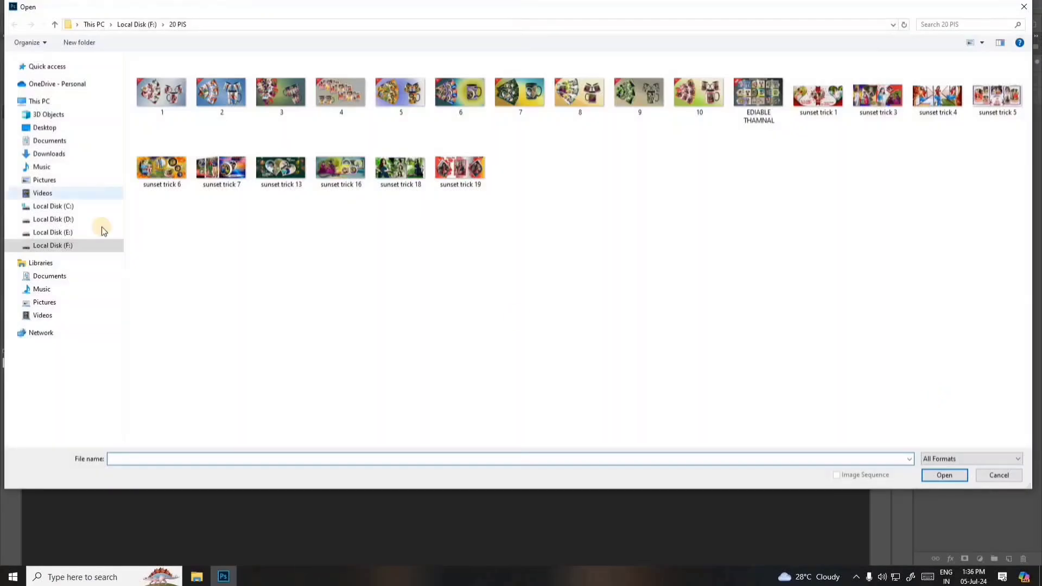
{"action": "left_click", "coordinate": [82, 220]}
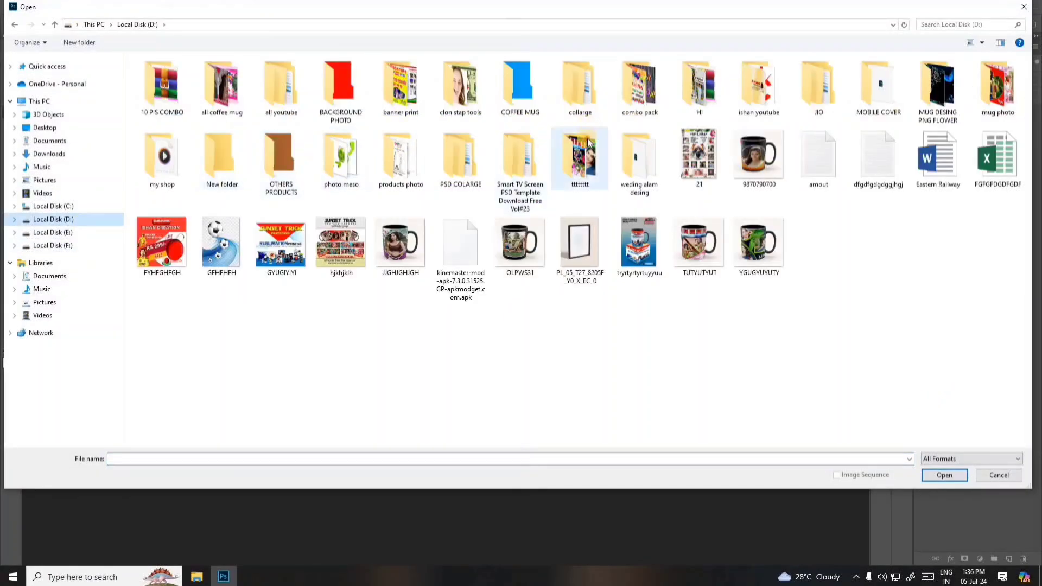
{"action": "double_click", "coordinate": [588, 143]}
{"action": "double_click", "coordinate": [168, 89]}
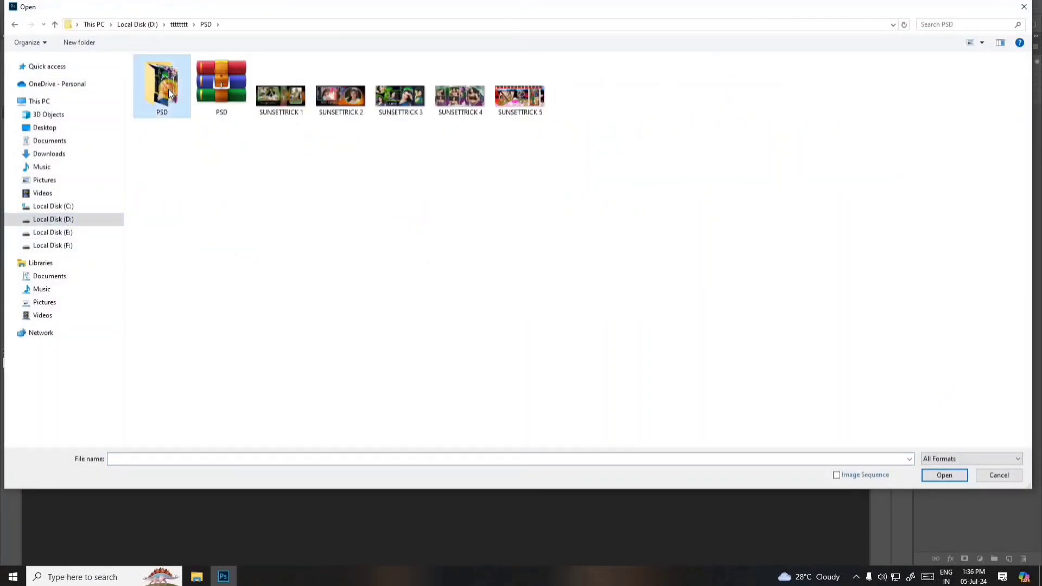
{"action": "double_click", "coordinate": [169, 94]}
{"action": "left_click_drag", "start_coordinate": [179, 136], "coordinate": [429, 70]}
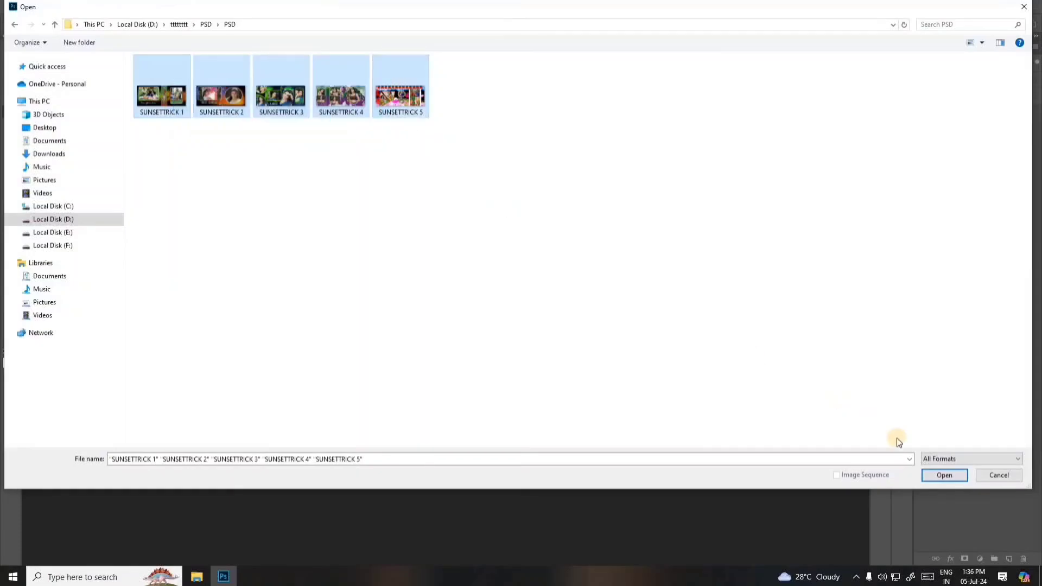
{"action": "left_click", "coordinate": [944, 475]}
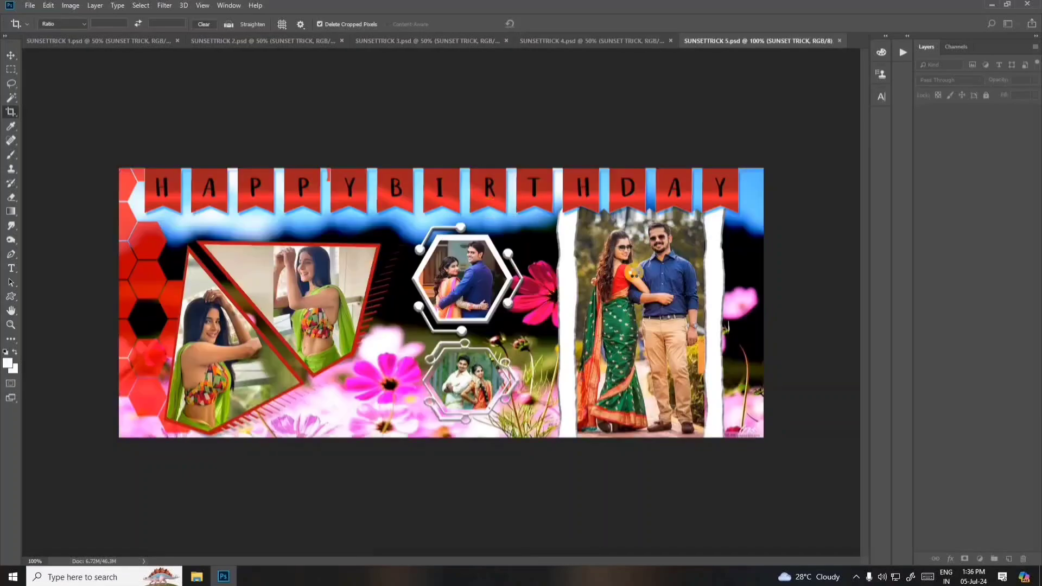
With the Move tool active, bring up SUNSETTRICK 1.psd and toggle the visibility of the "I Love You" text group
{"action": "left_click", "coordinate": [11, 55]}
{"action": "left_click", "coordinate": [72, 41]}
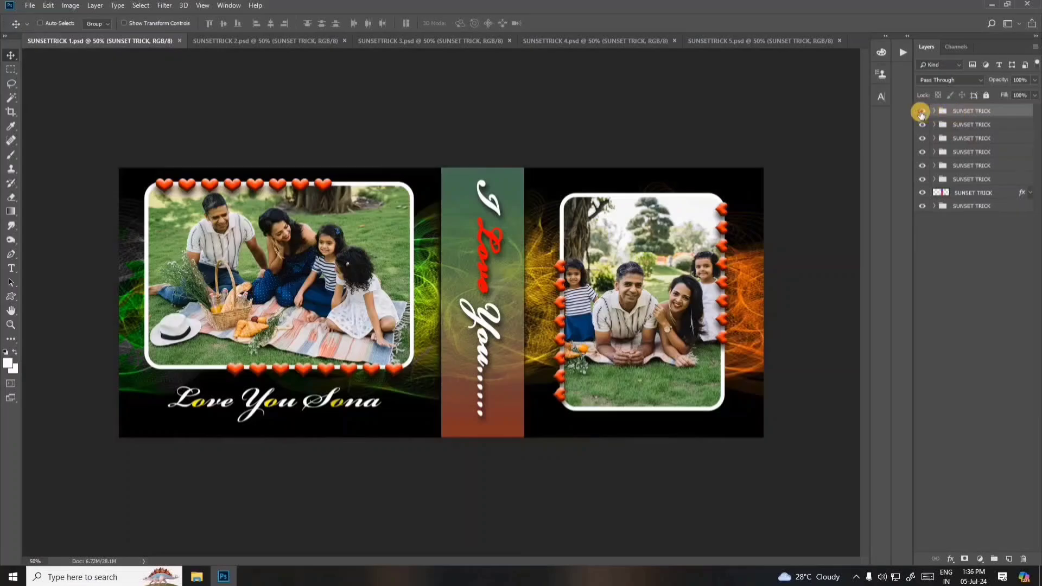
{"action": "mouse_move", "coordinate": [921, 113]}
{"action": "left_mouse_down"}
{"action": "mouse_move", "coordinate": [925, 209]}
{"action": "mouse_move", "coordinate": [922, 110]}
{"action": "left_mouse_up"}
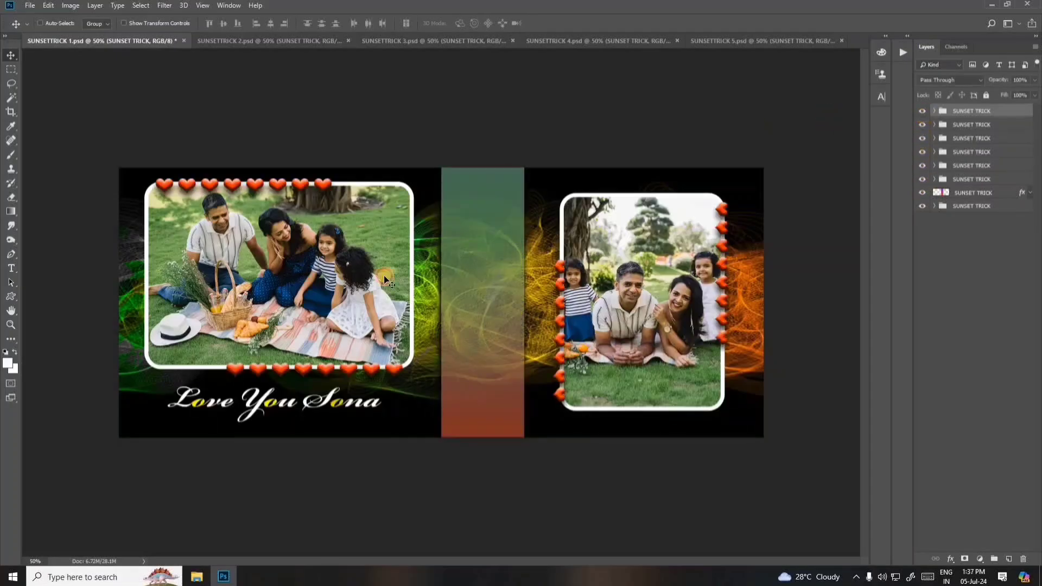
Select Layer 14, the family portrait beside the vertical text, toggle its visibility off and on, and collapse its group
{"action": "right_click", "coordinate": [646, 266]}
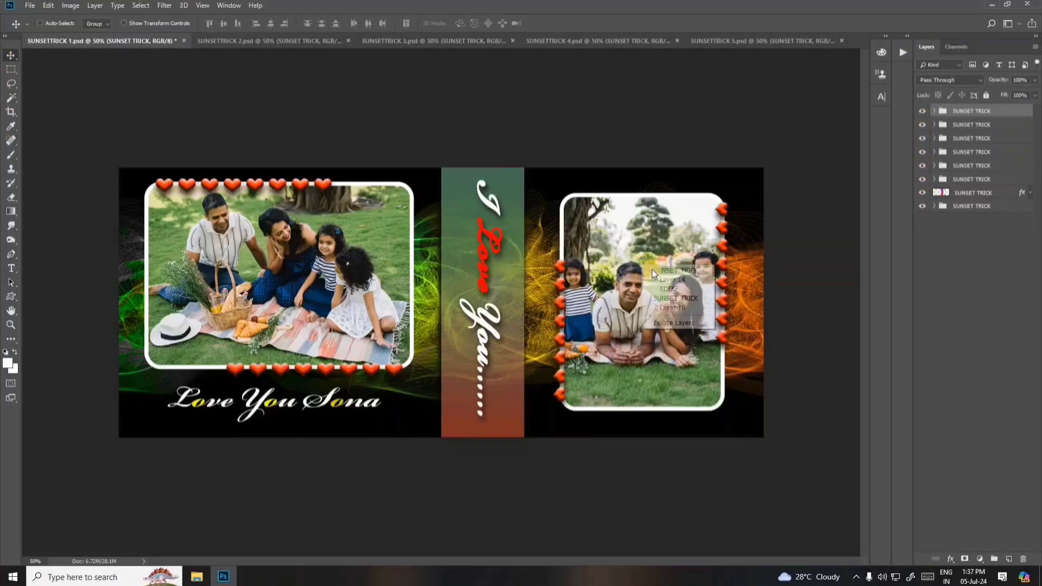
{"action": "left_click", "coordinate": [663, 279]}
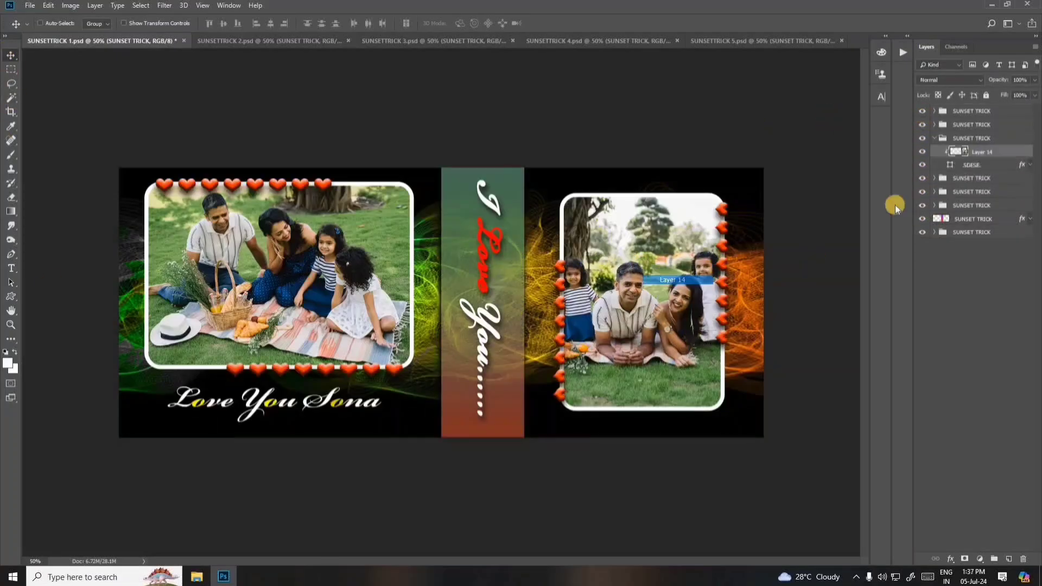
{"action": "left_click", "coordinate": [922, 151]}
{"action": "left_click", "coordinate": [922, 151]}
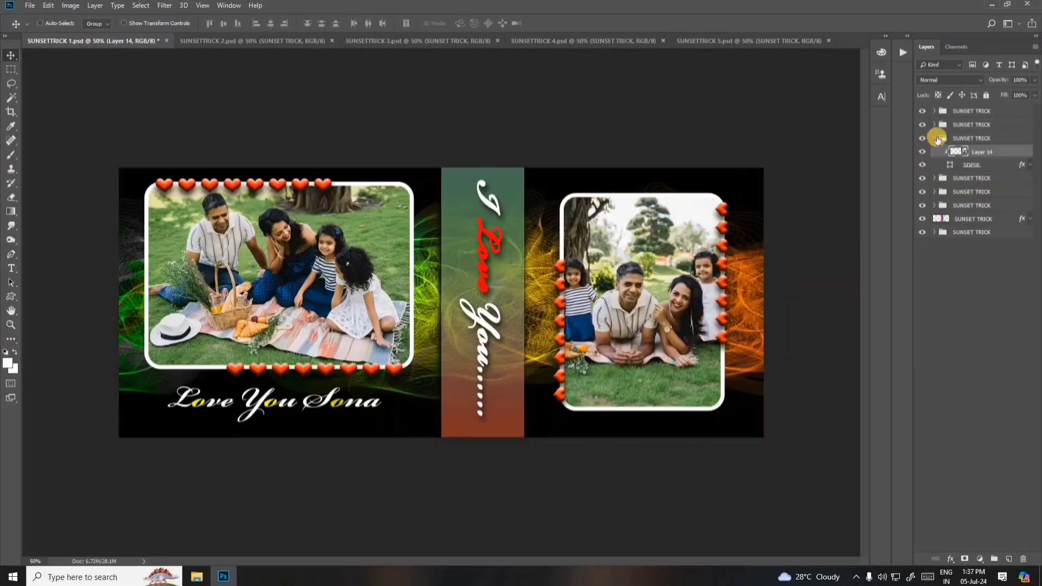
{"action": "left_click", "coordinate": [937, 139]}
Select Layer 13, the picnic photo above "Love You Sona", and collapse its group
{"action": "right_click", "coordinate": [308, 256]}
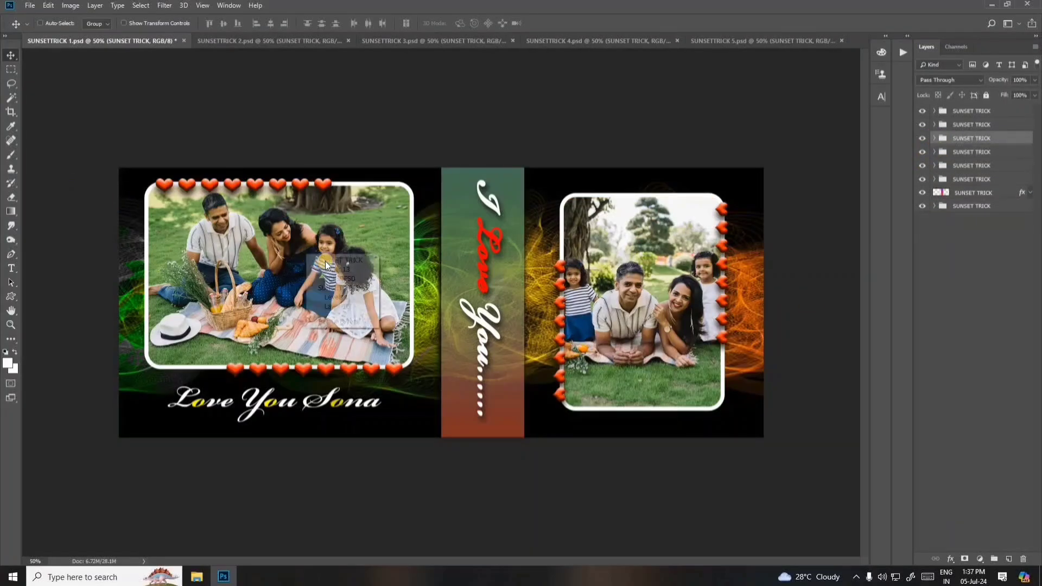
{"action": "left_click", "coordinate": [333, 269]}
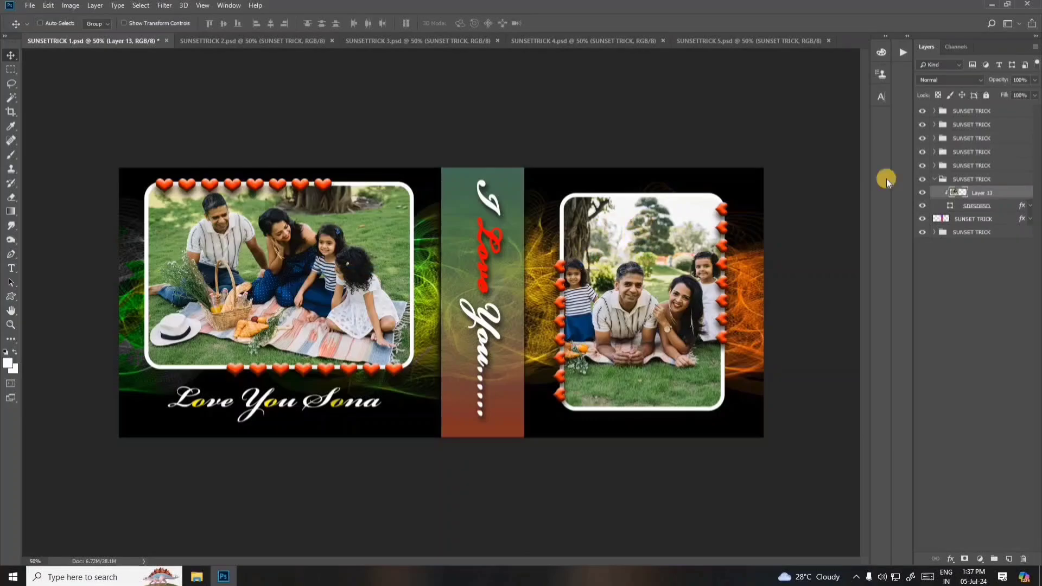
{"action": "left_click", "coordinate": [934, 179]}
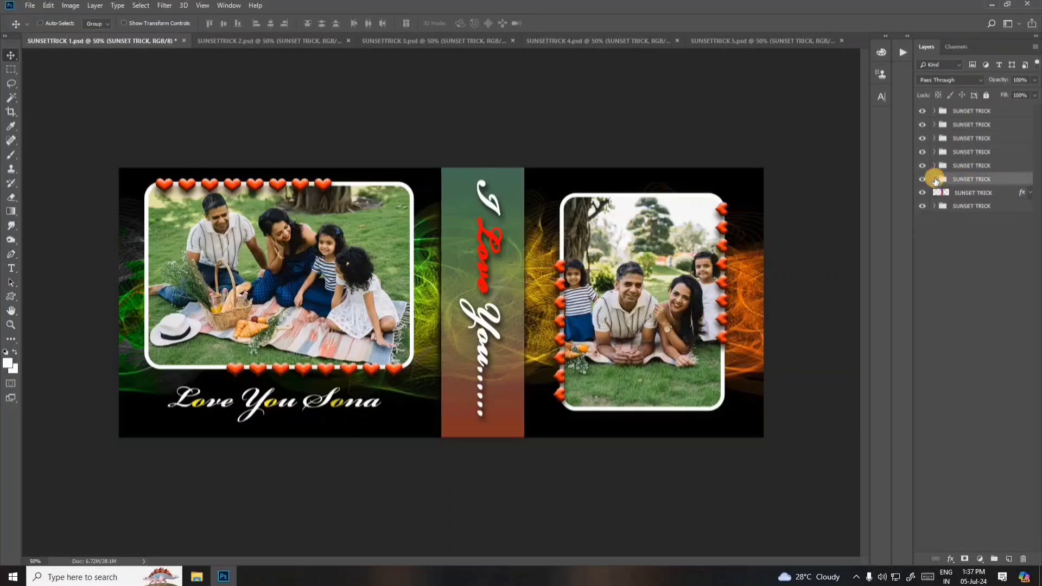
Select the group holding the family portrait (Layer 14), hide and show it, and expand it
{"action": "right_click", "coordinate": [614, 219]}
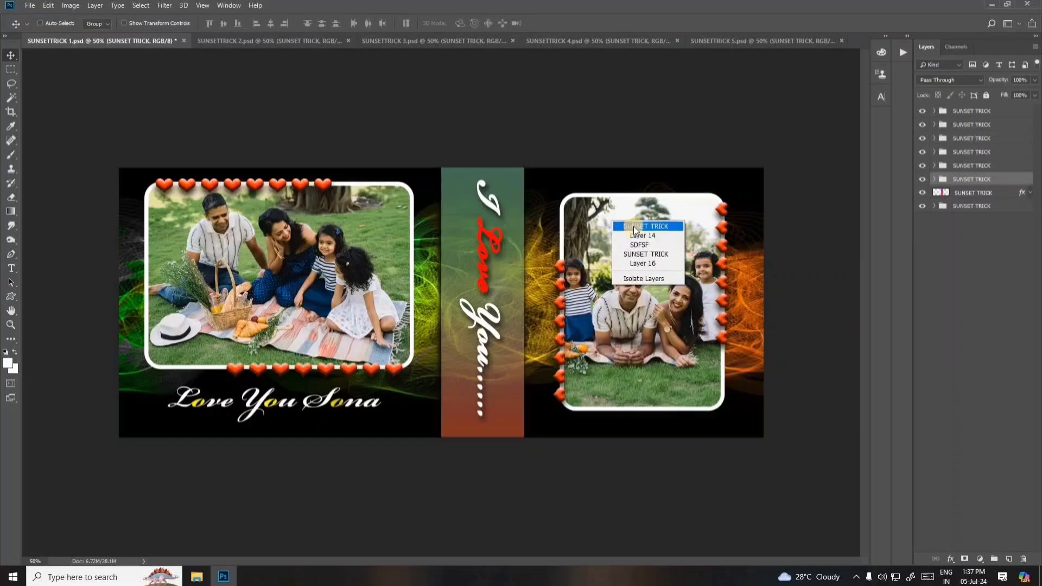
{"action": "left_click", "coordinate": [635, 226]}
{"action": "left_click", "coordinate": [921, 140]}
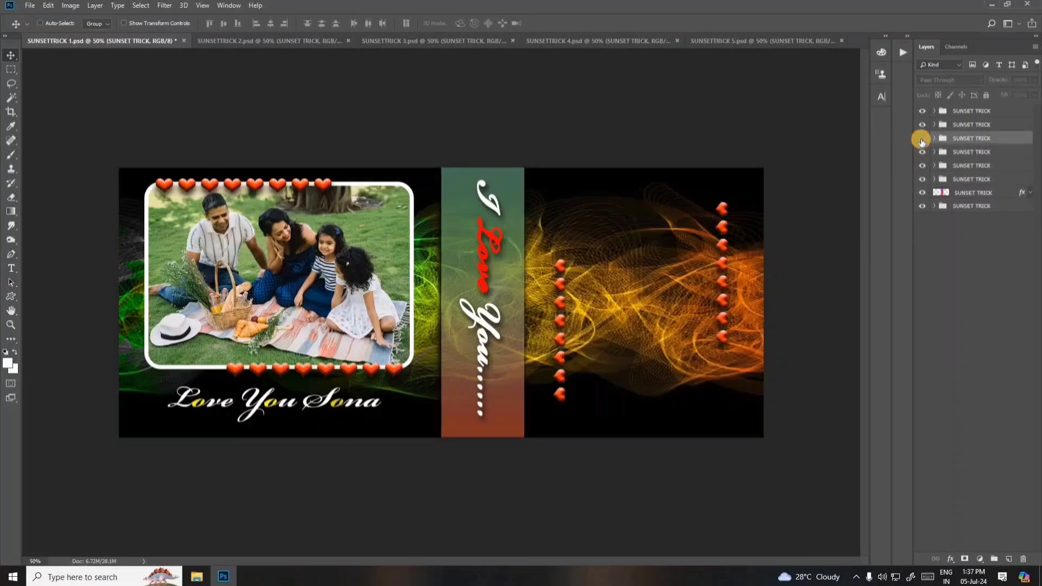
{"action": "left_click", "coordinate": [921, 140]}
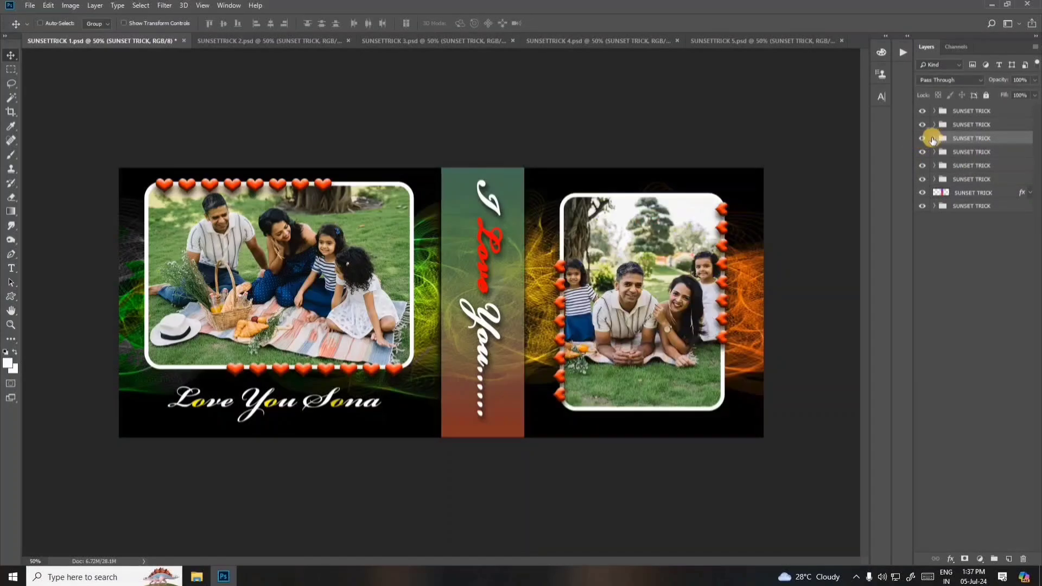
{"action": "left_click", "coordinate": [934, 141]}
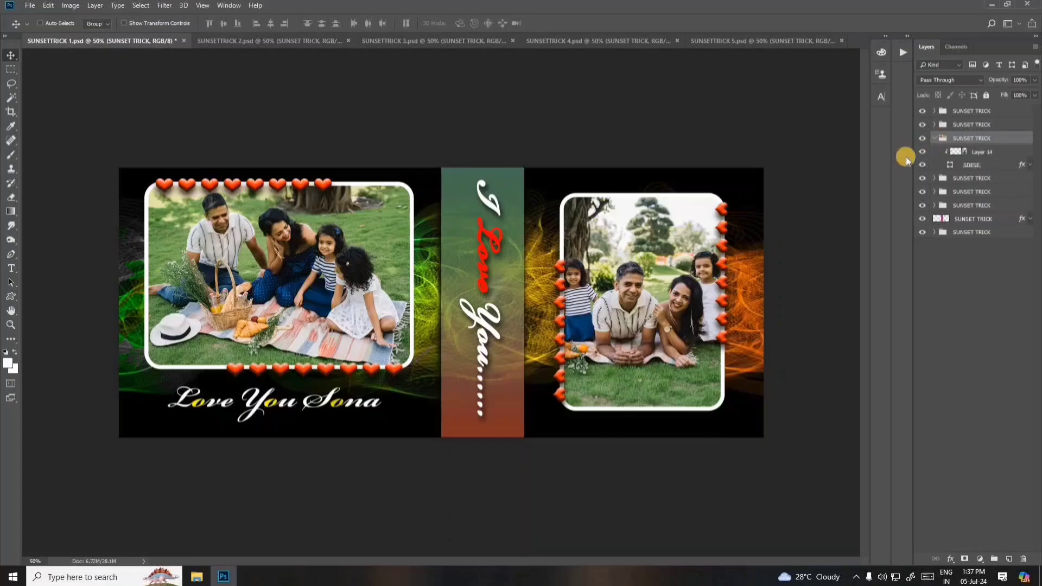
Hide and show Layer 14 inside its group to check the clipped family portrait, and collapse the group
{"action": "left_click", "coordinate": [922, 152]}
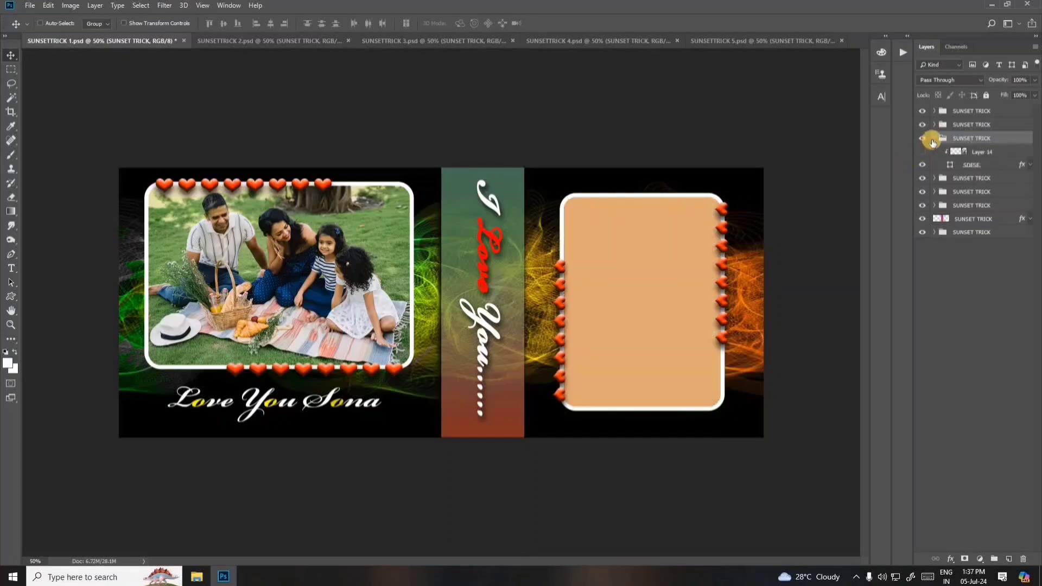
{"action": "left_click", "coordinate": [934, 140]}
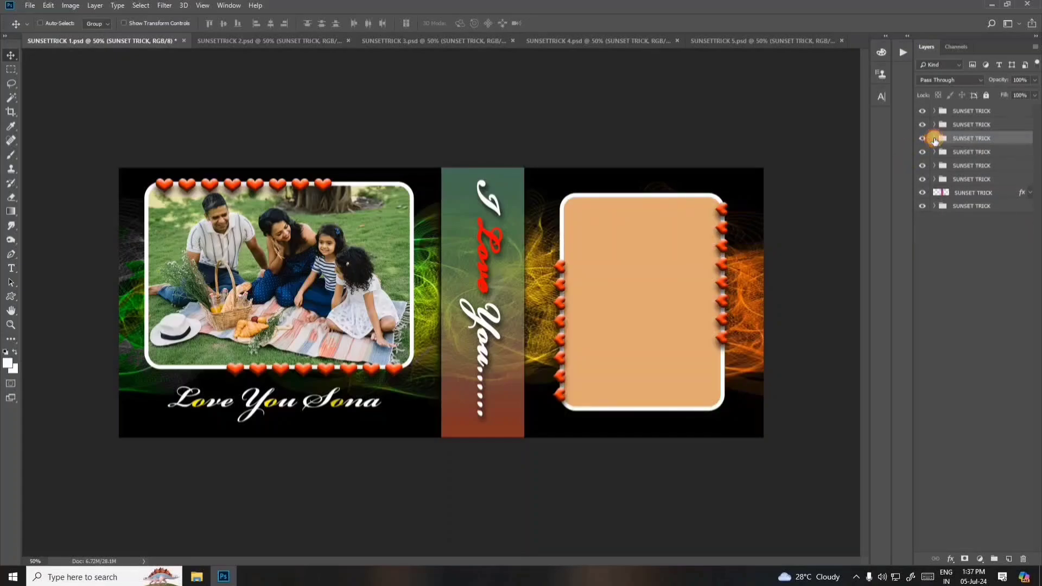
{"action": "left_click", "coordinate": [934, 141]}
{"action": "left_click", "coordinate": [921, 152]}
{"action": "left_click", "coordinate": [934, 141]}
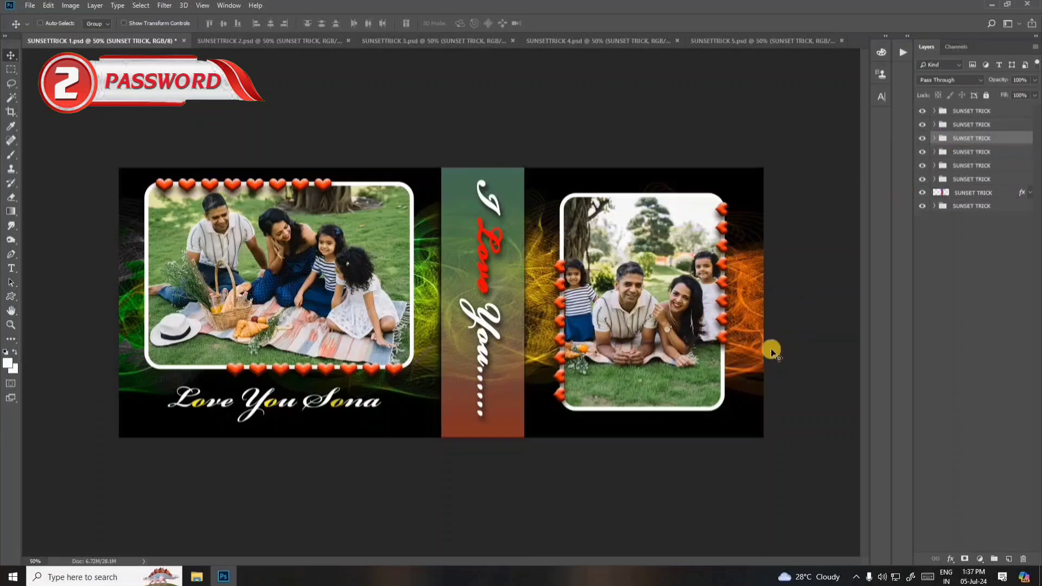
Select Layer 14, the family portrait beside the vertical text, from the canvas and toggle its visibility off and on
{"action": "right_click", "coordinate": [609, 237]}
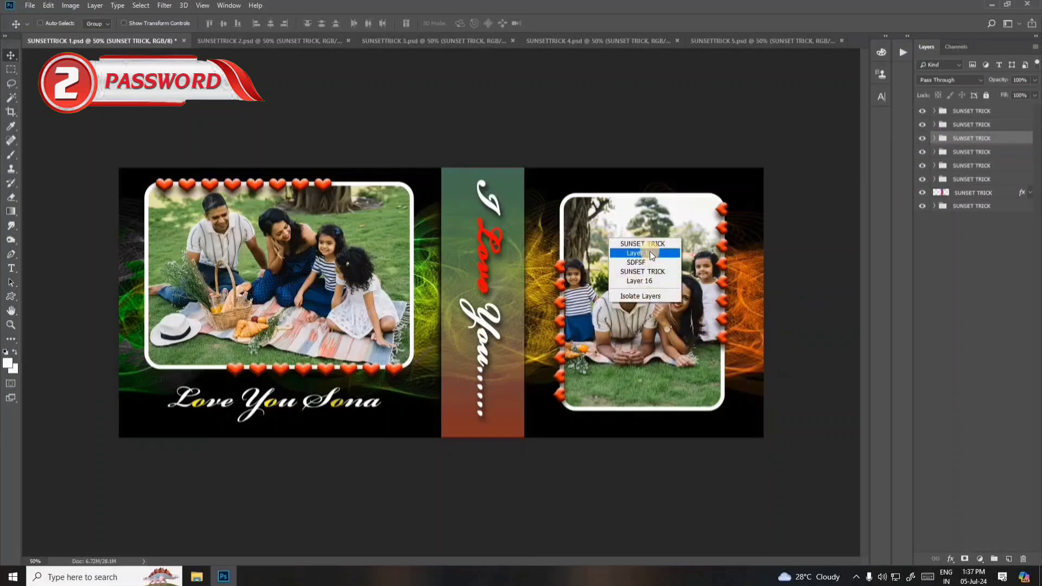
{"action": "left_click", "coordinate": [649, 253]}
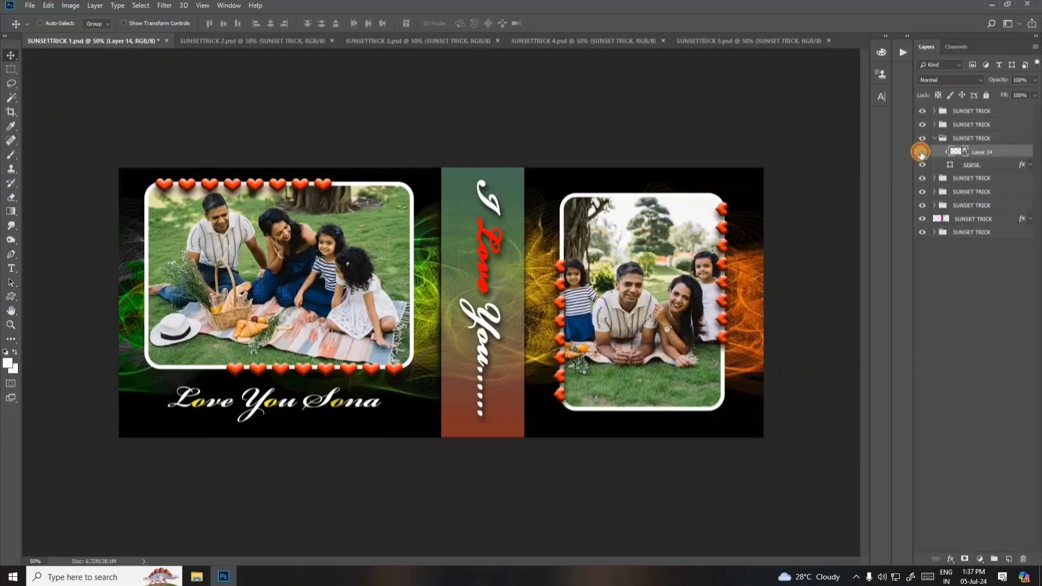
{"action": "left_click", "coordinate": [922, 153]}
{"action": "left_click", "coordinate": [922, 153]}
Open the photo whose file name ends in "vaayu-vegam-26" from the g folder inside Desktop > my photo
{"action": "left_click", "coordinate": [30, 4]}
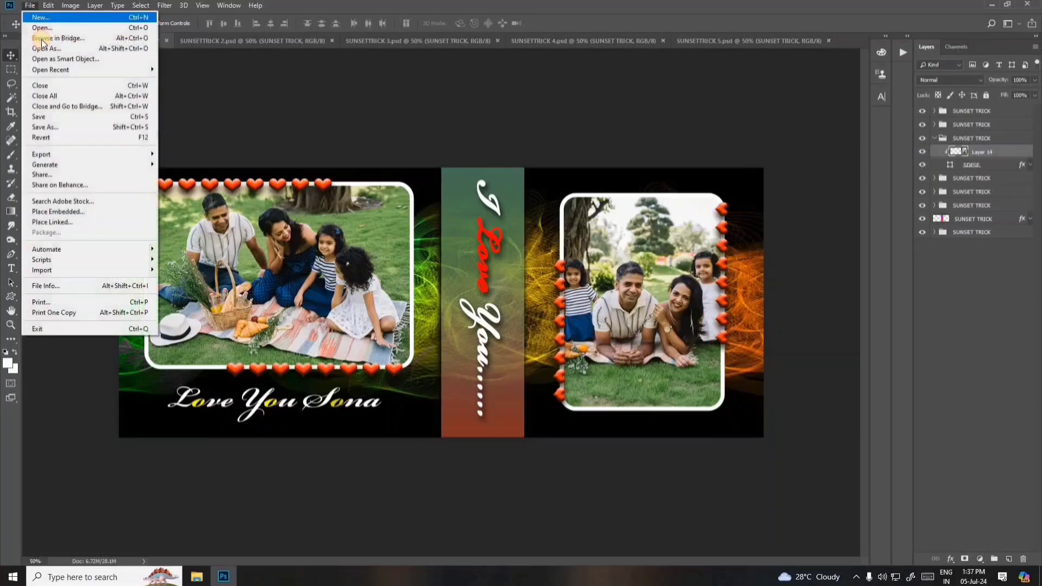
{"action": "left_click", "coordinate": [41, 30]}
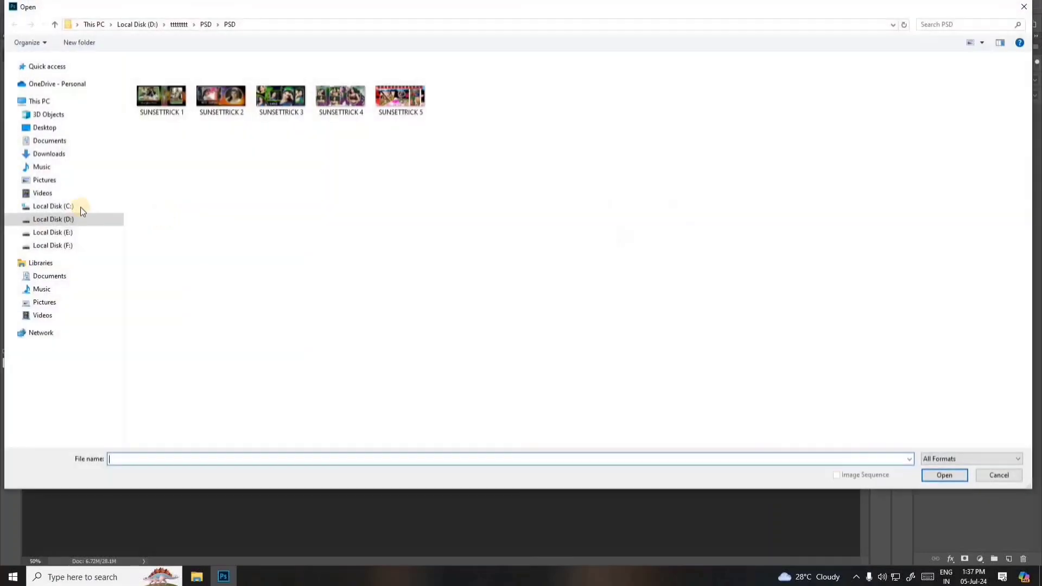
{"action": "left_click", "coordinate": [45, 128]}
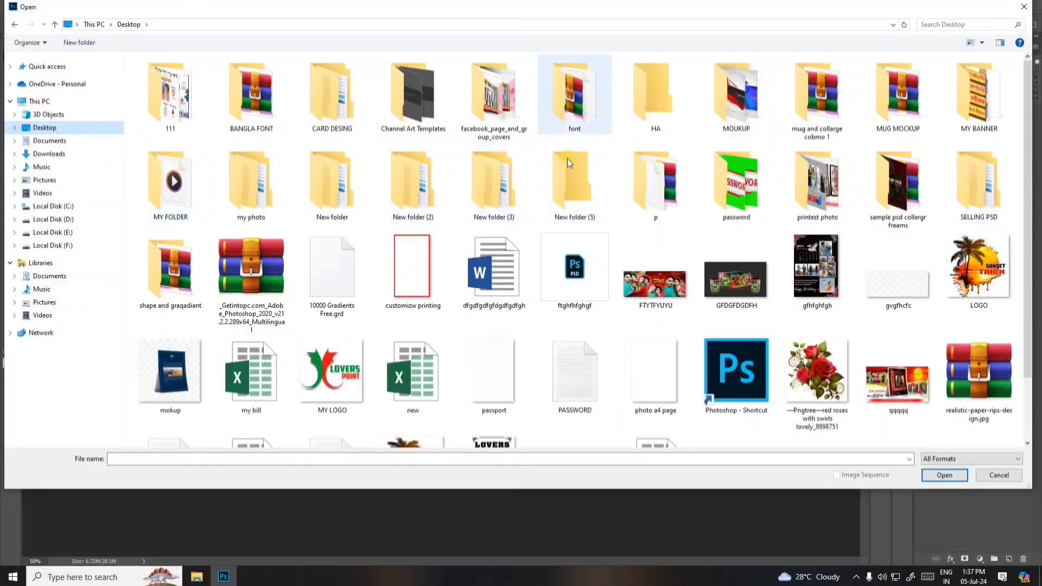
{"action": "left_click", "coordinate": [270, 197]}
{"action": "double_click", "coordinate": [271, 196]}
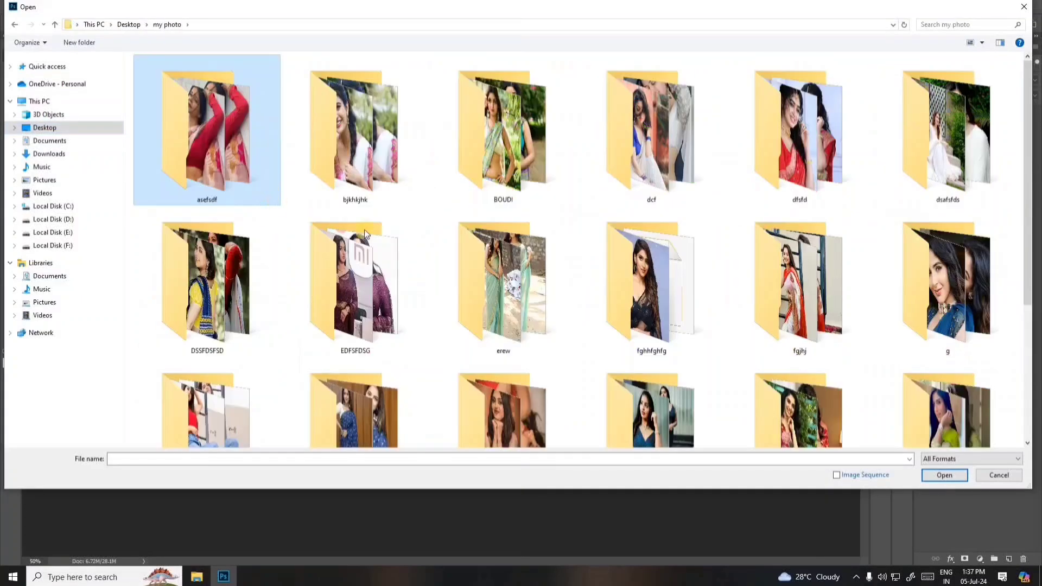
{"action": "scroll", "coordinate": [382, 258], "scroll_direction": "down", "scroll_amount": 5}
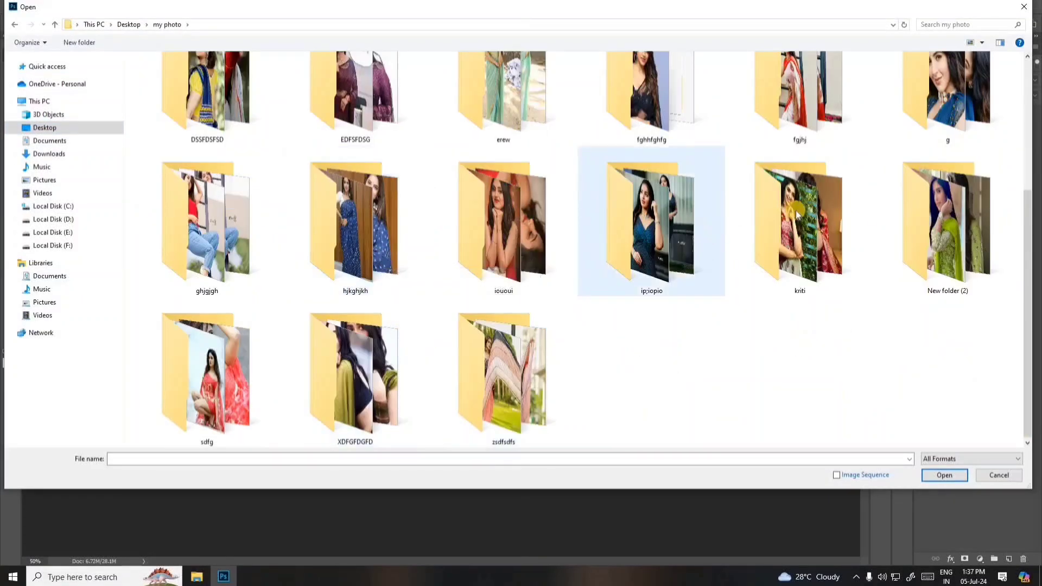
{"action": "double_click", "coordinate": [935, 98]}
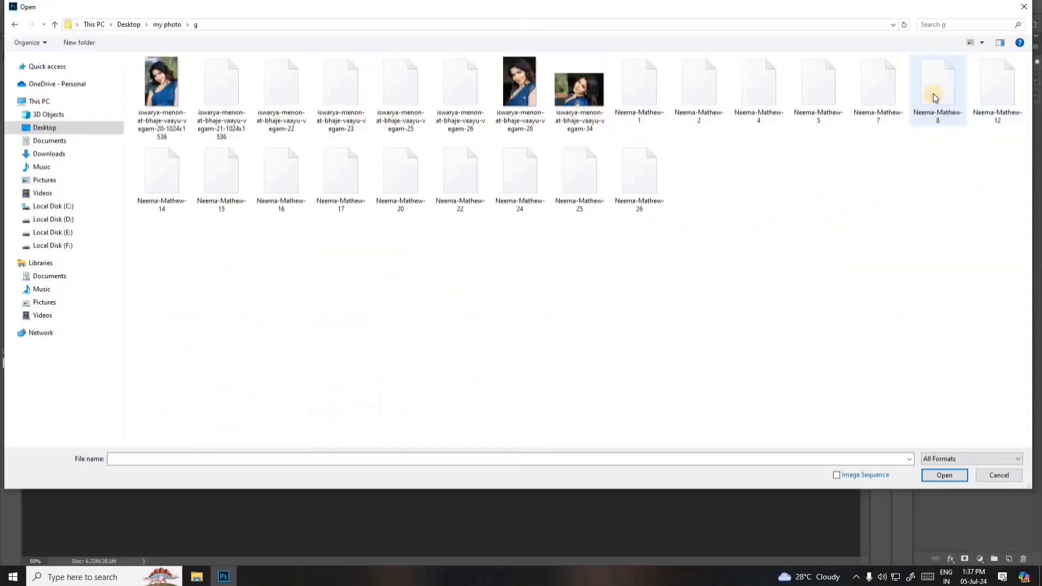
{"action": "double_click", "coordinate": [465, 90]}
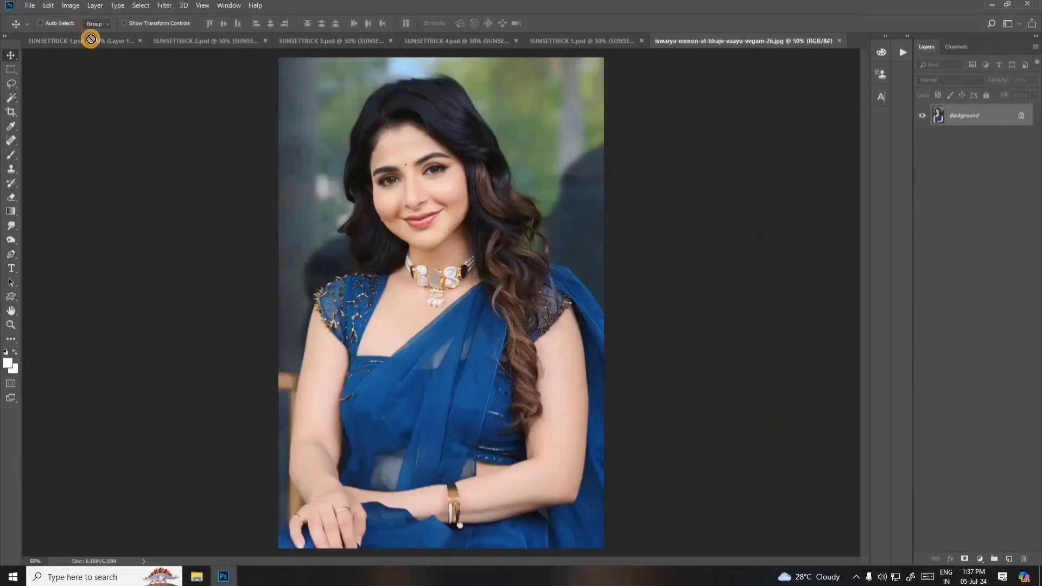
Move the opened portrait into SUNSETTRICK 1.psd above Layer 14 and clip it to the rounded frame beside the vertical text
{"action": "left_click_drag", "start_coordinate": [91, 39], "coordinate": [644, 298]}
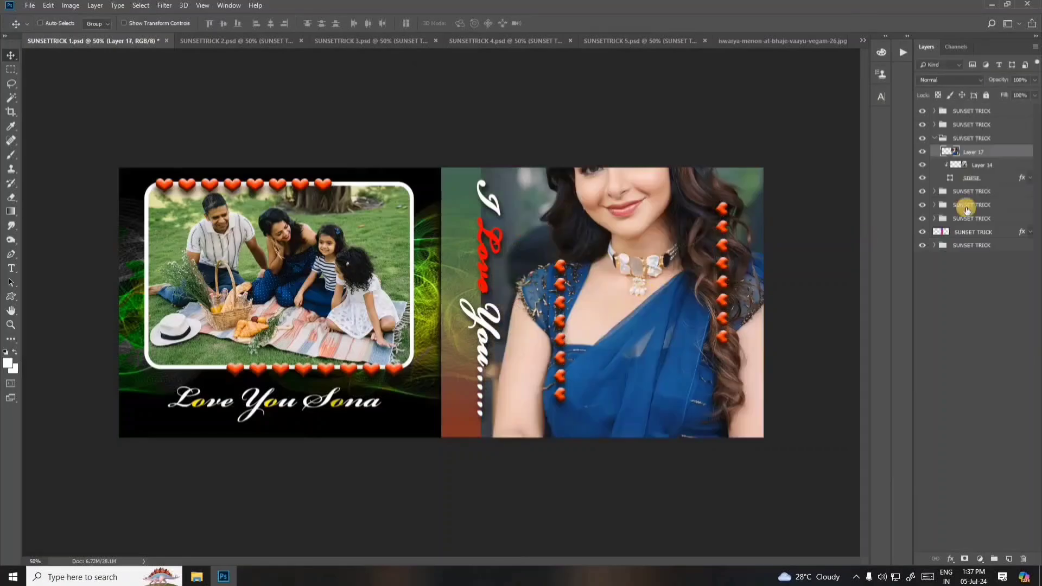
{"action": "right_click", "coordinate": [1009, 152]}
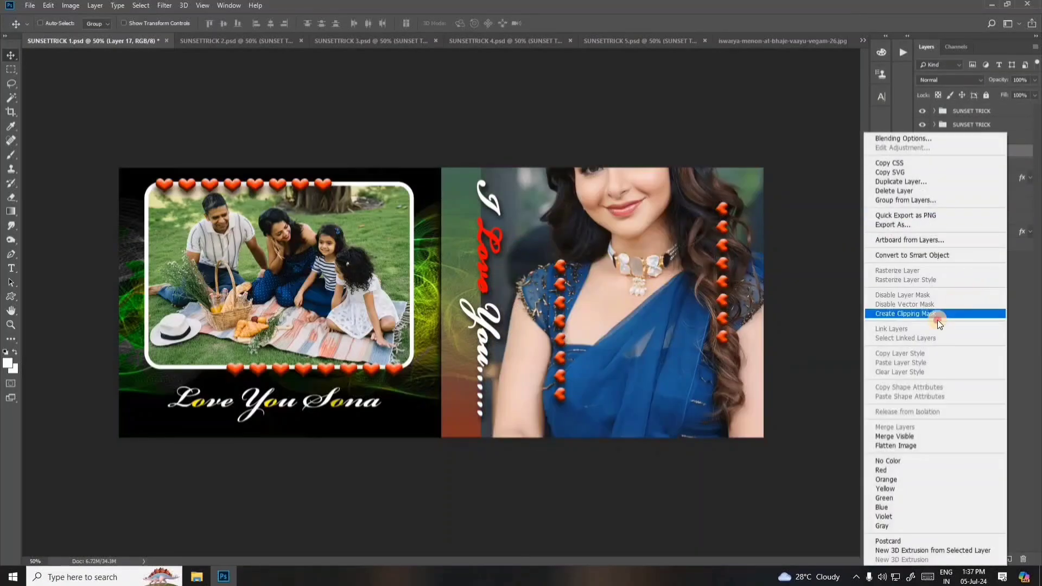
{"action": "left_click", "coordinate": [936, 312]}
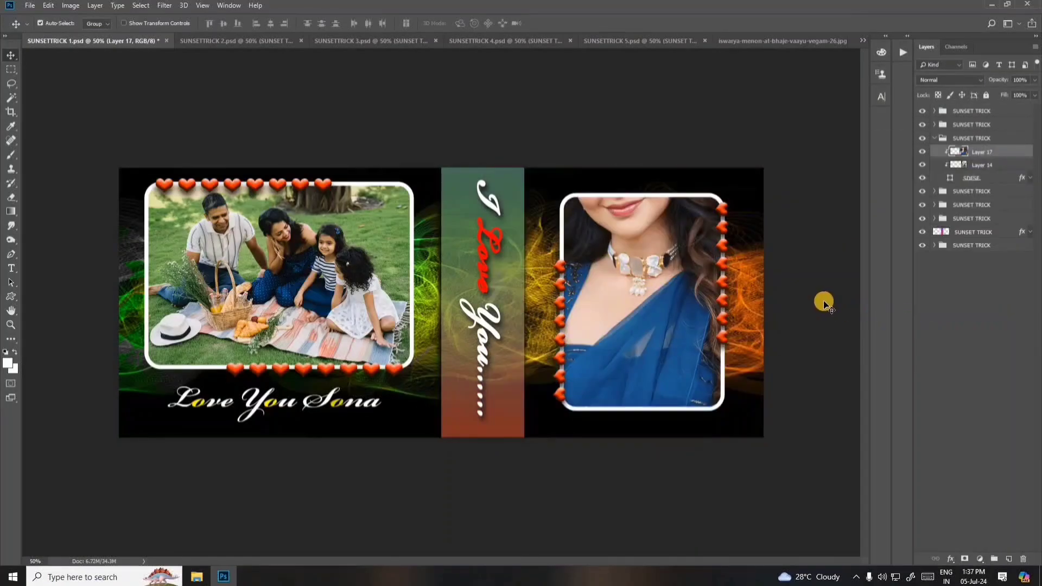
Scale down and reposition the clipped portrait with Free Transform so that it fills the rounded frame beside the vertical text
{"action": "key", "text": "ctrl+t"}
{"action": "left_click_drag", "start_coordinate": [734, 117], "coordinate": [742, 164]}
{"action": "left_click_drag", "start_coordinate": [814, 91], "coordinate": [722, 233]}
{"action": "left_click_drag", "start_coordinate": [697, 268], "coordinate": [686, 248]}
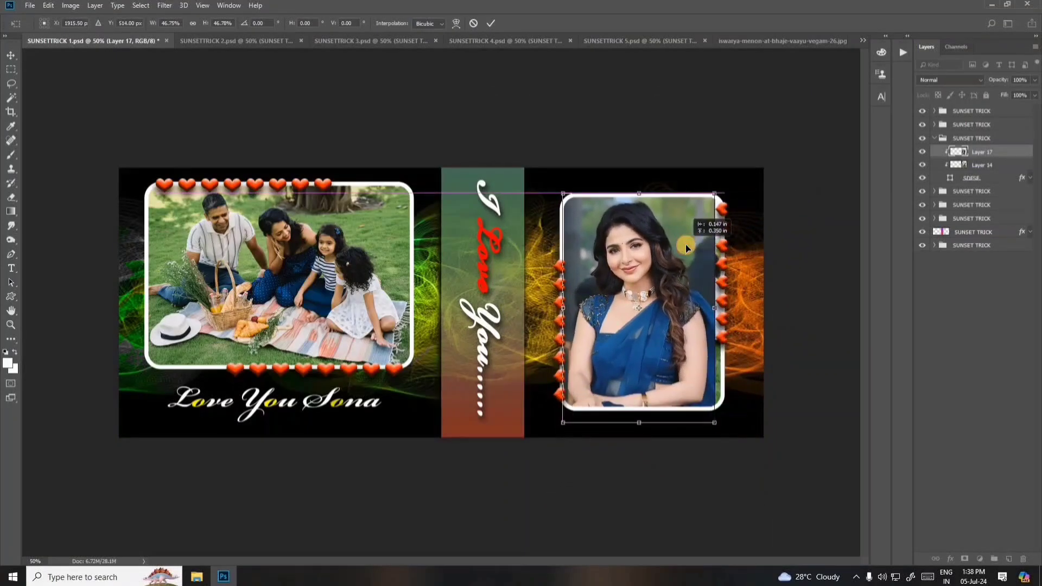
{"action": "left_click_drag", "start_coordinate": [714, 422], "coordinate": [724, 438]}
{"action": "left_click_drag", "start_coordinate": [685, 407], "coordinate": [688, 399]}
{"action": "key", "text": "Return"}
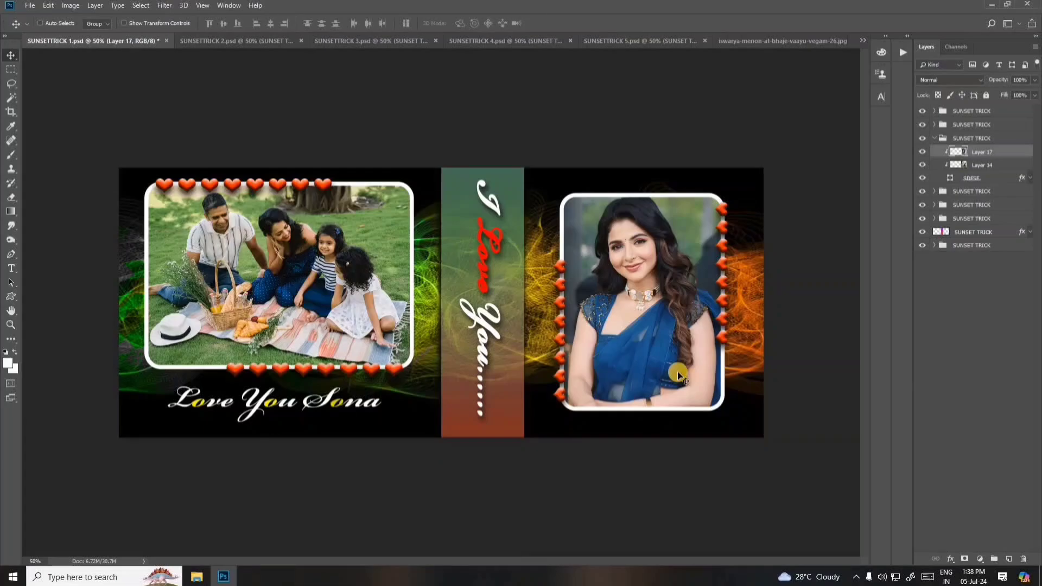
Select Layer 13, the picnic photo above "Love You Sona", collapse the portrait's group, and toggle Layer 13's visibility off and on
{"action": "right_click", "coordinate": [280, 279]}
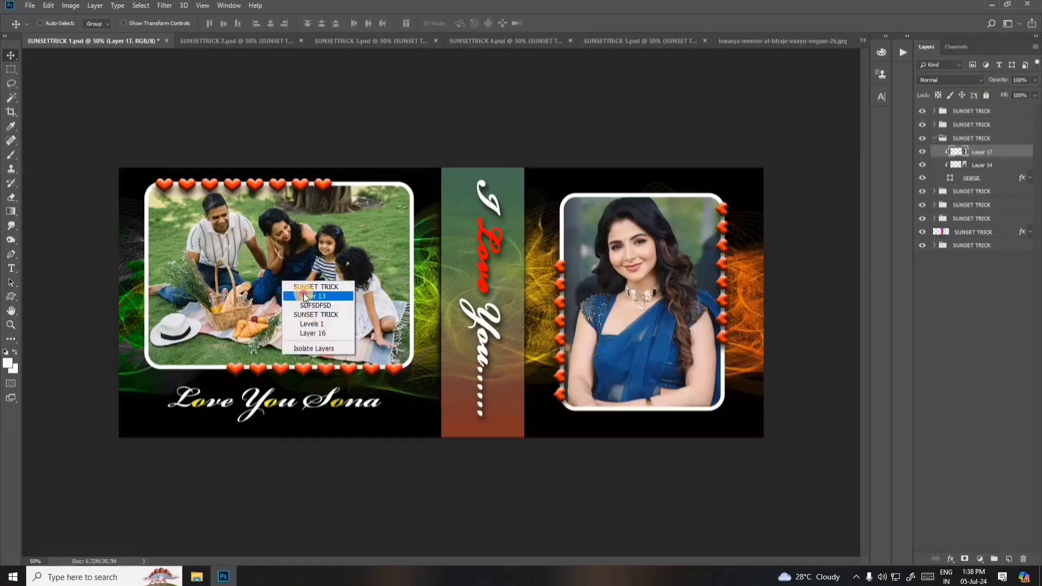
{"action": "left_click", "coordinate": [313, 295]}
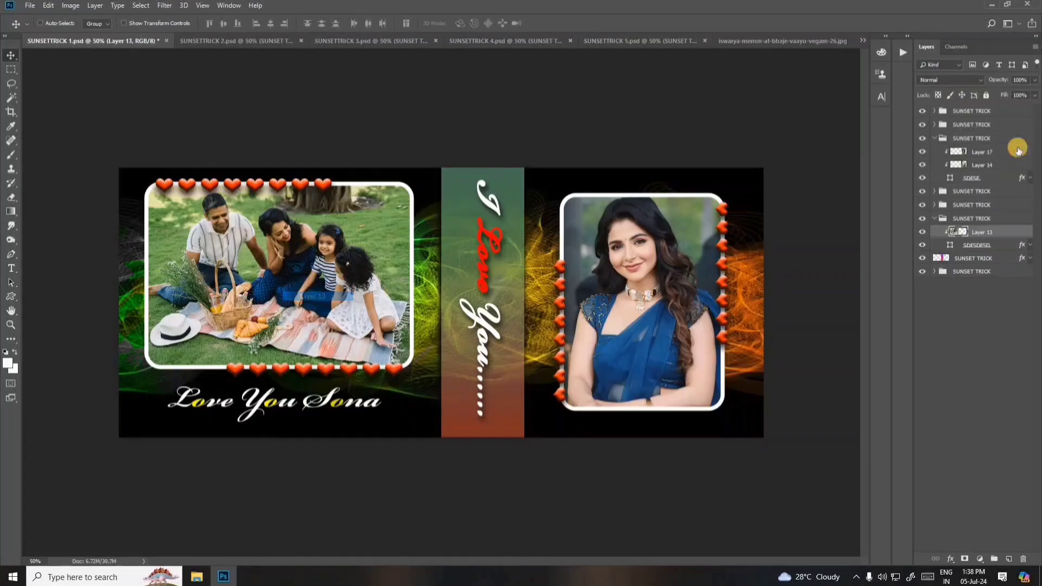
{"action": "left_click", "coordinate": [934, 138]}
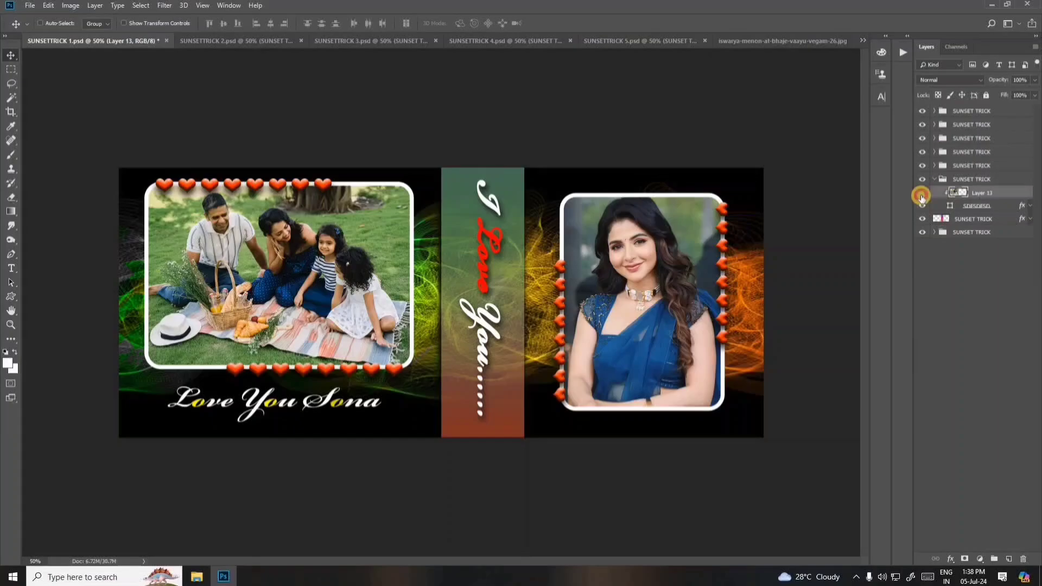
{"action": "left_click", "coordinate": [921, 193]}
{"action": "left_click", "coordinate": [921, 194]}
Open the landscape photo whose file name ends in "vaayu-vegam-34" from the g folder
{"action": "left_click", "coordinate": [30, 5]}
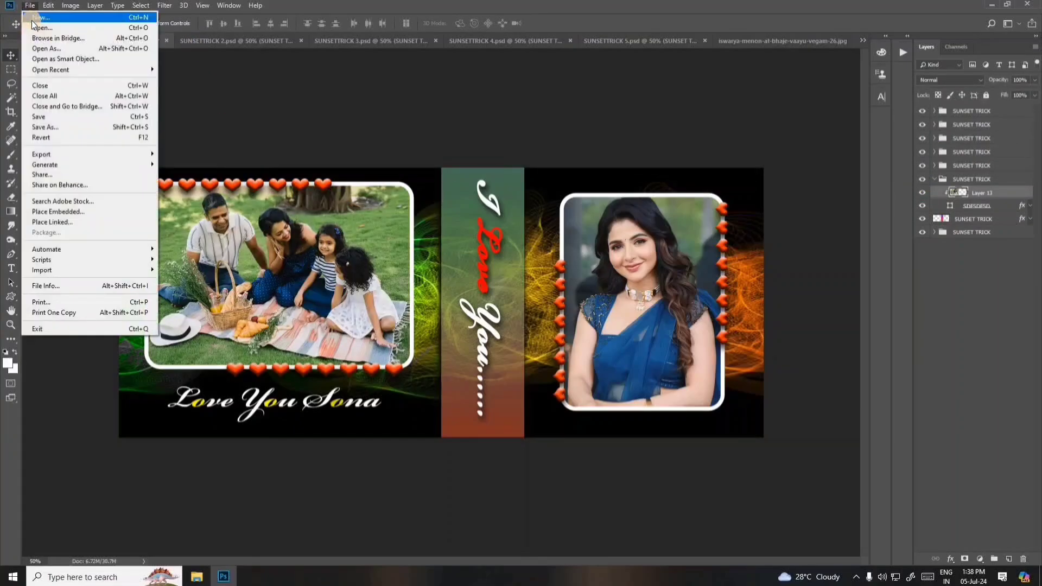
{"action": "left_click", "coordinate": [36, 27]}
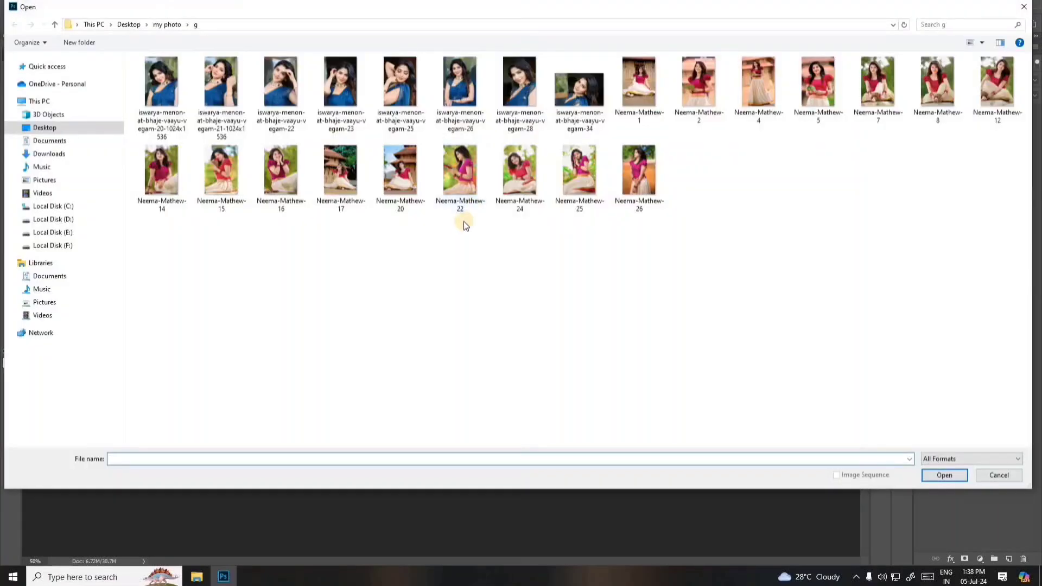
{"action": "double_click", "coordinate": [579, 90]}
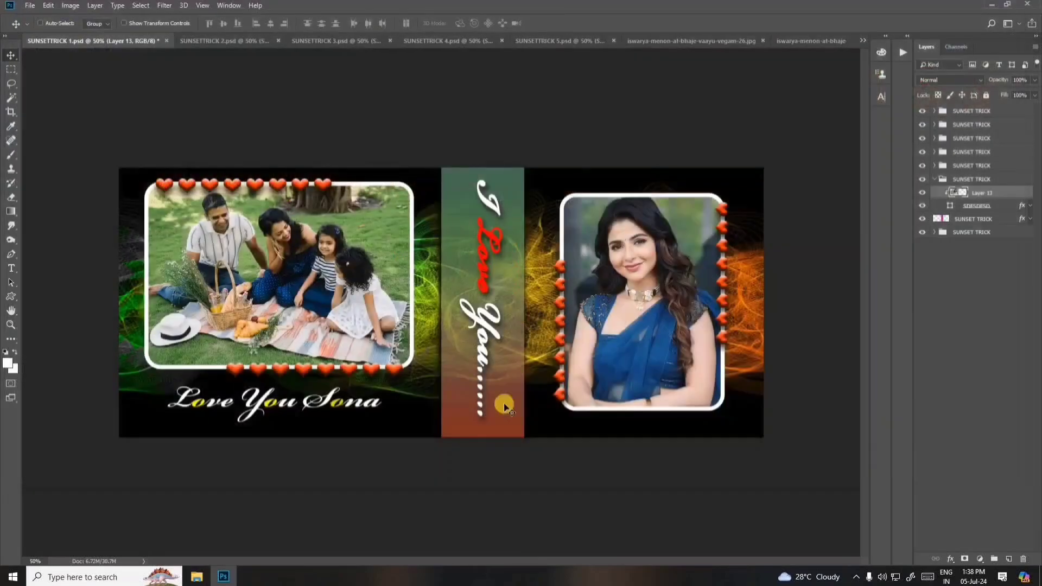
Move the landscape photo into SUNSETTRICK 1.psd above Layer 13 and clip it to the frame above "Love You Sona"
{"action": "left_click_drag", "start_coordinate": [486, 234], "coordinate": [273, 276]}
{"action": "key", "text": "ctrl+alt+g"}
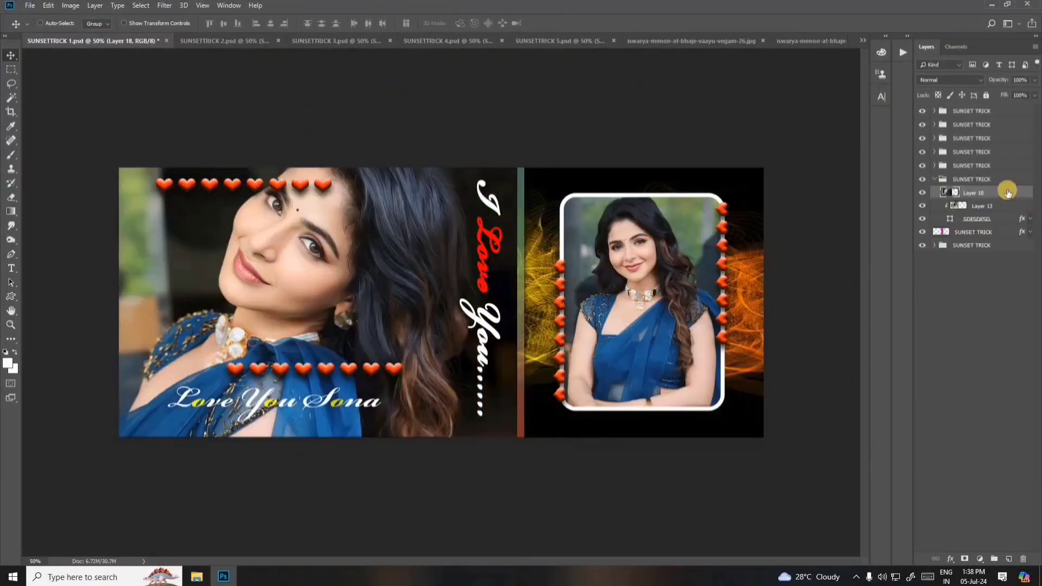
{"action": "right_click", "coordinate": [974, 193]}
{"action": "left_click", "coordinate": [930, 309]}
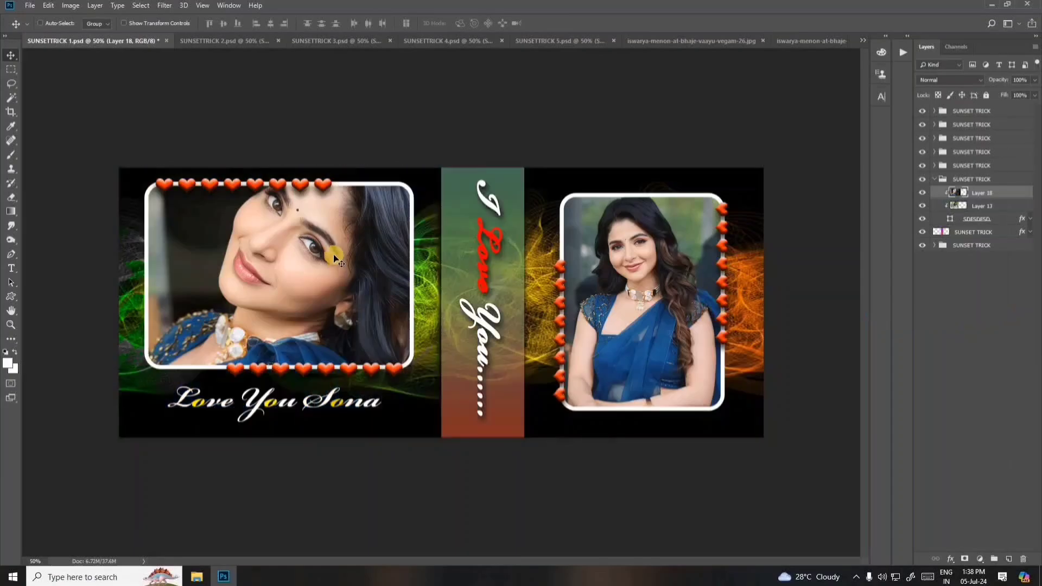
Flip the clipped landscape photo horizontally and scale it to about 58% to fit the frame above "Love You Sona"
{"action": "key", "text": "ctrl+t"}
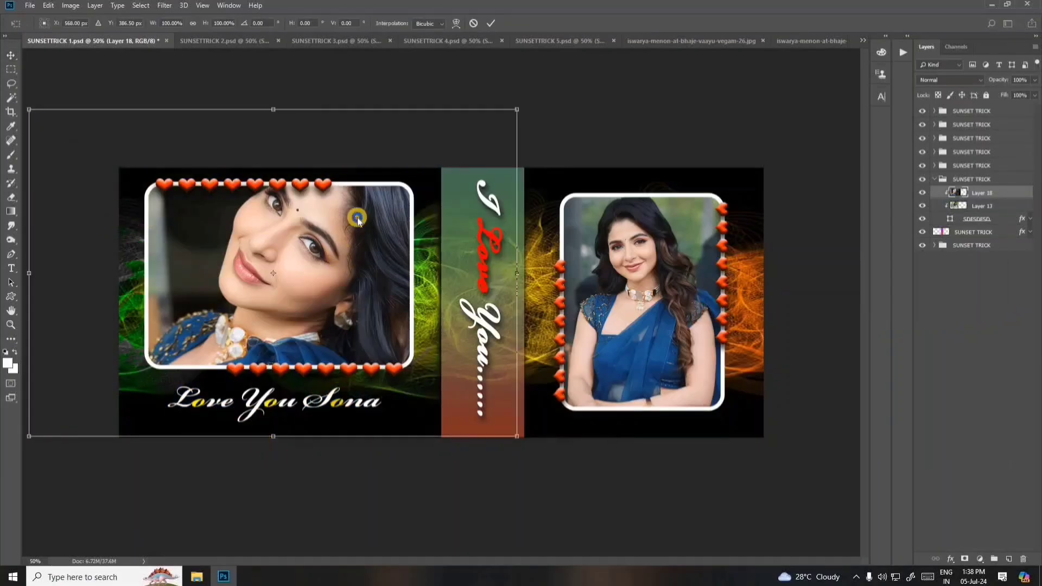
{"action": "right_click", "coordinate": [359, 217]}
{"action": "left_click", "coordinate": [423, 352]}
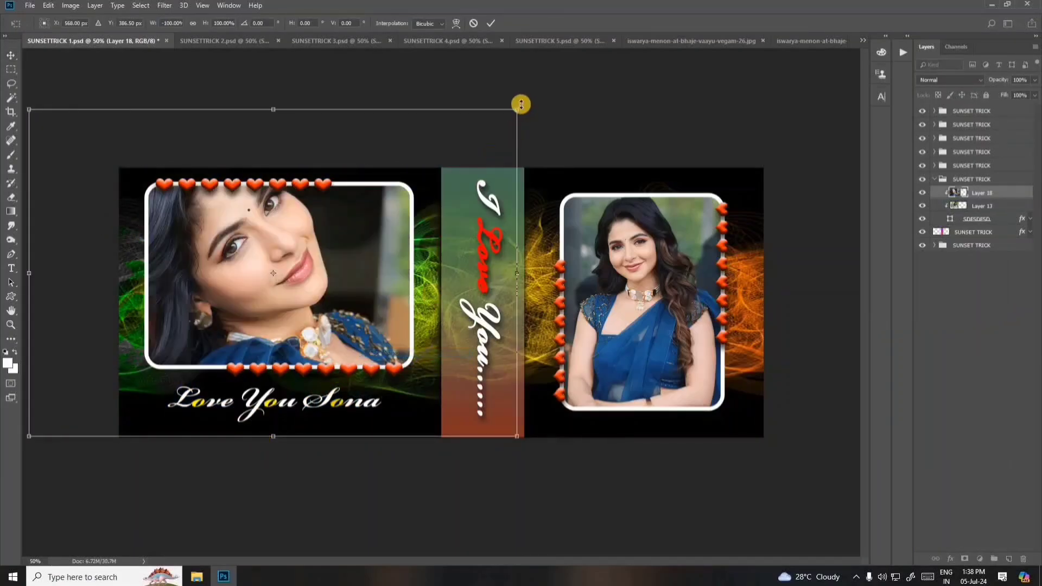
{"action": "left_click_drag", "start_coordinate": [516, 110], "coordinate": [412, 171]}
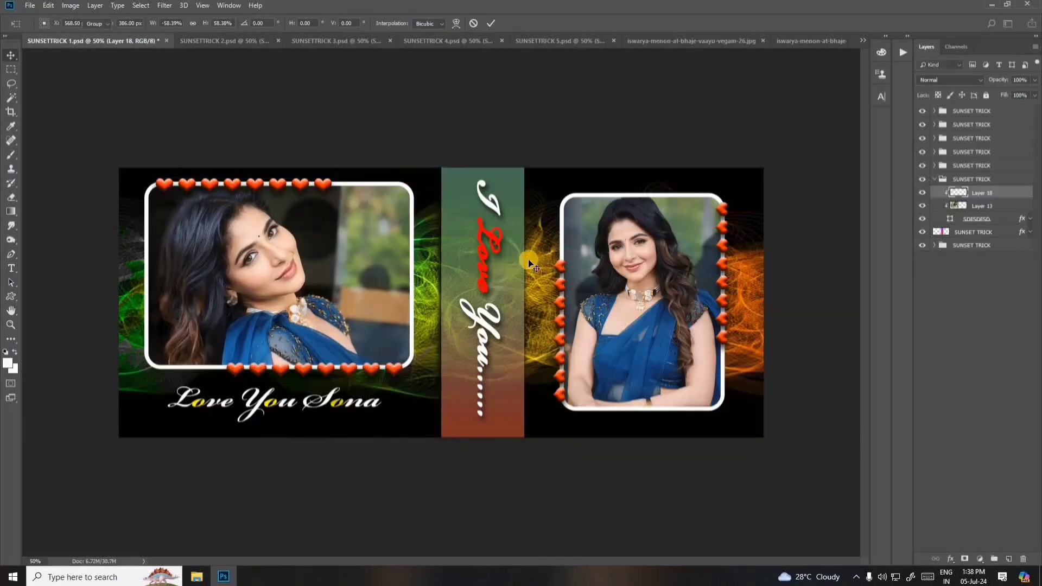
{"action": "key", "text": "Return"}
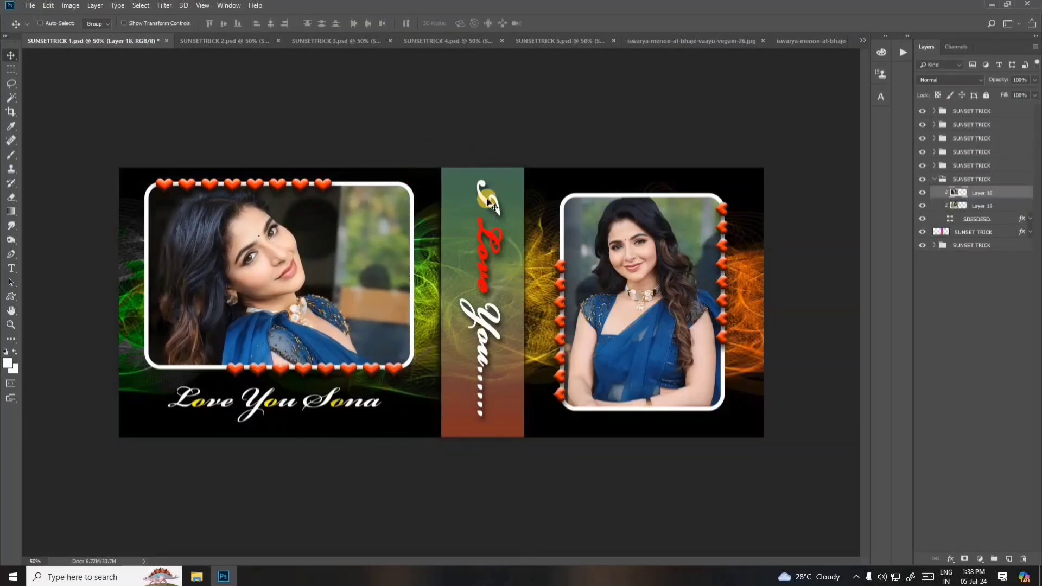
Replace the vertical text on the center strip with a first name followed by "I Love You"
{"action": "right_click", "coordinate": [487, 200]}
{"action": "left_click", "coordinate": [521, 214]}
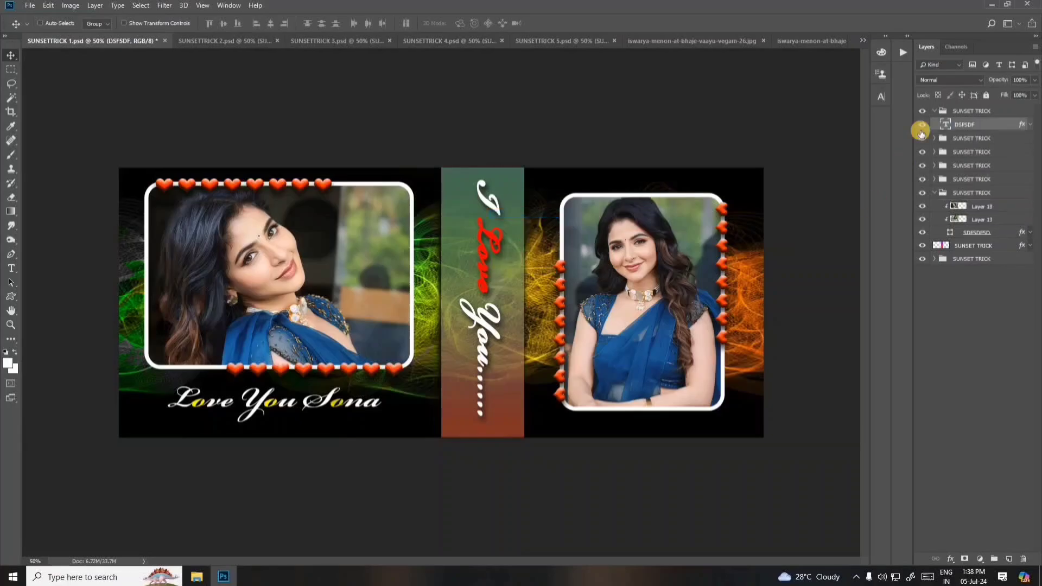
{"action": "double_click", "coordinate": [947, 124]}
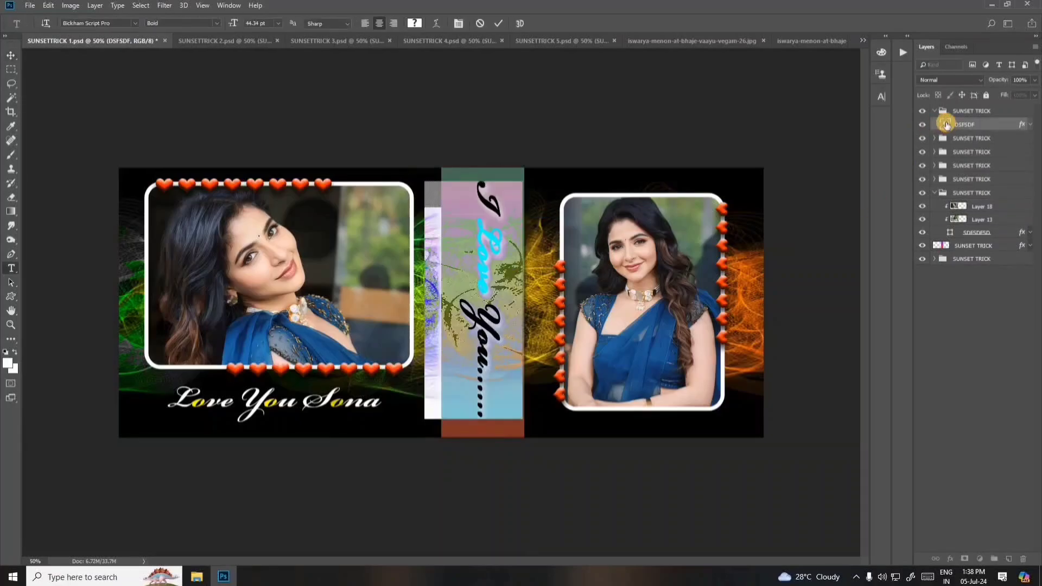
{"action": "type", "text": "S"}
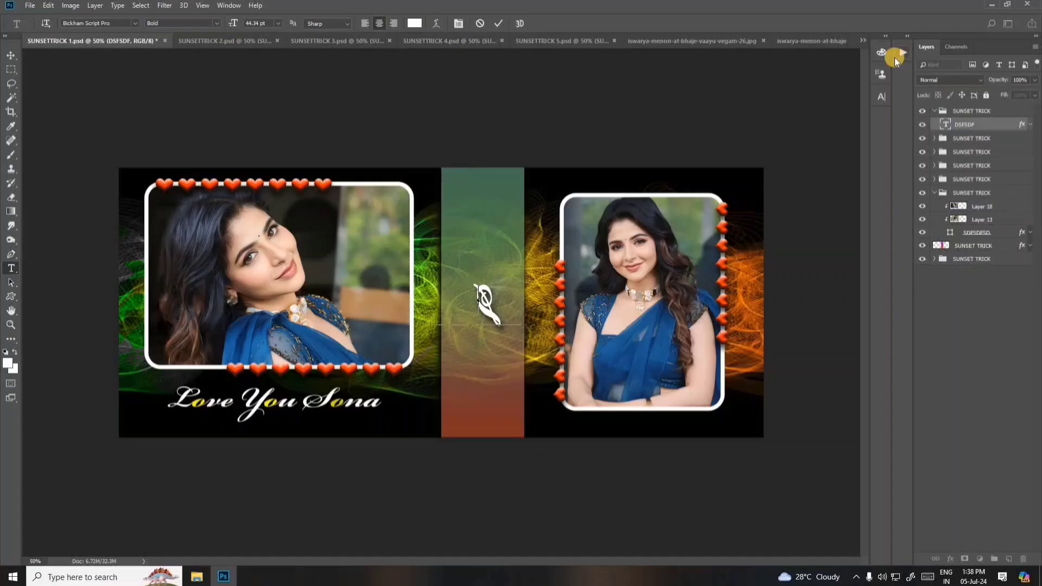
{"action": "type", "text": "aya"}
{"action": "type", "text": "n"}
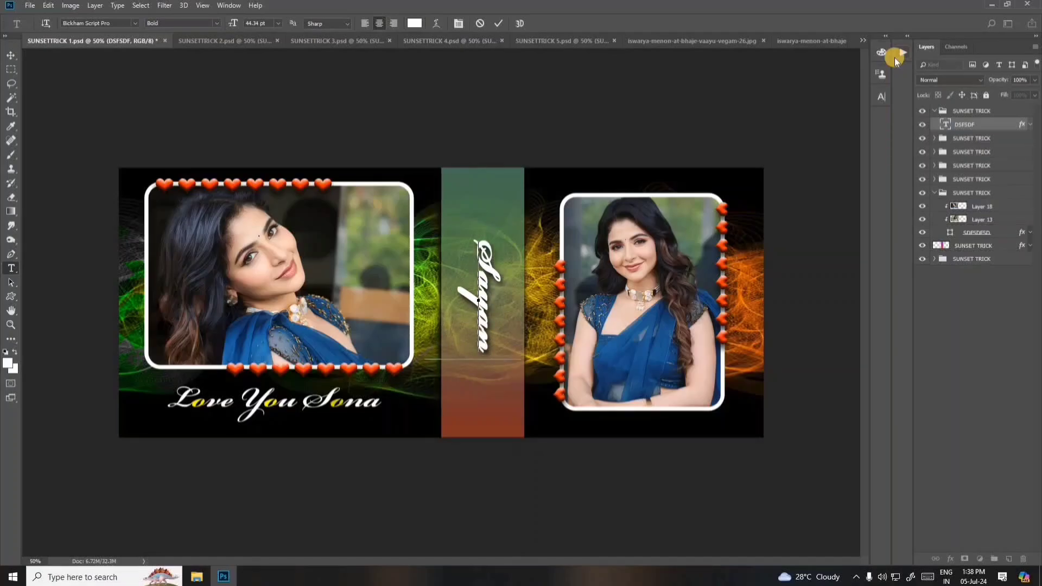
{"action": "type", "text": " j"}
{"action": "key", "text": "BackSpace"}
{"action": "type", "text": "J"}
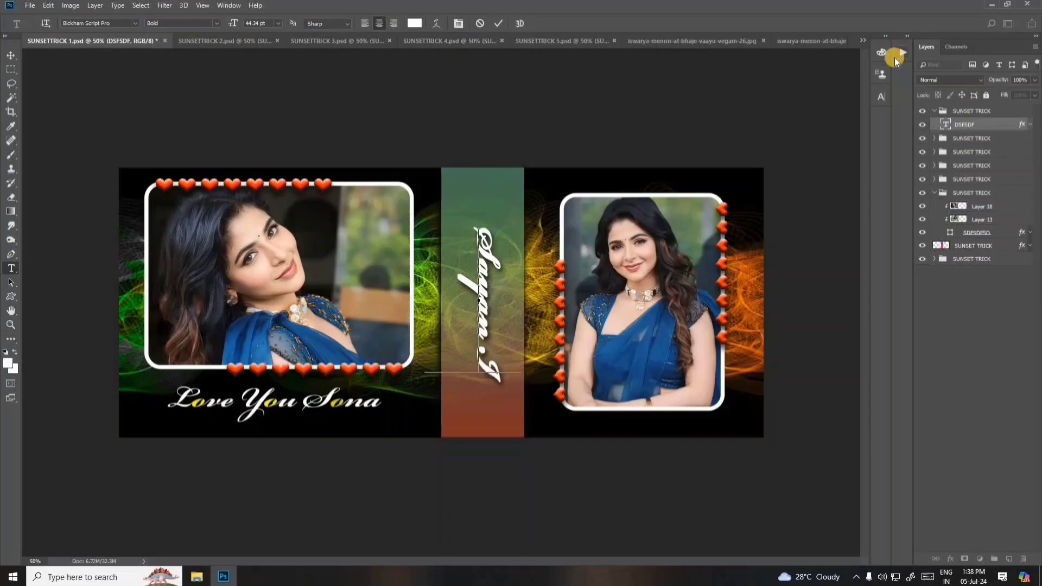
{"action": "type", "text": " LO"}
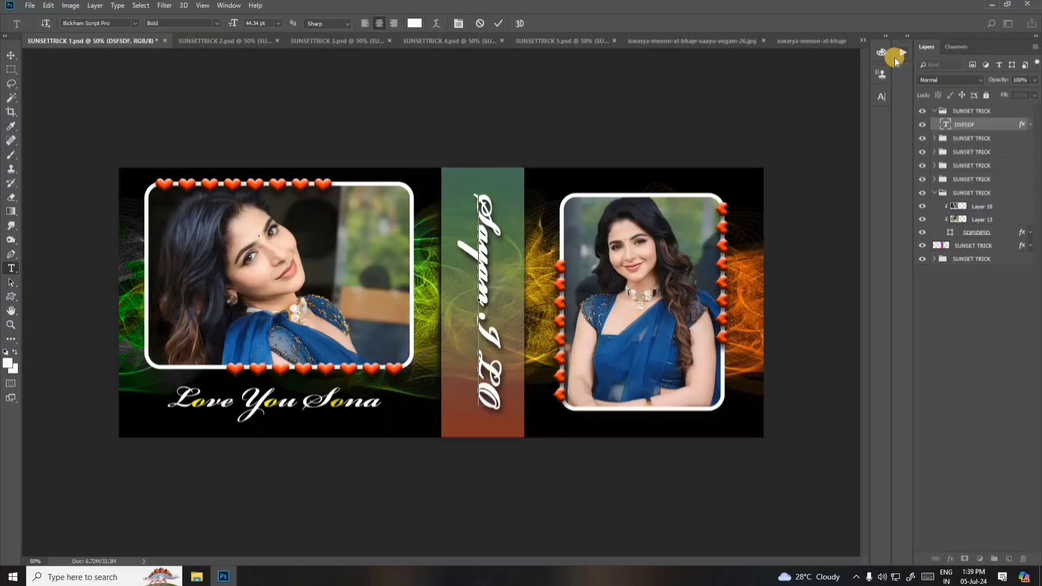
{"action": "key", "text": "BackSpace"}
{"action": "type", "text": "ove"}
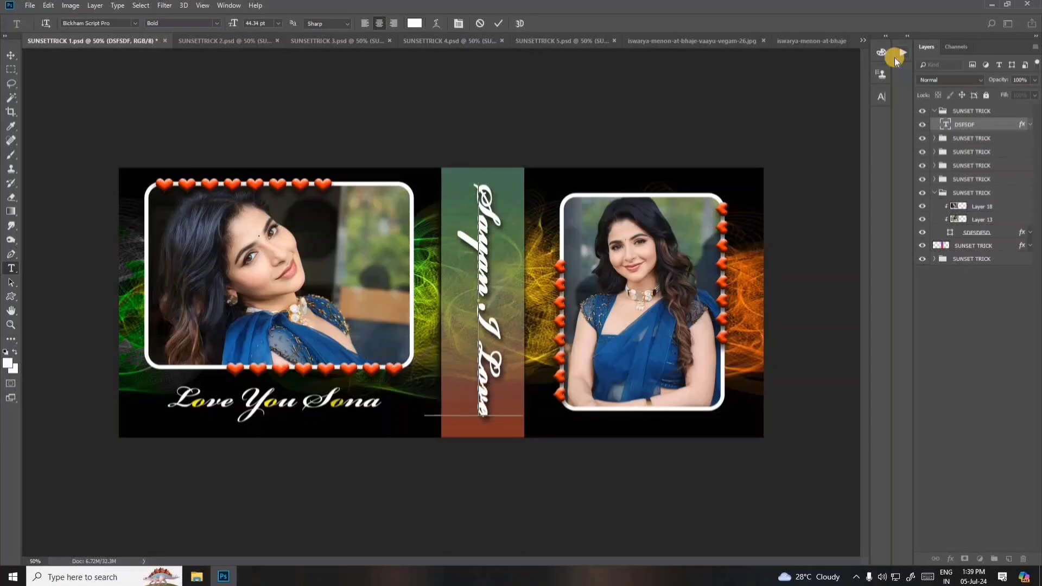
{"action": "type", "text": " Yo"}
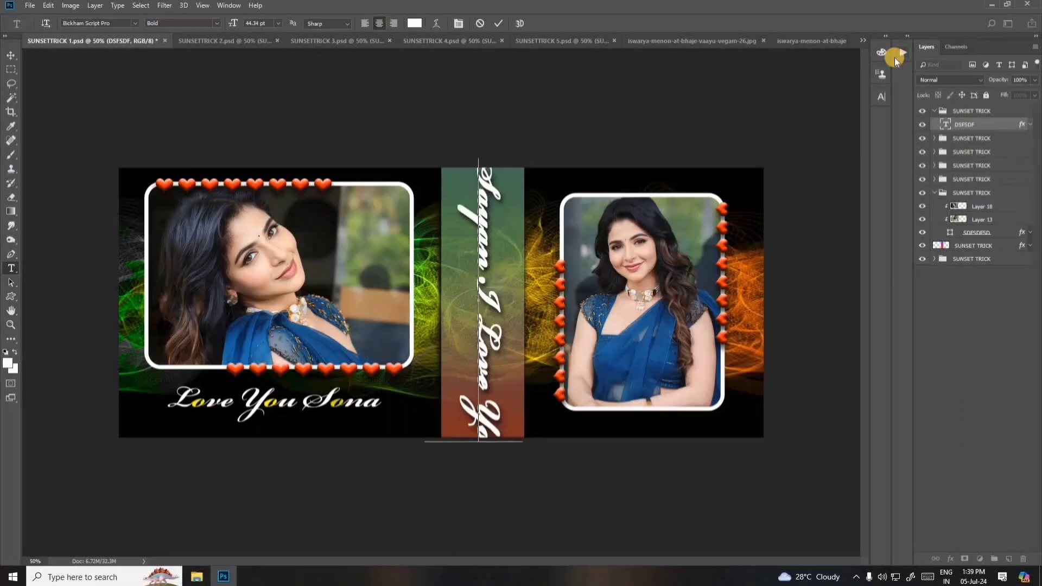
{"action": "type", "text": "u"}
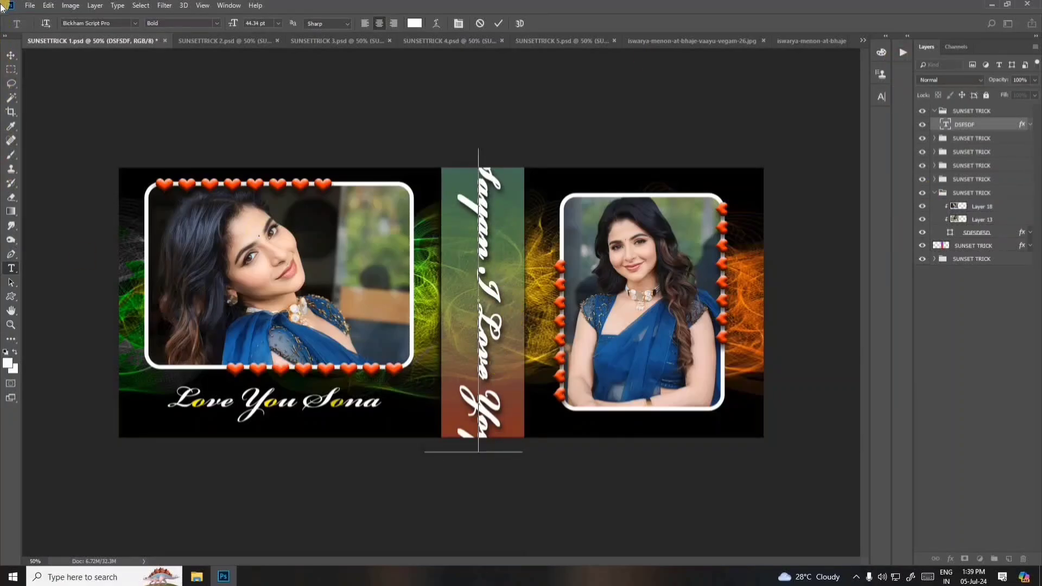
Scale the vertical text on the center strip down to about 40 pt
{"action": "left_click", "coordinate": [12, 55]}
{"action": "key", "text": "ctrl+t"}
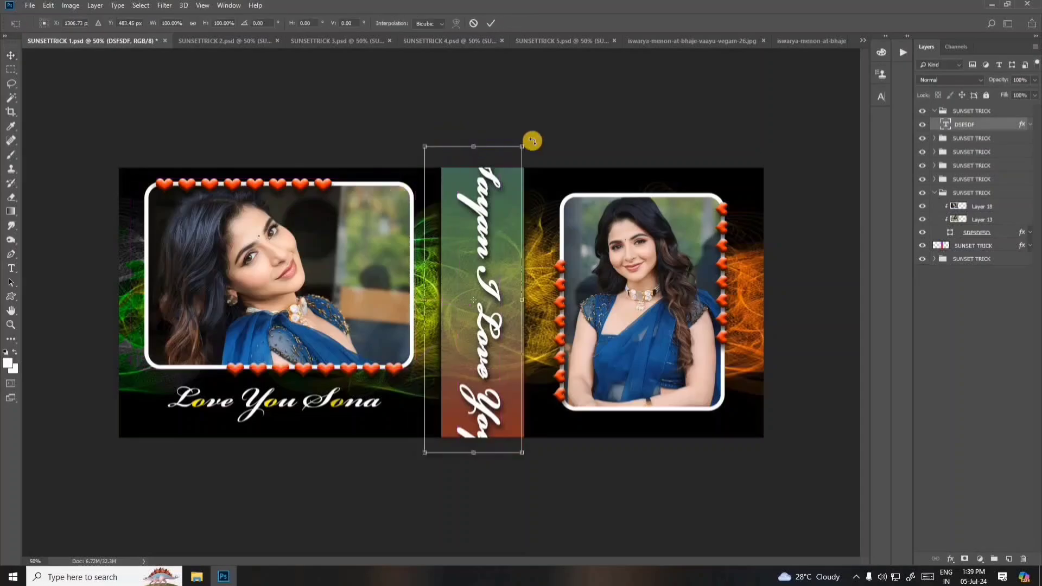
{"action": "left_click_drag", "start_coordinate": [524, 144], "coordinate": [513, 172]}
{"action": "key", "text": "Return"}
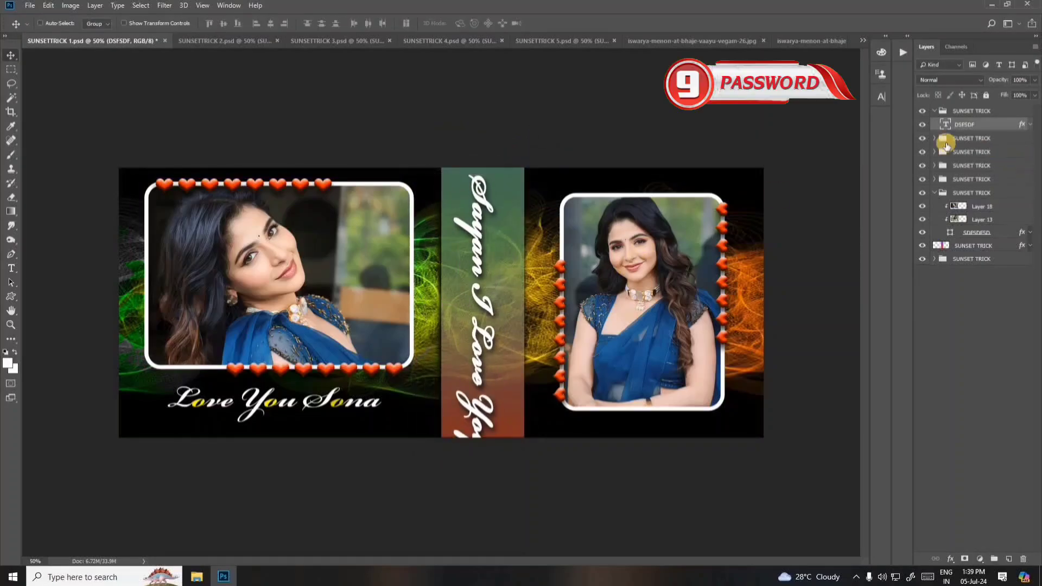
Color the first letter of the name in the vertical text yellow (#ffea00)
{"action": "double_click", "coordinate": [945, 124]}
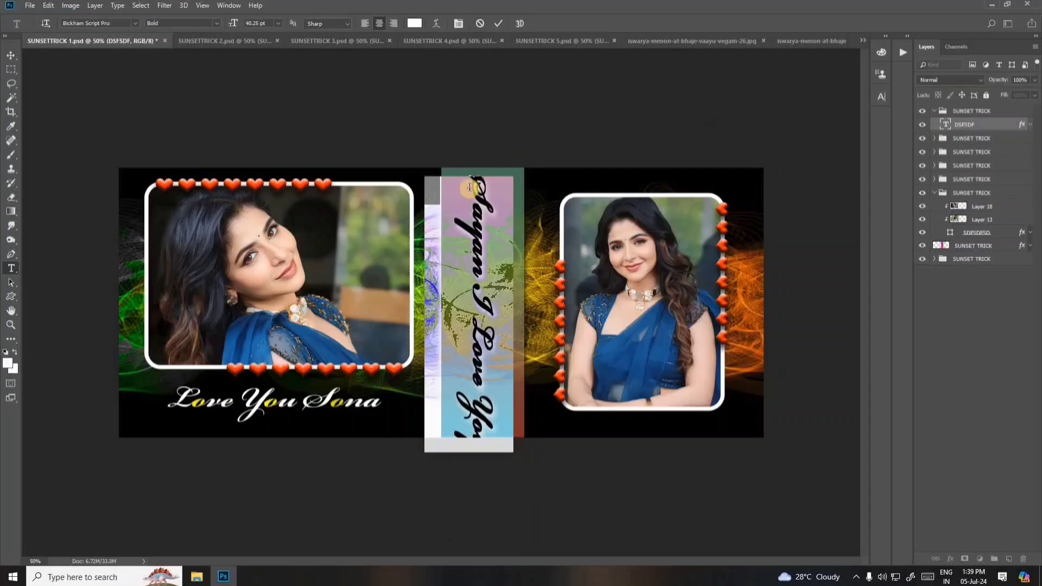
{"action": "left_click_drag", "start_coordinate": [477, 179], "coordinate": [480, 191]}
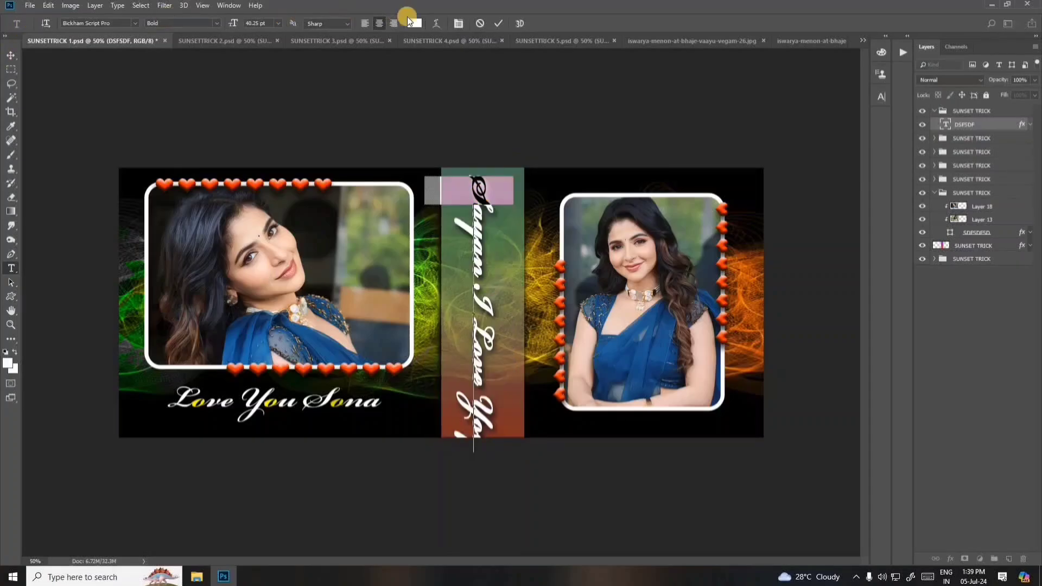
{"action": "left_click", "coordinate": [412, 22]}
{"action": "left_click_drag", "start_coordinate": [811, 197], "coordinate": [834, 193]}
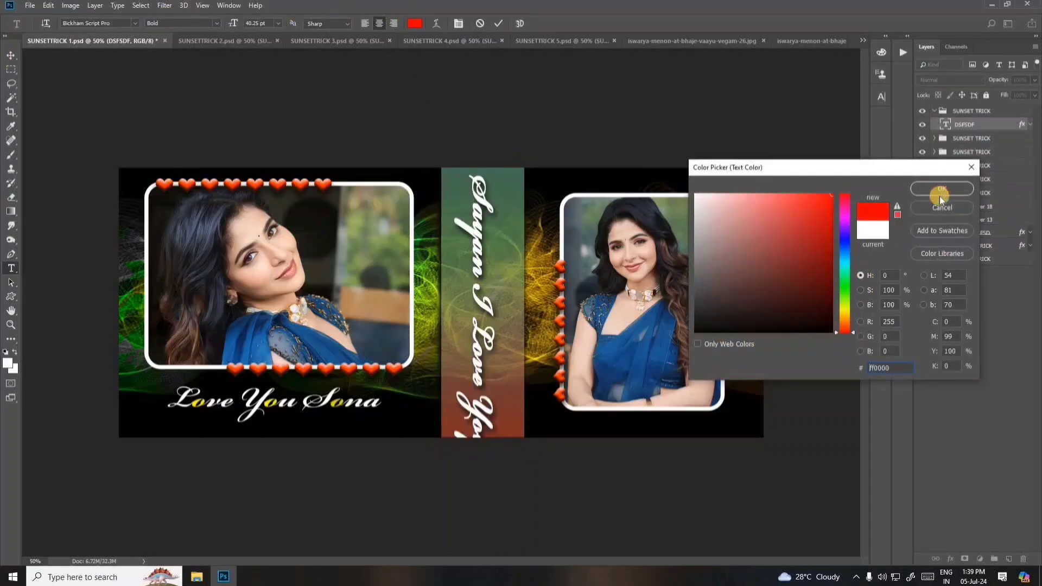
{"action": "left_click", "coordinate": [845, 312]}
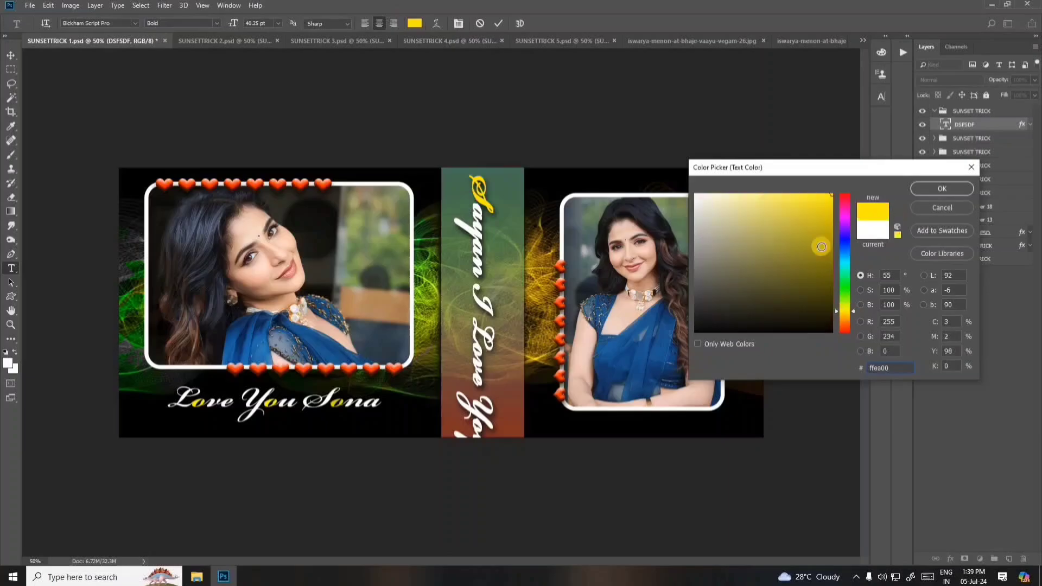
{"action": "left_click", "coordinate": [949, 189]}
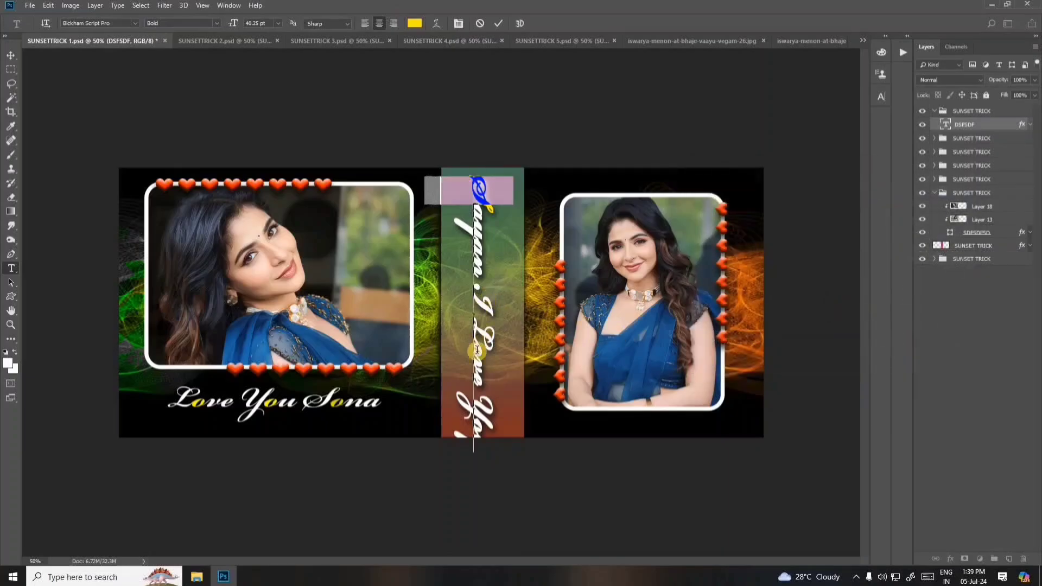
Color the "Y" of "You" in the vertical text yellow (#f6ff00)
{"action": "left_click", "coordinate": [475, 406]}
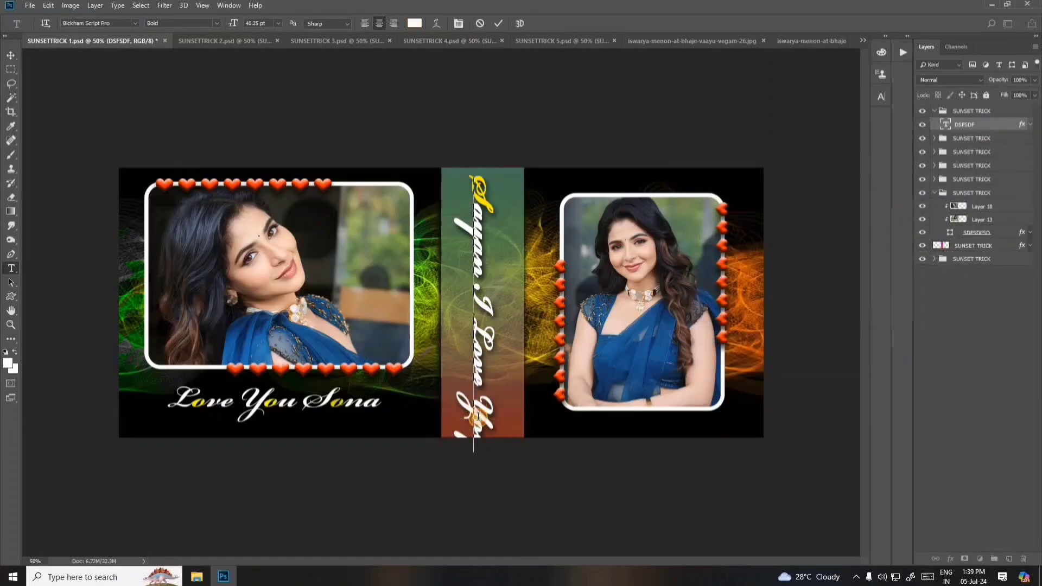
{"action": "left_click_drag", "start_coordinate": [476, 406], "coordinate": [478, 418]}
{"action": "left_click", "coordinate": [416, 30]}
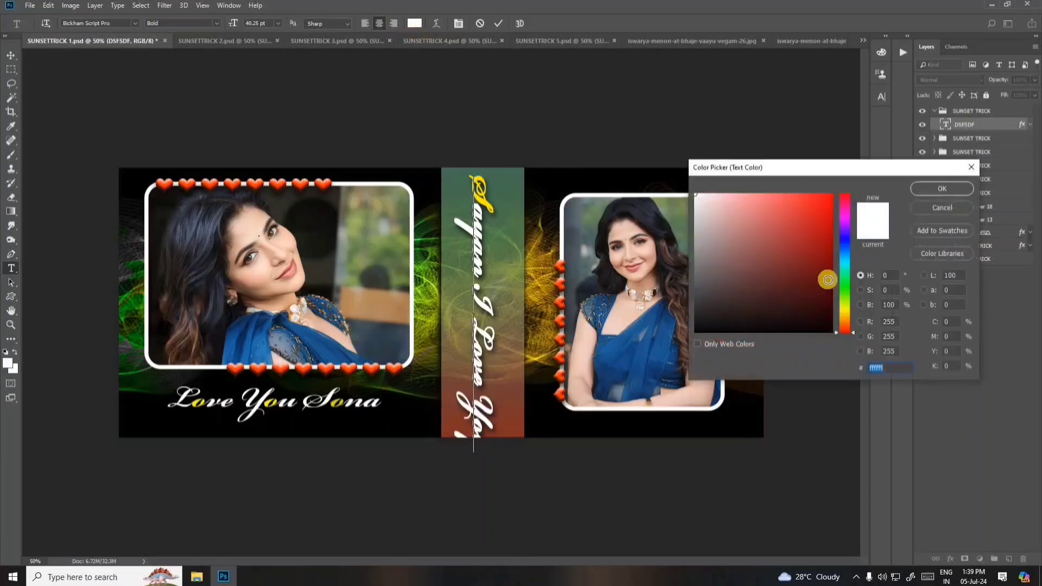
{"action": "left_click", "coordinate": [831, 194]}
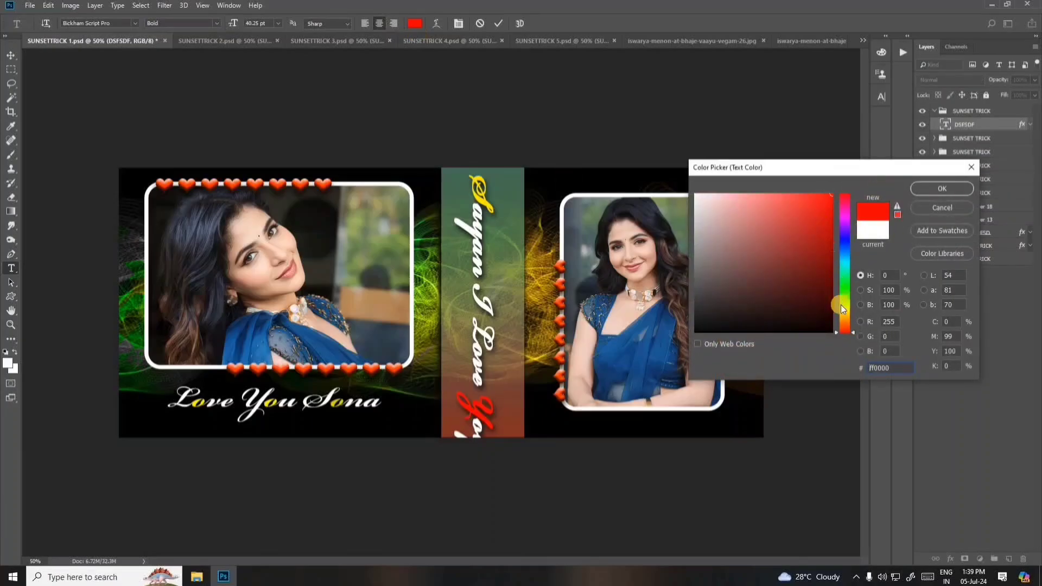
{"action": "left_click", "coordinate": [843, 309]}
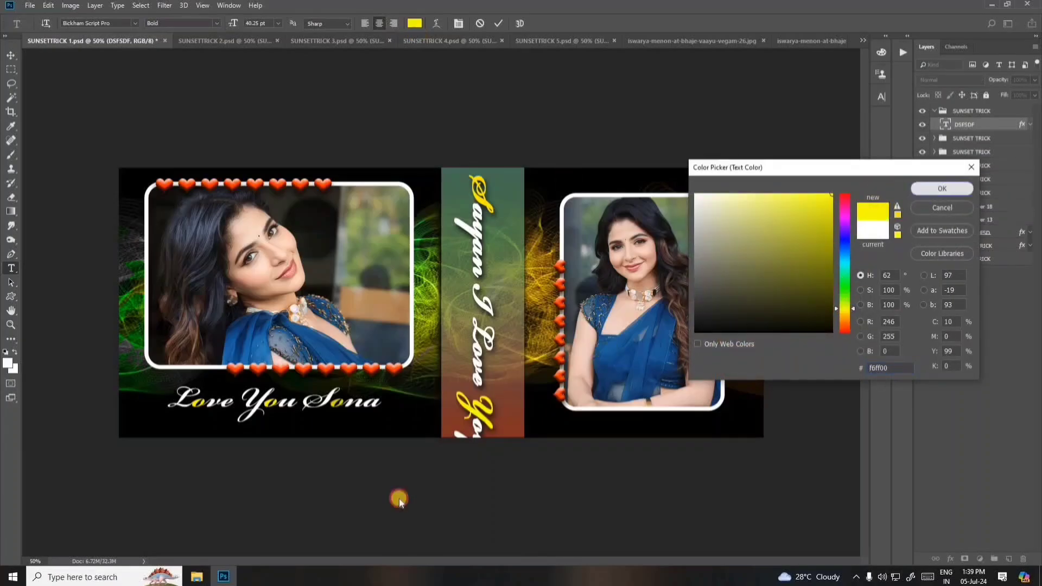
{"action": "key", "text": "Return"}
Color the "I" in the vertical text yellow (#fcff00) and commit the text edits
{"action": "left_click", "coordinate": [486, 304]}
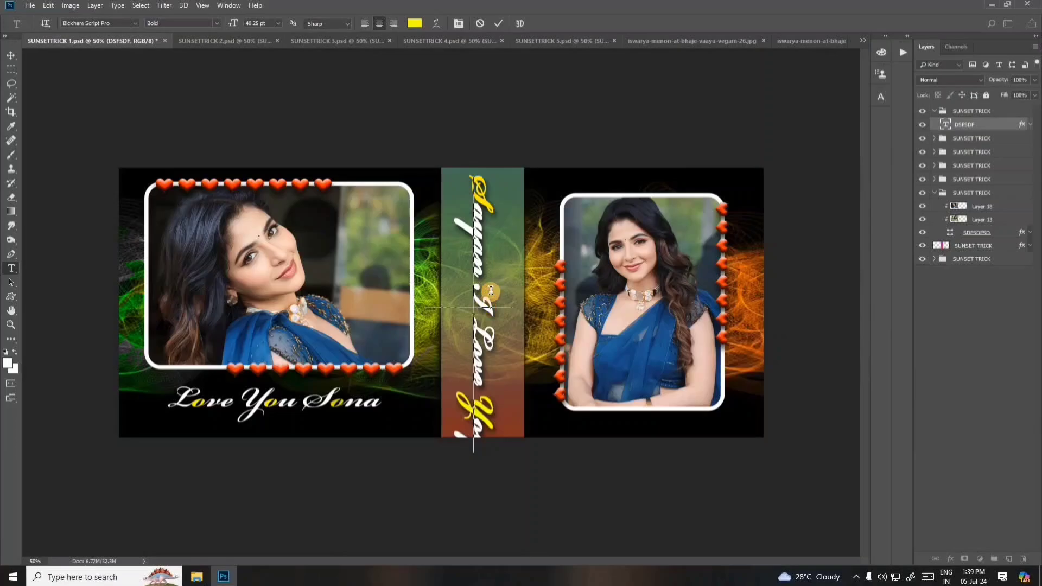
{"action": "left_click", "coordinate": [414, 23]}
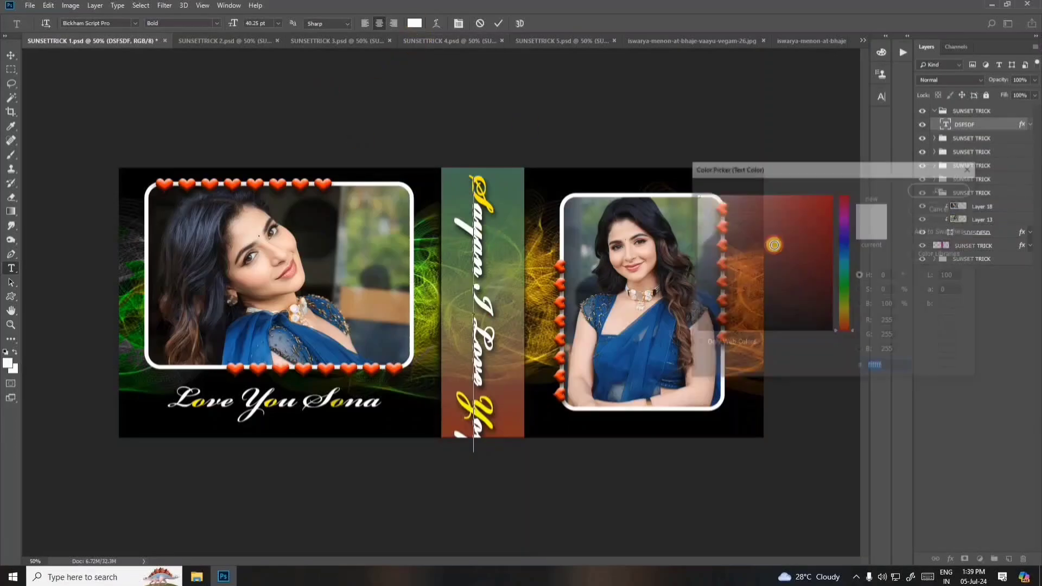
{"action": "left_click", "coordinate": [846, 310]}
{"action": "left_click", "coordinate": [832, 195]}
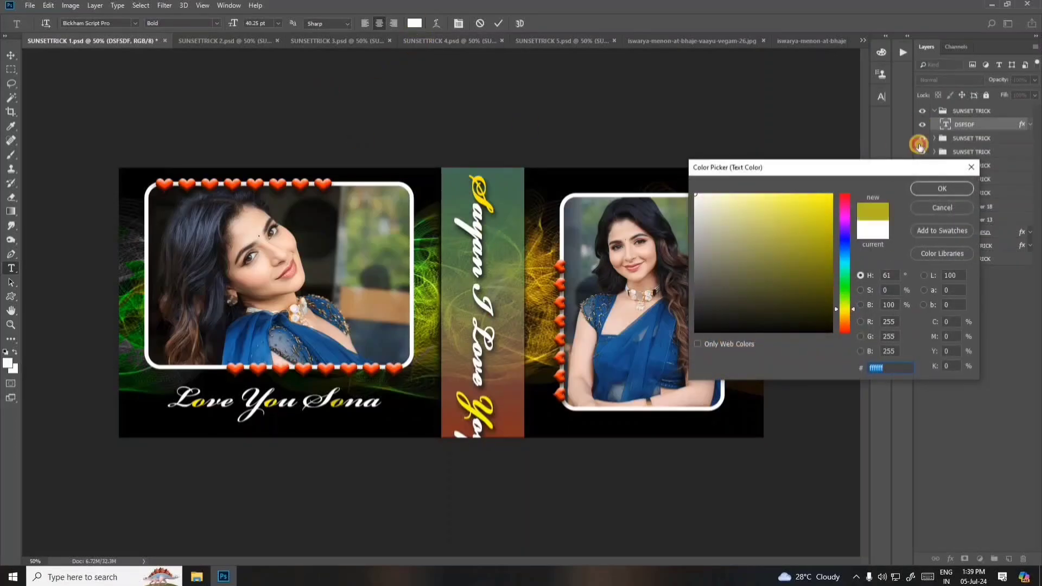
{"action": "left_click", "coordinate": [945, 187]}
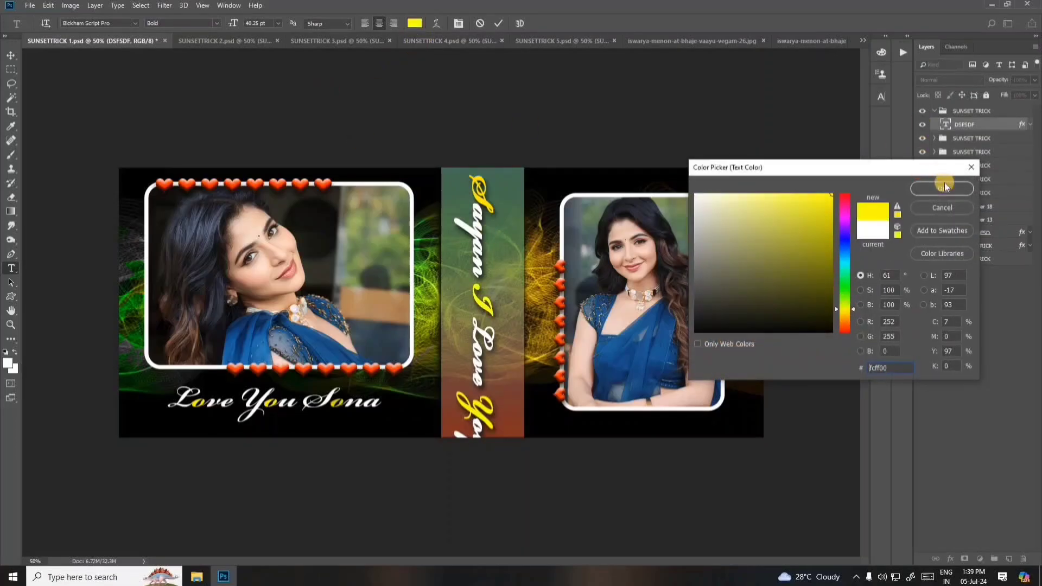
{"action": "left_click", "coordinate": [10, 54]}
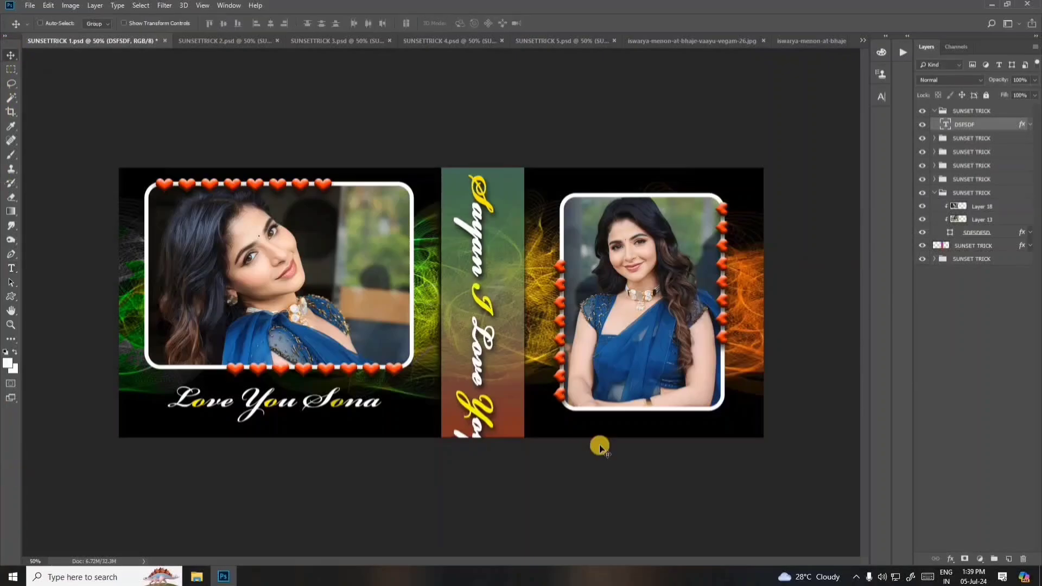
Select the caption layer SDFSDFSD below the landscape photo, open its text for editing and leave it without edits
{"action": "right_click", "coordinate": [350, 404]}
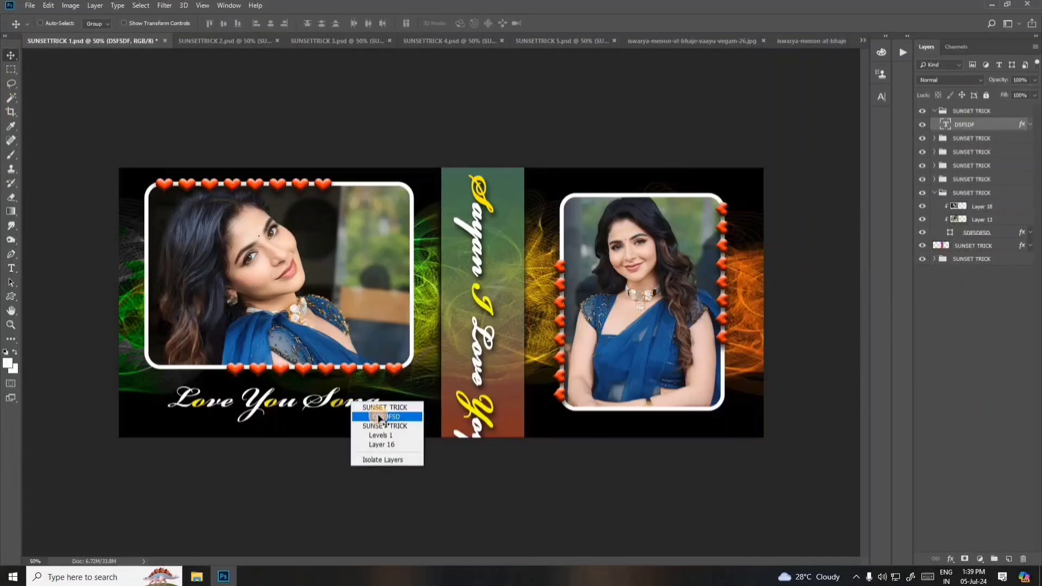
{"action": "left_click", "coordinate": [380, 417]}
{"action": "double_click", "coordinate": [945, 191]}
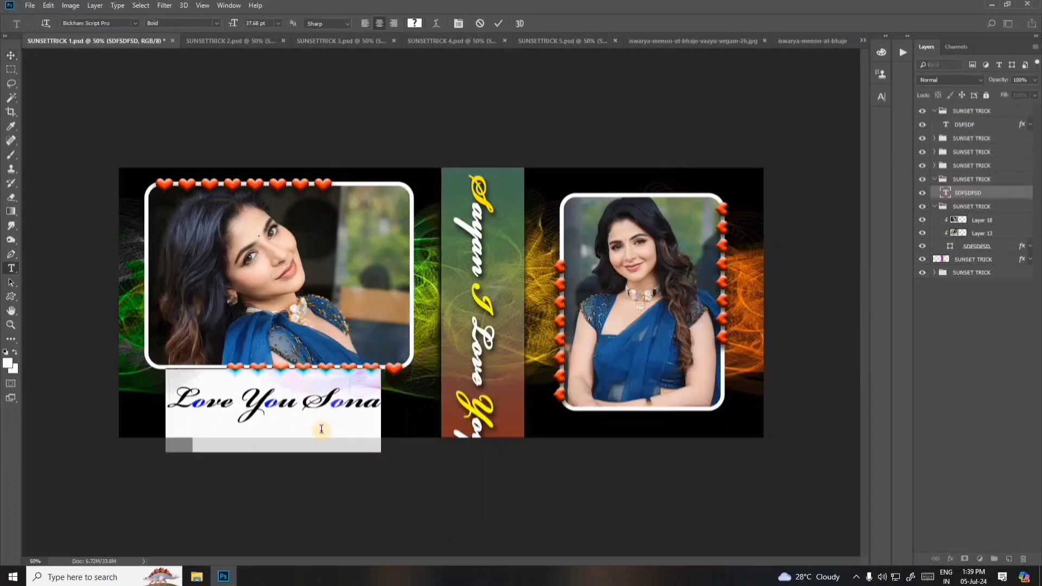
{"action": "left_click", "coordinate": [330, 406]}
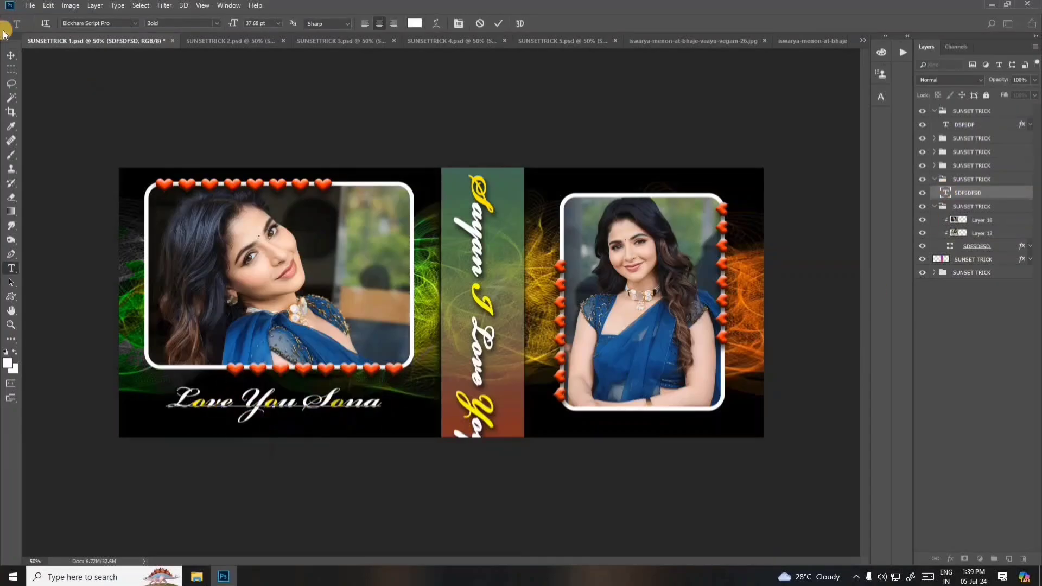
{"action": "left_click", "coordinate": [9, 54]}
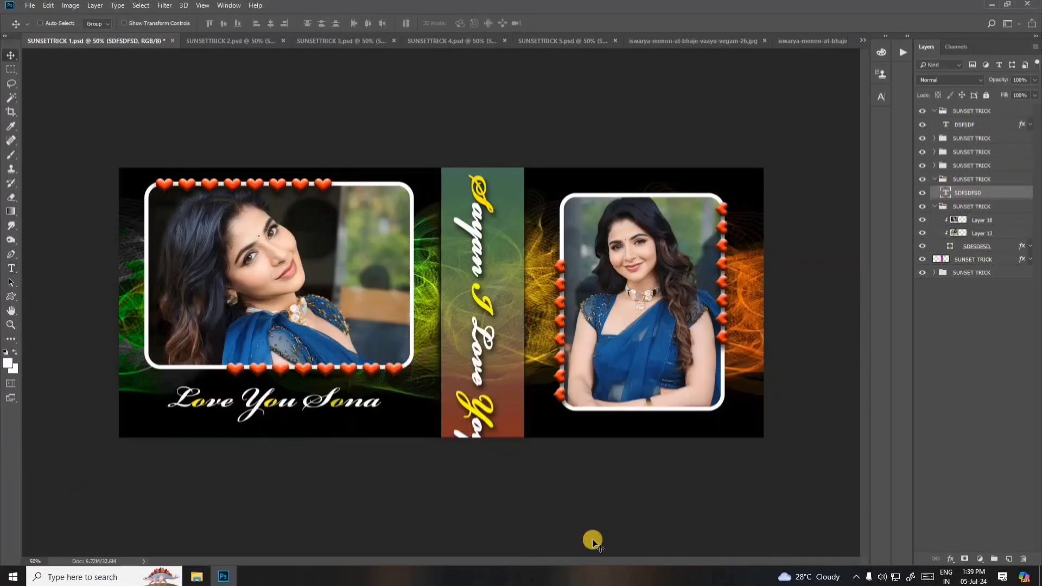
Select the background's SUNSET TRICK group at the bottom of the layer stack and hide it
{"action": "right_click", "coordinate": [535, 305]}
{"action": "left_click", "coordinate": [580, 331]}
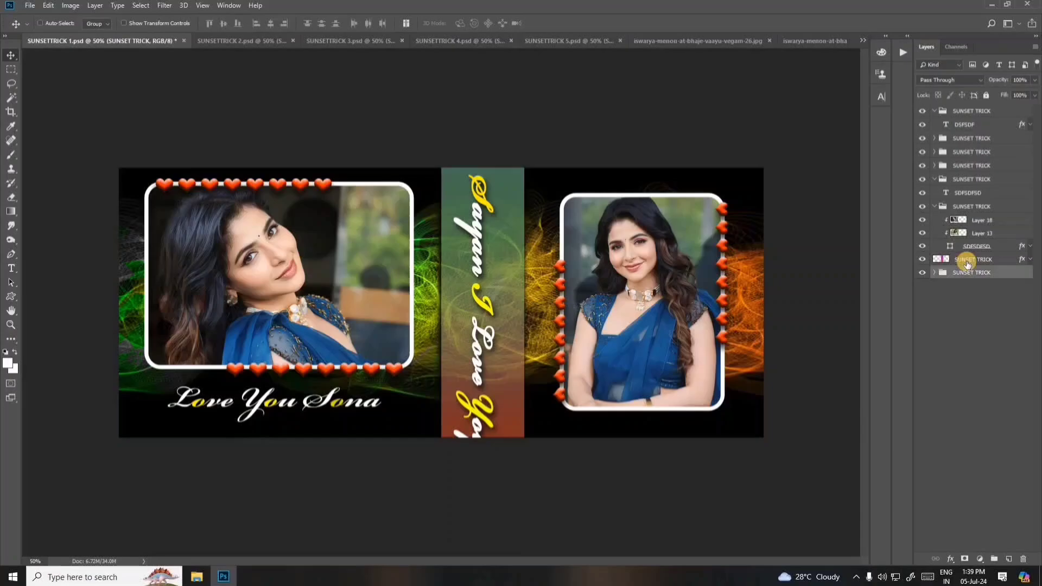
{"action": "left_click", "coordinate": [919, 273]}
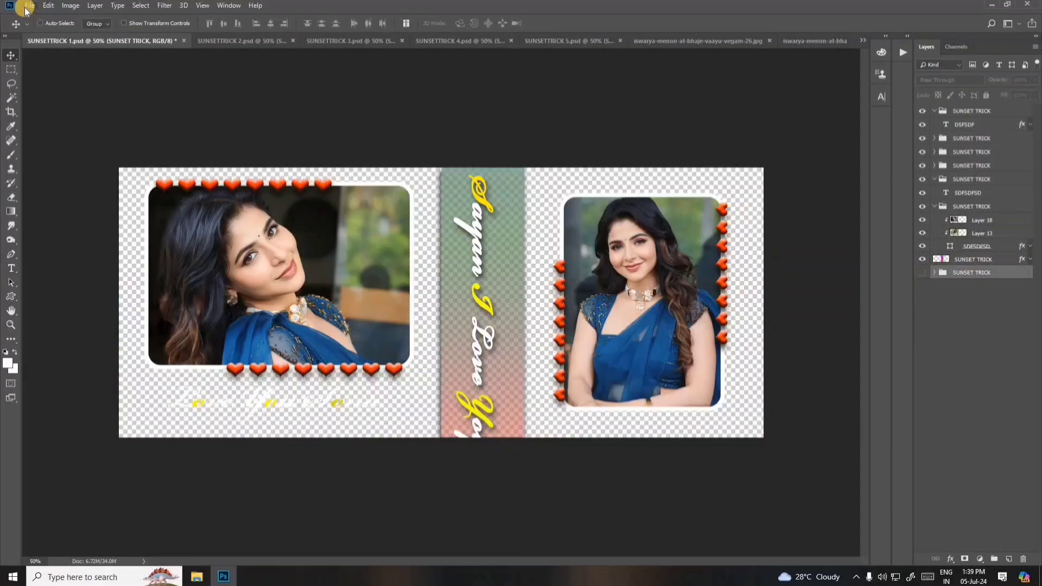
Open the birthday cupcake picture wallpaperflare.com_wallpaper (2) from the Downloads folder
{"action": "left_click", "coordinate": [26, 6]}
{"action": "left_click", "coordinate": [43, 32]}
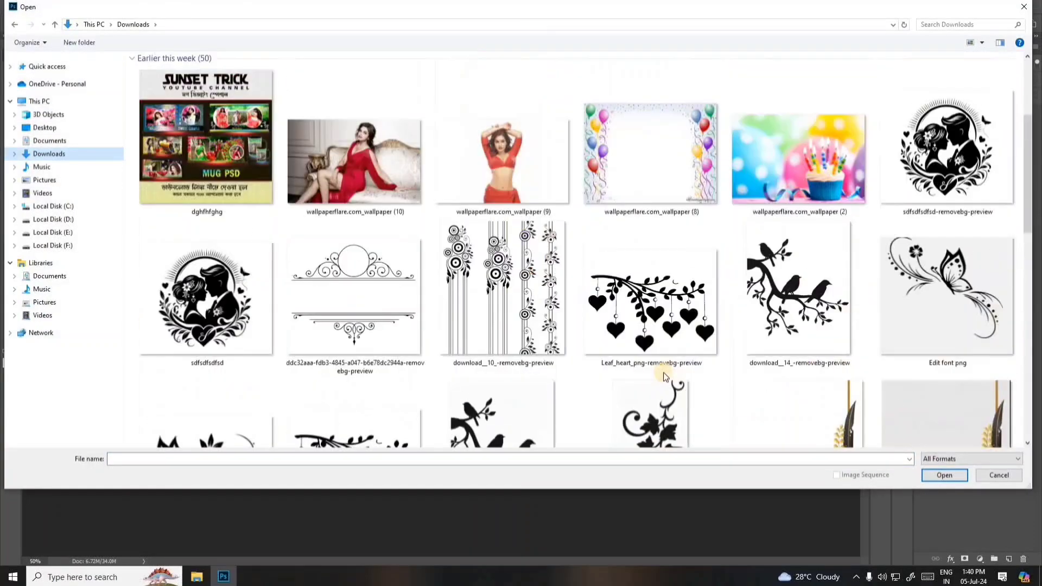
{"action": "double_click", "coordinate": [800, 155]}
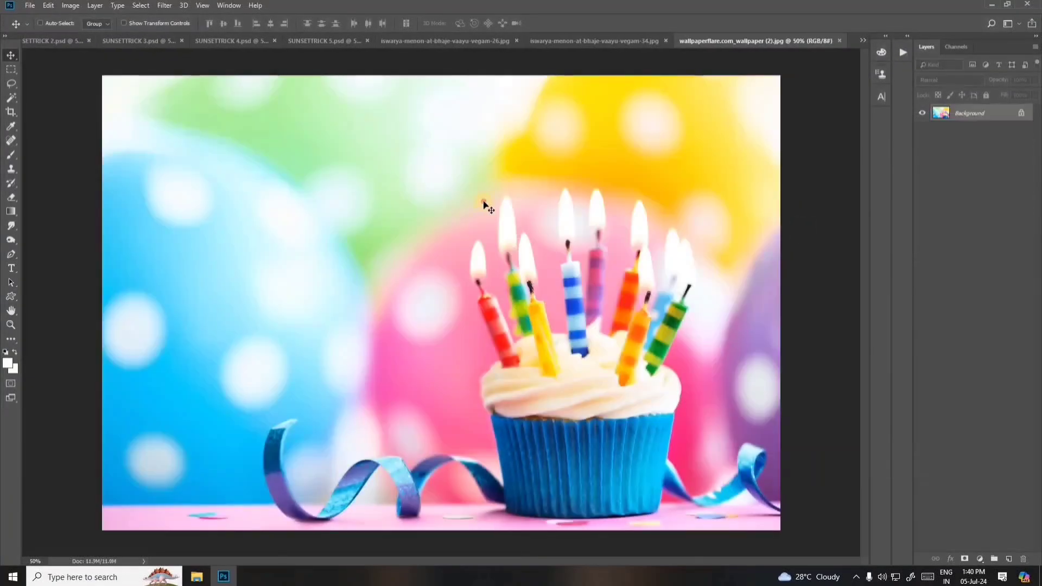
Bring the cupcake picture into SUNSETTRICK 1.psd behind the photo frames and scale it to cover the whole canvas
{"action": "left_click_drag", "start_coordinate": [483, 203], "coordinate": [480, 260]}
{"action": "left_click_drag", "start_coordinate": [486, 263], "coordinate": [437, 361]}
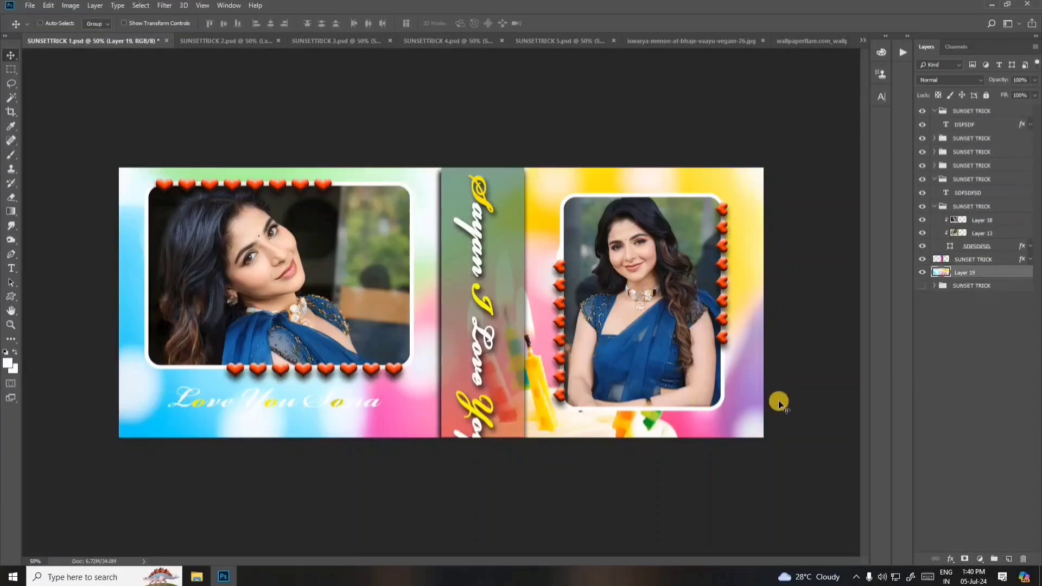
{"action": "key", "text": "ctrl+t"}
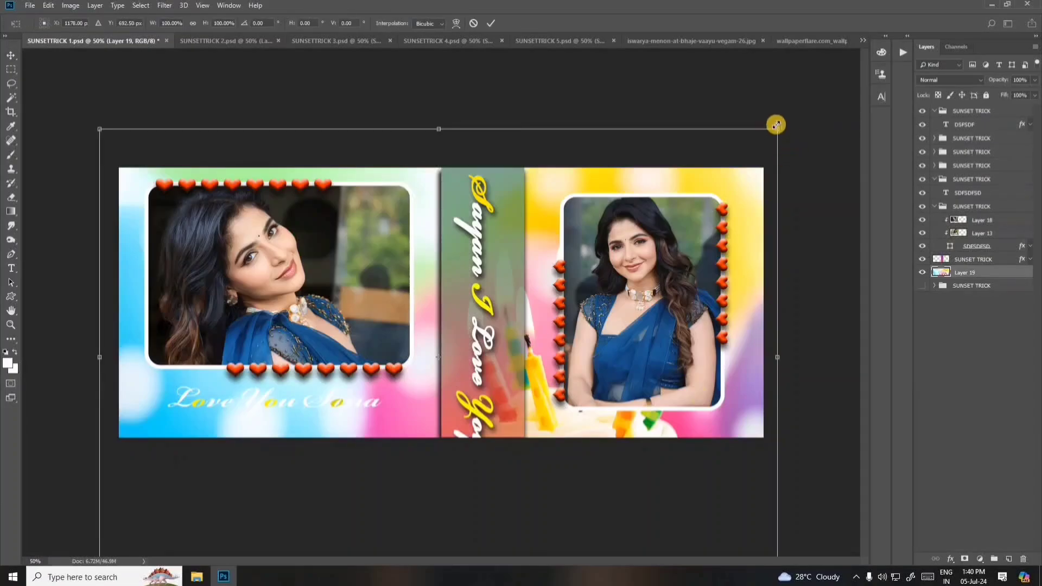
{"action": "left_click_drag", "start_coordinate": [773, 139], "coordinate": [766, 143]}
{"action": "left_click_drag", "start_coordinate": [438, 133], "coordinate": [462, 234]}
{"action": "left_click_drag", "start_coordinate": [464, 278], "coordinate": [467, 238]}
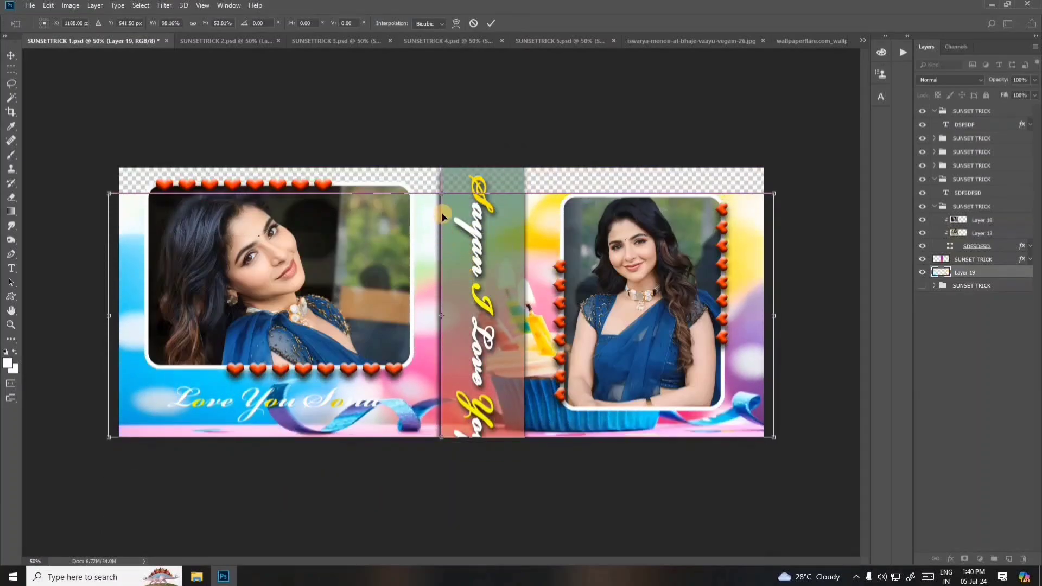
{"action": "left_click_drag", "start_coordinate": [445, 190], "coordinate": [458, 157]}
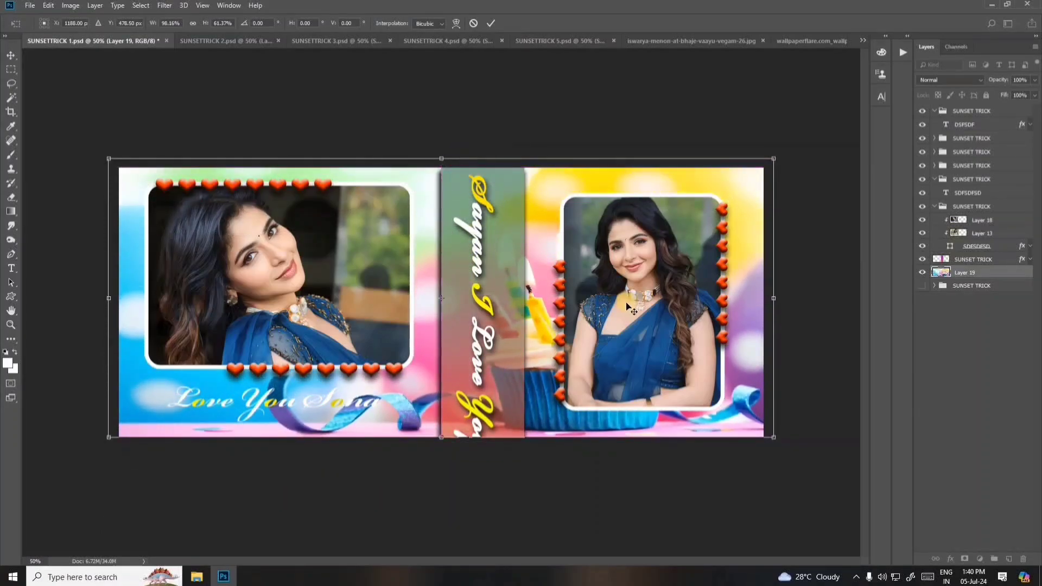
{"action": "key", "text": "Return"}
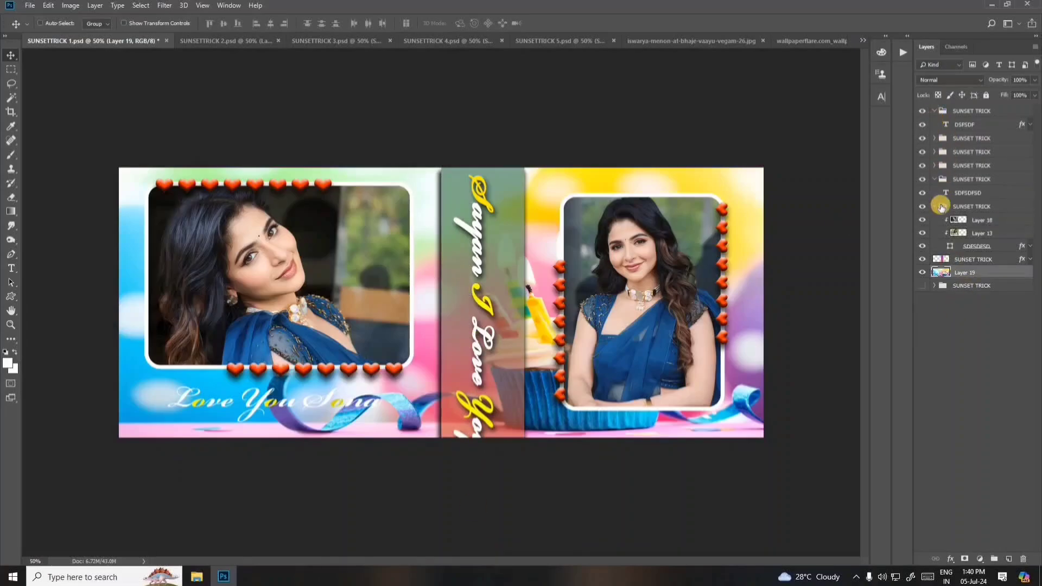
Collapse the expanded SUNSET TRICK groups in the layer stack
{"action": "left_click", "coordinate": [935, 207]}
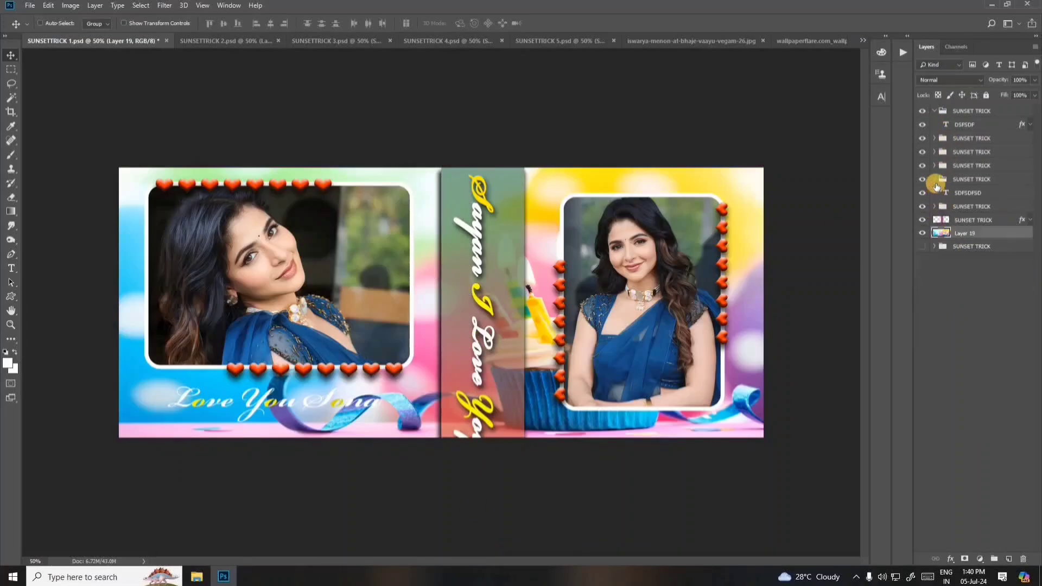
{"action": "left_click", "coordinate": [934, 180]}
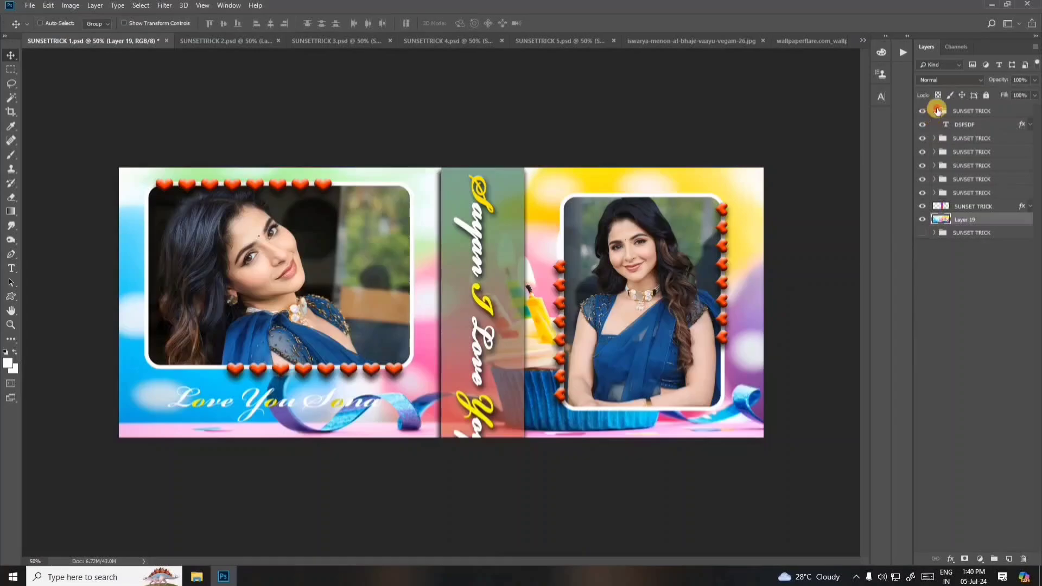
{"action": "left_click", "coordinate": [936, 112]}
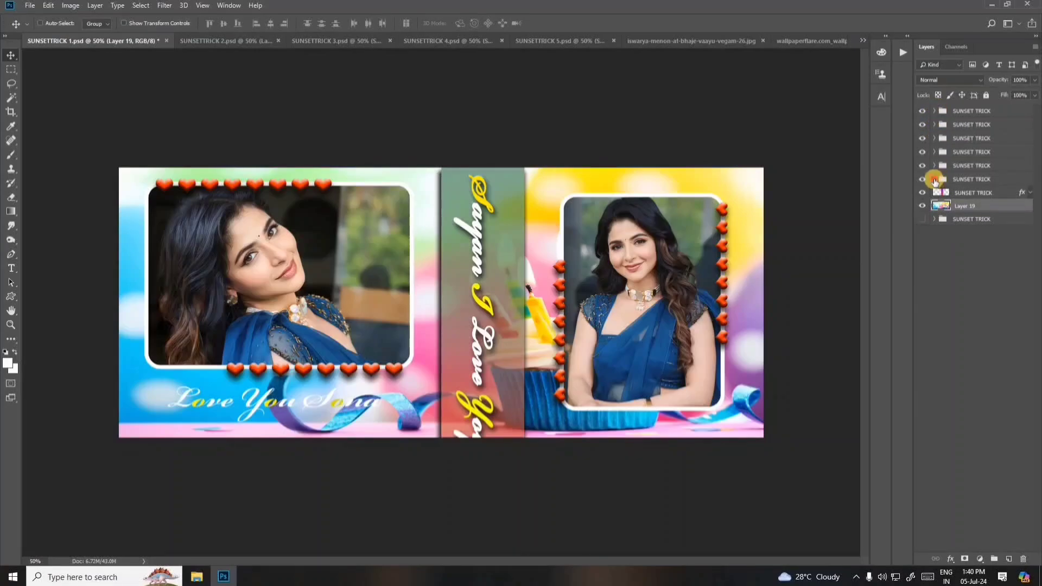
{"action": "left_click", "coordinate": [934, 180]}
{"action": "left_click", "coordinate": [934, 181]}
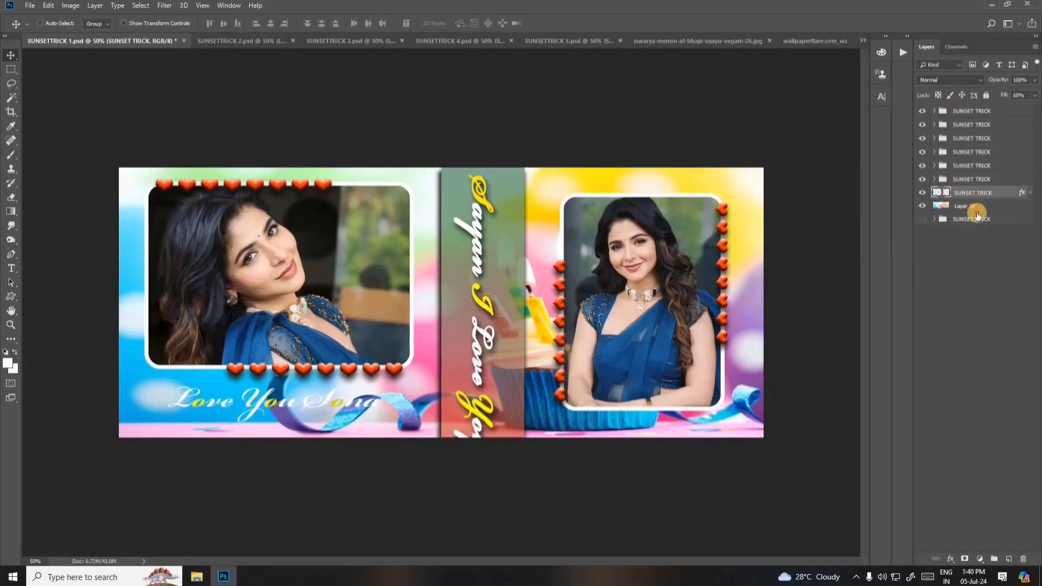
Group Layer 19 with the SUNSET TRICK layer directly above it, and select the hidden SUNSET TRICK group at the bottom
{"action": "left_click", "coordinate": [978, 213], "text": "shift"}
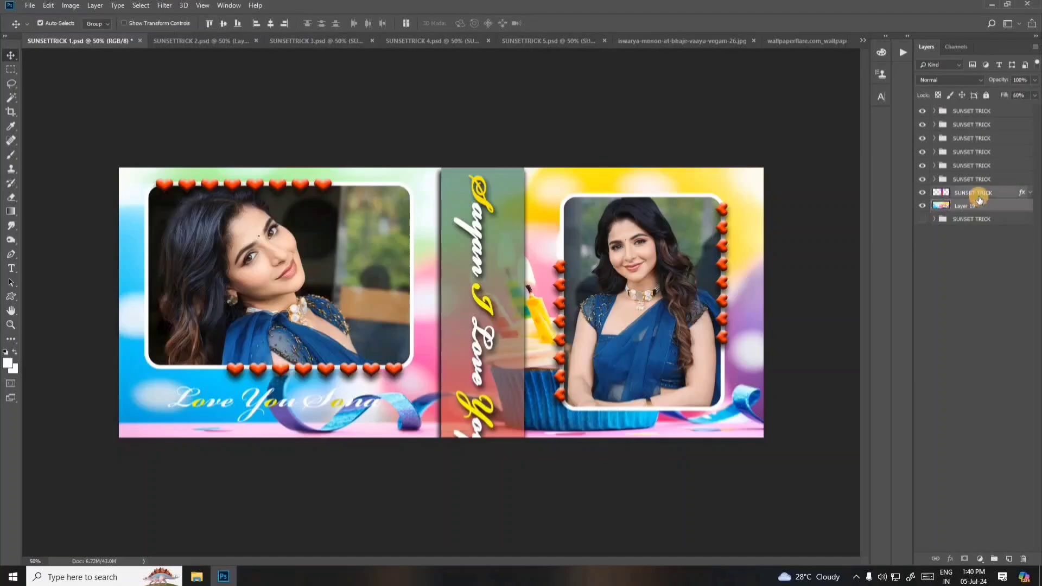
{"action": "key", "text": "ctrl+g"}
{"action": "left_click", "coordinate": [931, 210]}
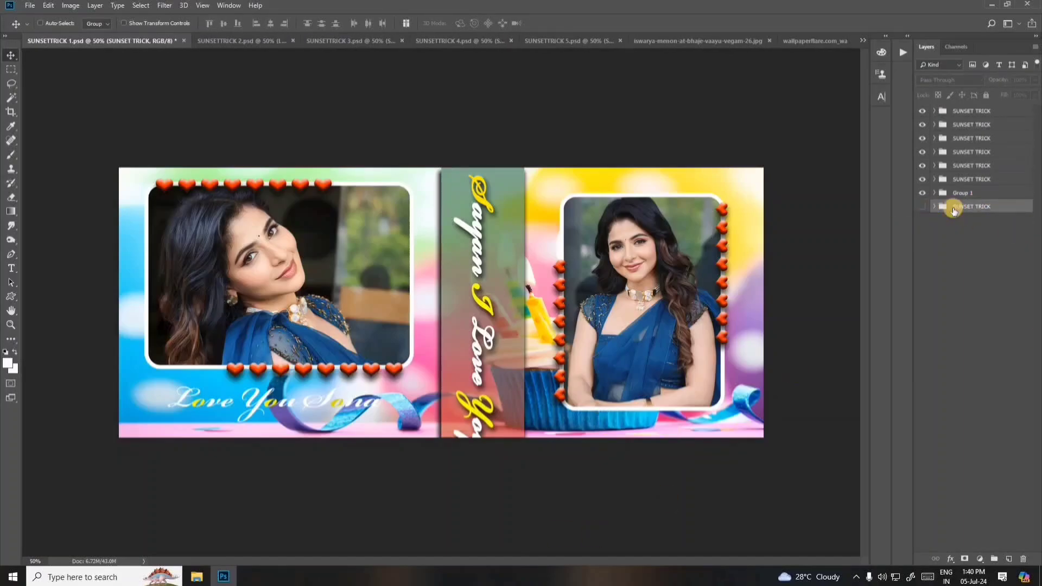
Check the mug design's width, height and resolution in Image Size, keep the settings and return to the Move tool
{"action": "left_click", "coordinate": [68, 5]}
{"action": "left_click", "coordinate": [91, 86]}
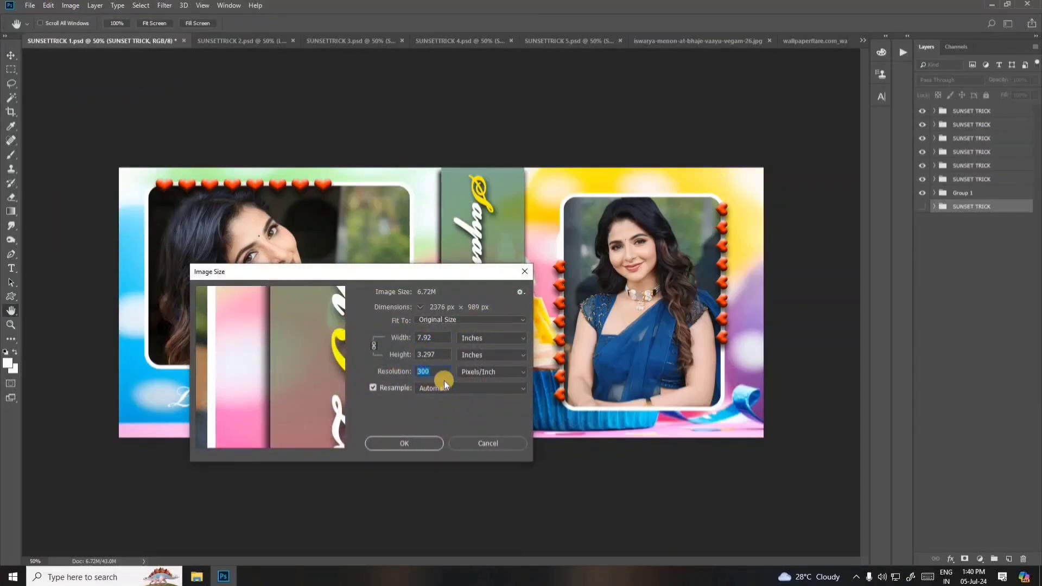
{"action": "left_click", "coordinate": [408, 444]}
{"action": "left_click", "coordinate": [12, 52]}
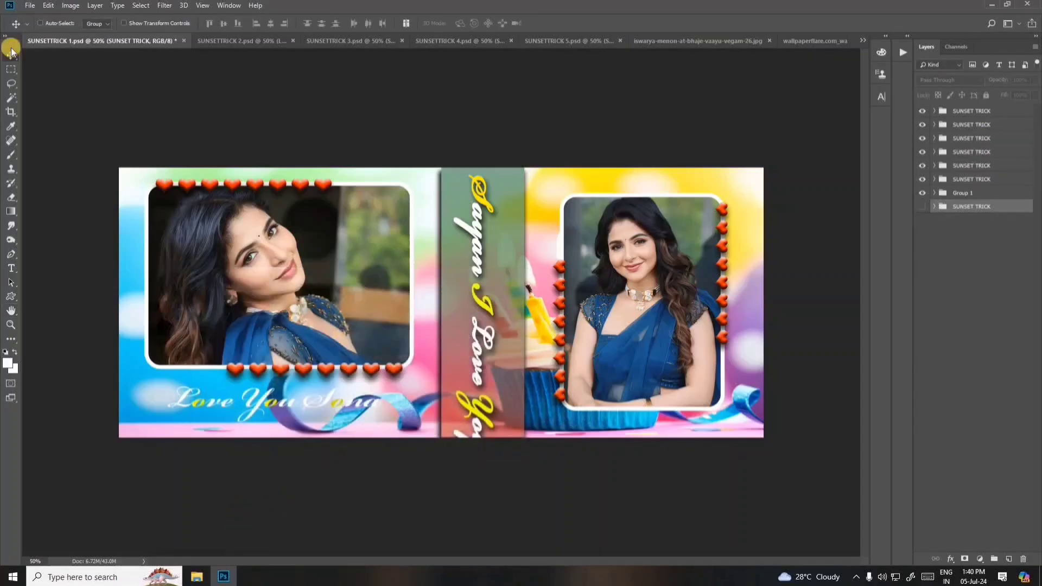
Merge all the layer groups into a single layer and select the whole canvas
{"action": "left_click", "coordinate": [990, 111], "text": "shift"}
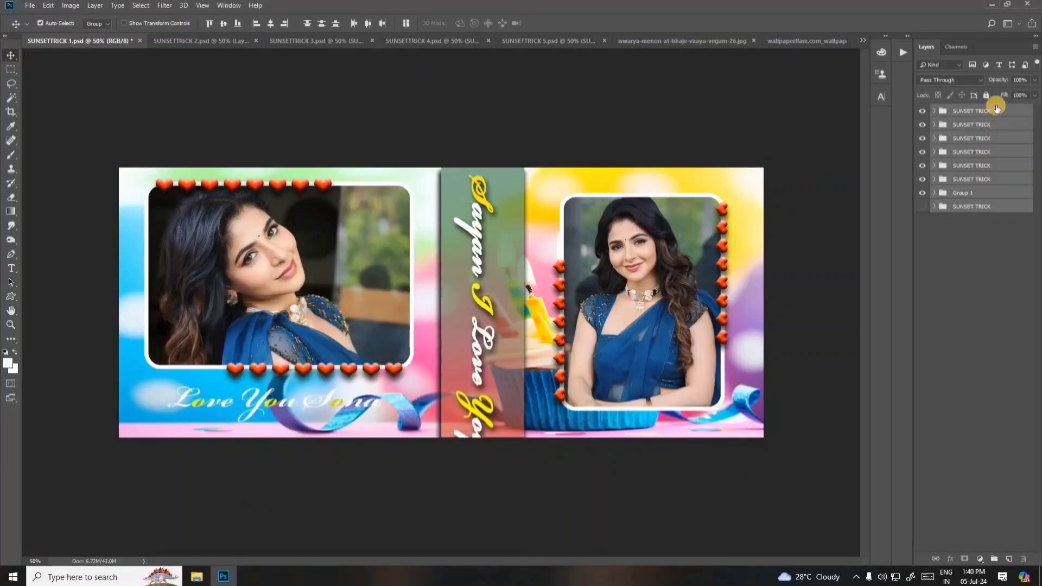
{"action": "key", "text": "ctrl+e"}
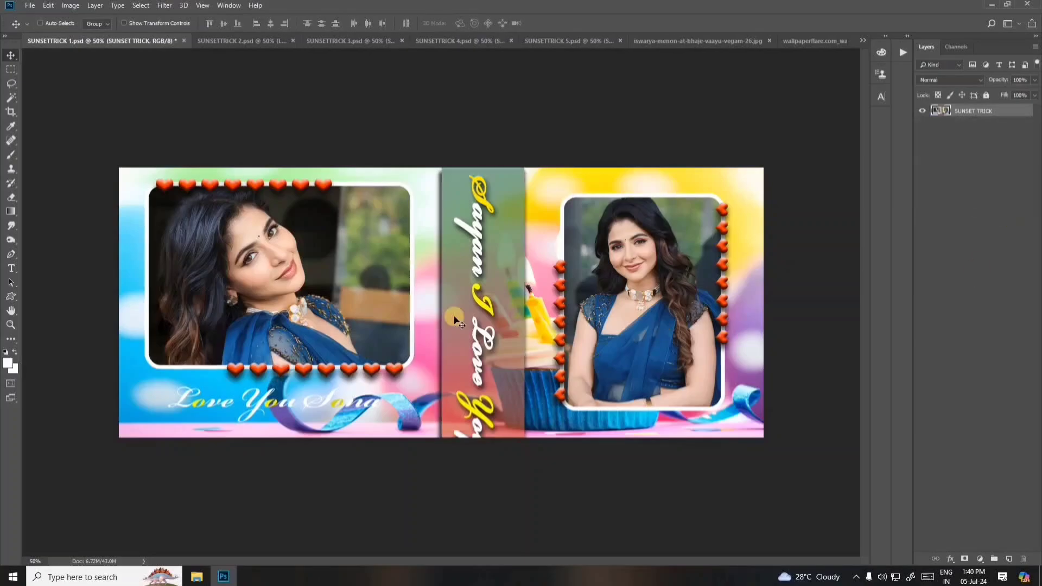
{"action": "key", "text": "ctrl+a"}
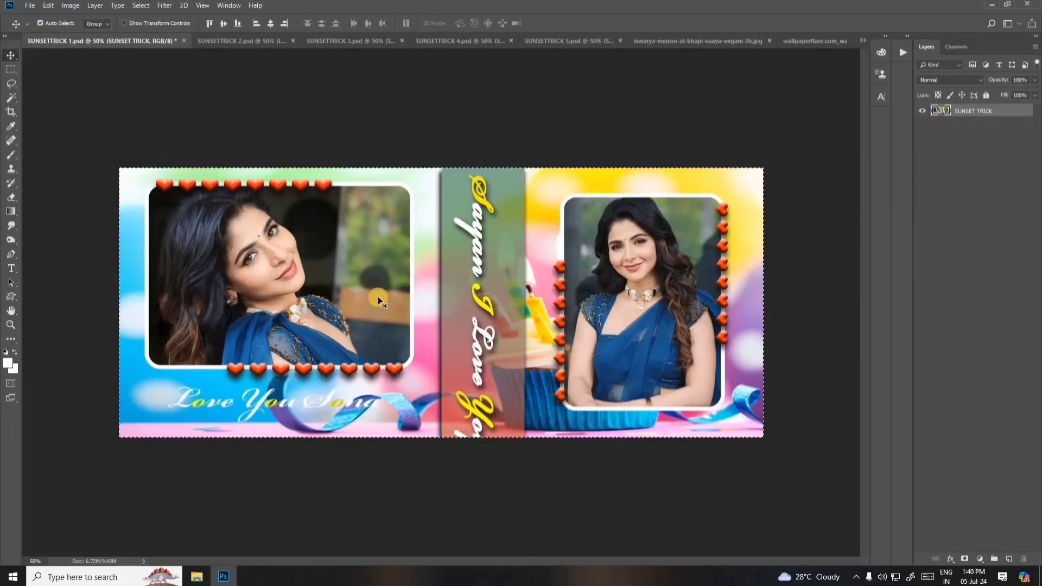
Create a new A4 print document (210 x 297 mm, 300 ppi) and paste the mug design into its upper part
{"action": "key", "text": "ctrl+n"}
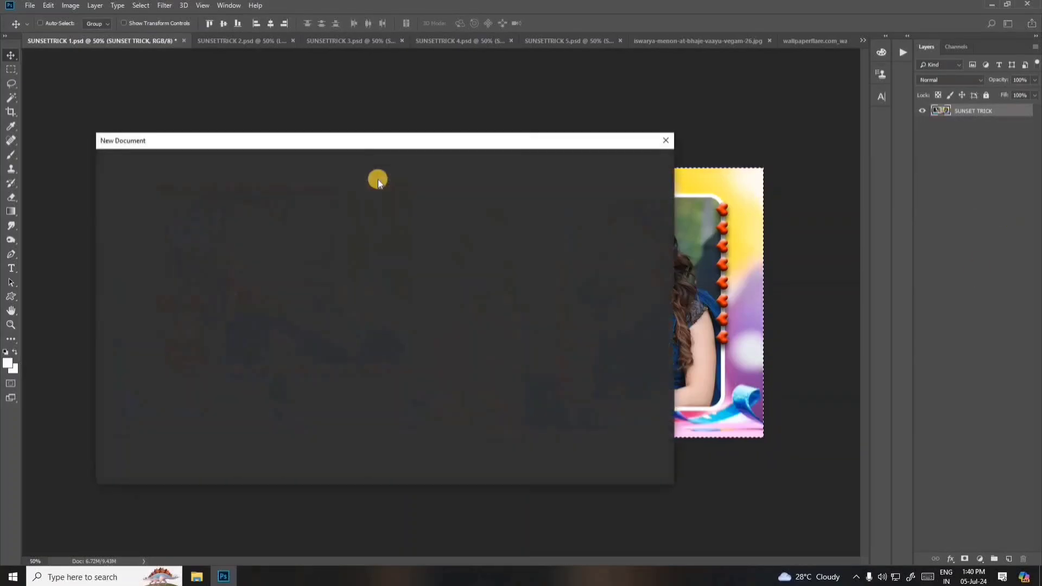
{"action": "left_click", "coordinate": [348, 161]}
{"action": "left_click", "coordinate": [471, 234]}
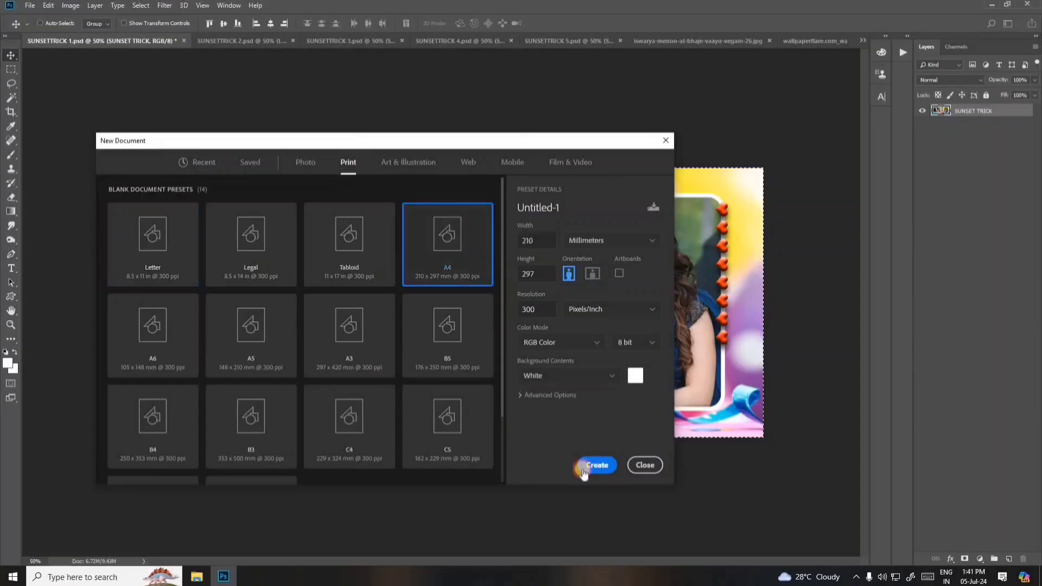
{"action": "left_click", "coordinate": [584, 470]}
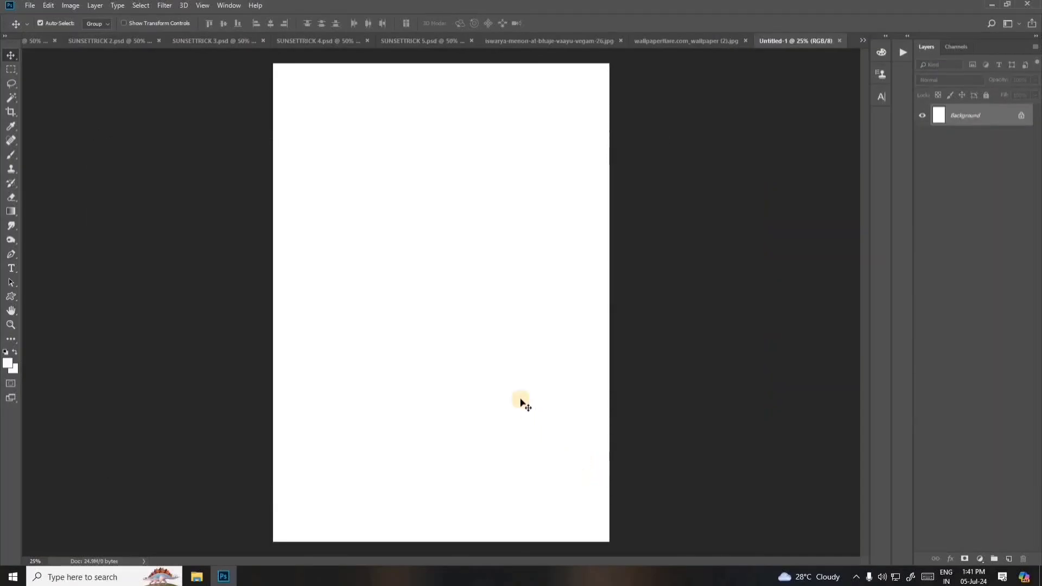
{"action": "key", "text": "ctrl+v"}
{"action": "left_click_drag", "start_coordinate": [487, 328], "coordinate": [487, 239]}
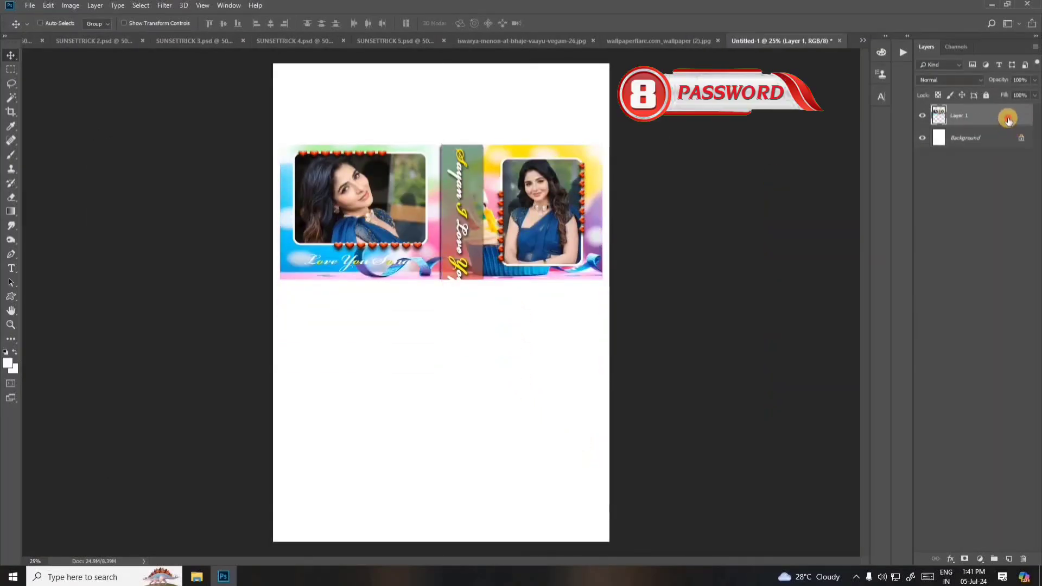
Add a black outside stroke to the pasted mug design and move it up to the top of the page
{"action": "double_click", "coordinate": [1008, 118]}
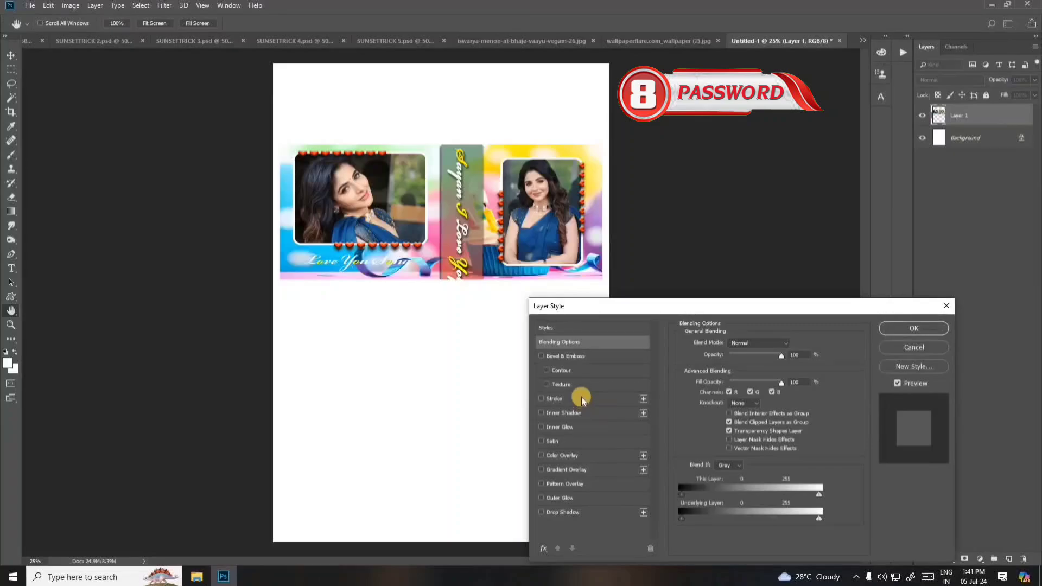
{"action": "left_click", "coordinate": [582, 400]}
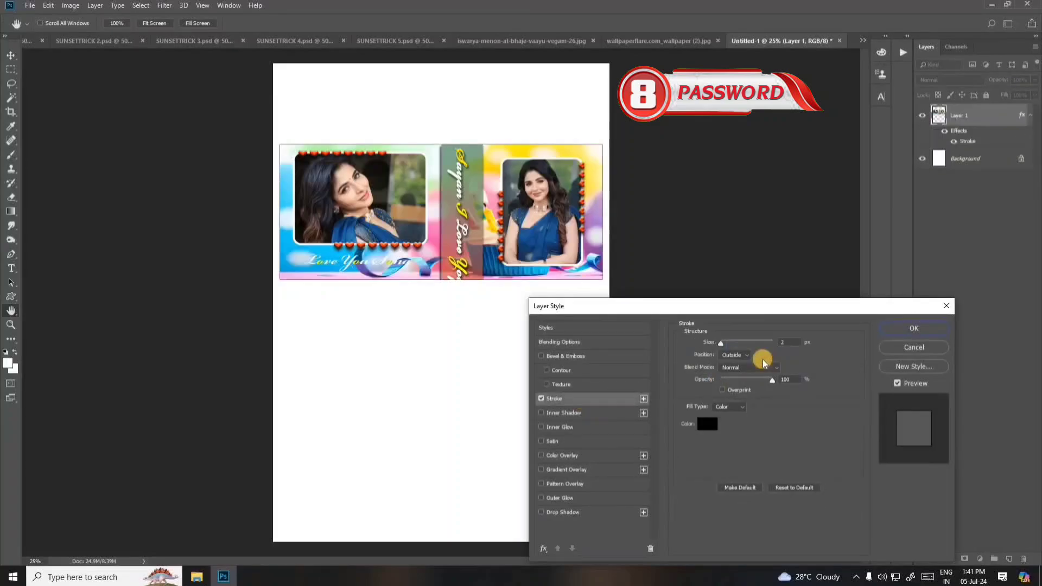
{"action": "left_click", "coordinate": [946, 332]}
{"action": "left_click_drag", "start_coordinate": [471, 146], "coordinate": [470, 79]}
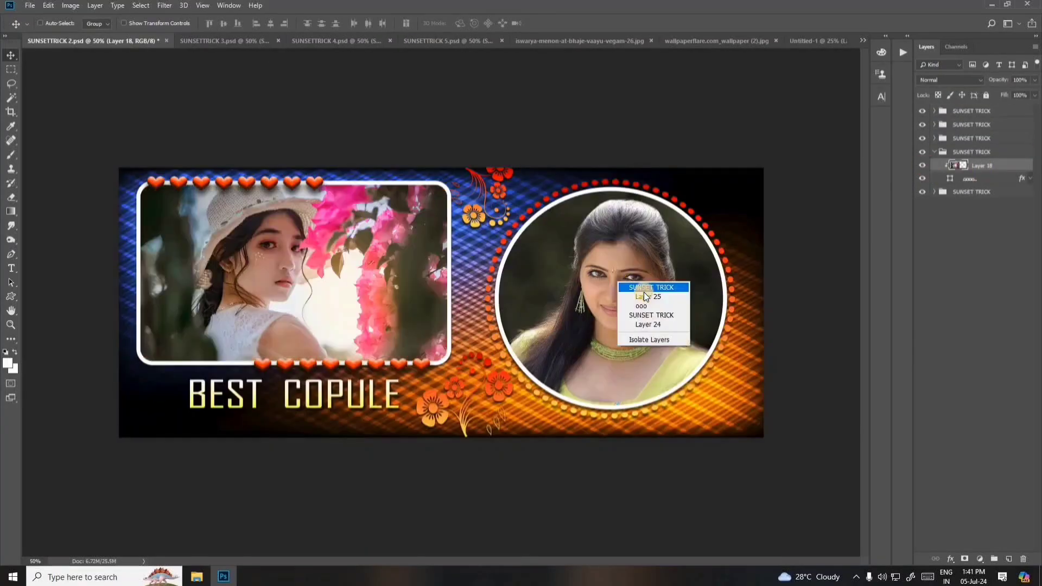
In SUNSETTRICK 2.psd, select the circular frame's portrait (Layer 25), then hide it and show it again
{"action": "left_click", "coordinate": [940, 158]}
{"action": "left_click", "coordinate": [933, 152]}
{"action": "left_click", "coordinate": [924, 151]}
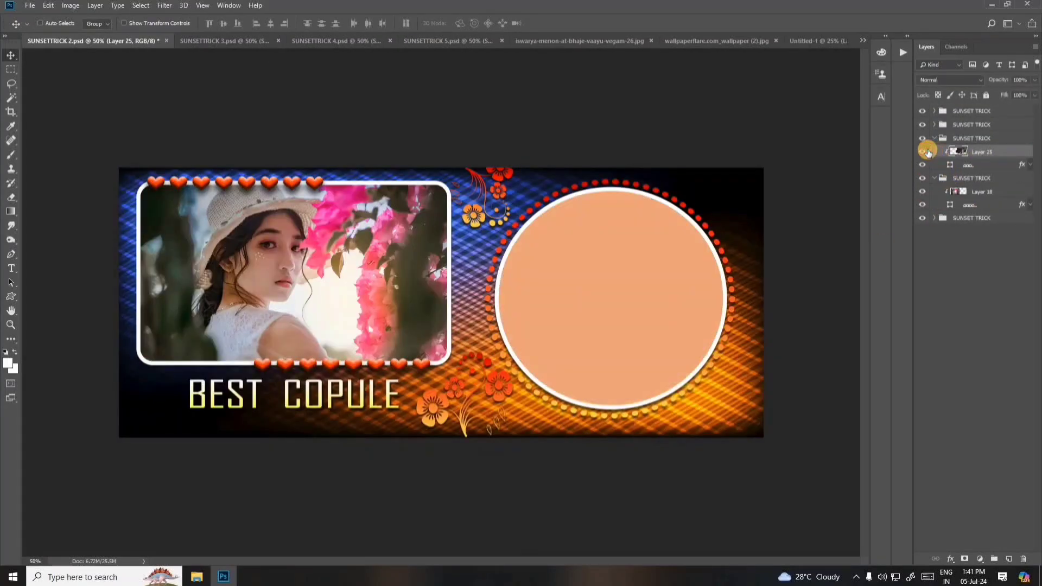
Give the floral ornament at the design's upper edge (Layer 22 copy) a red-to-green gradient overlay
{"action": "right_click", "coordinate": [499, 174]}
{"action": "left_click", "coordinate": [507, 179]}
{"action": "right_click", "coordinate": [499, 178]}
{"action": "left_click", "coordinate": [510, 195]}
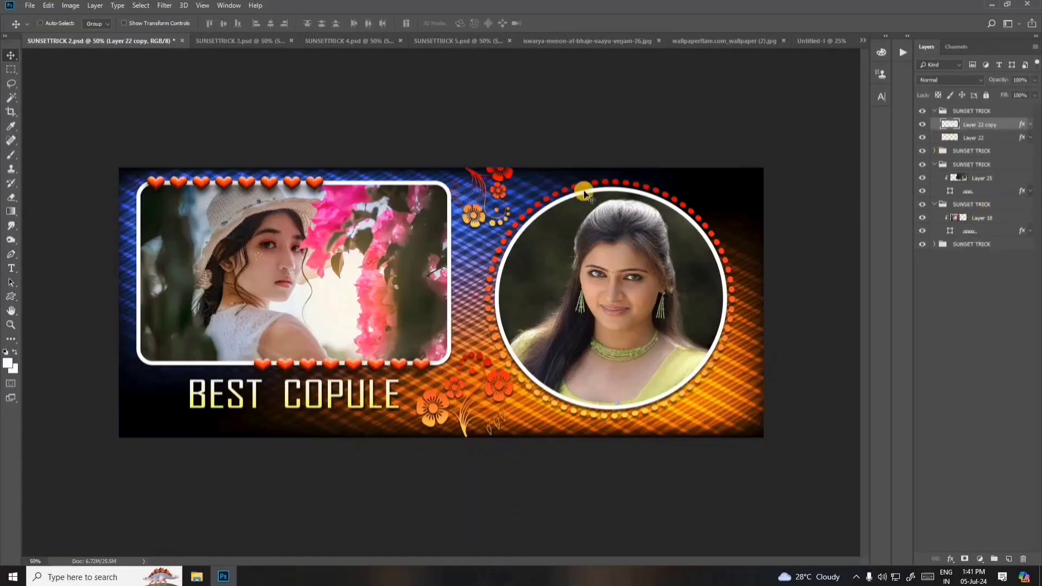
{"action": "double_click", "coordinate": [1011, 126]}
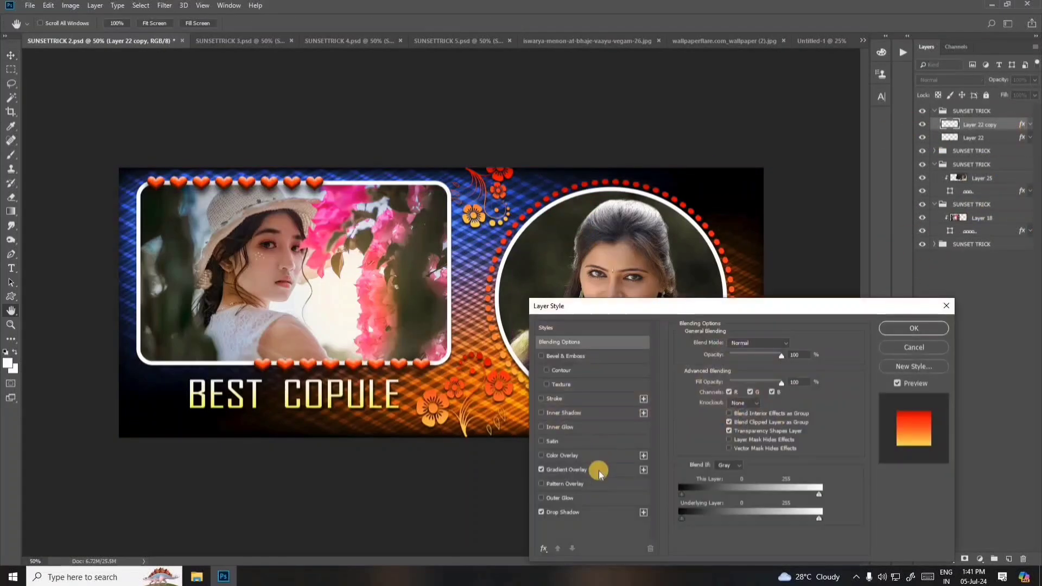
{"action": "left_click", "coordinate": [600, 467]}
{"action": "left_click", "coordinate": [781, 369]}
{"action": "left_click", "coordinate": [729, 439]}
{"action": "left_click", "coordinate": [818, 424]}
{"action": "left_click", "coordinate": [658, 455]}
{"action": "left_click", "coordinate": [914, 328]}
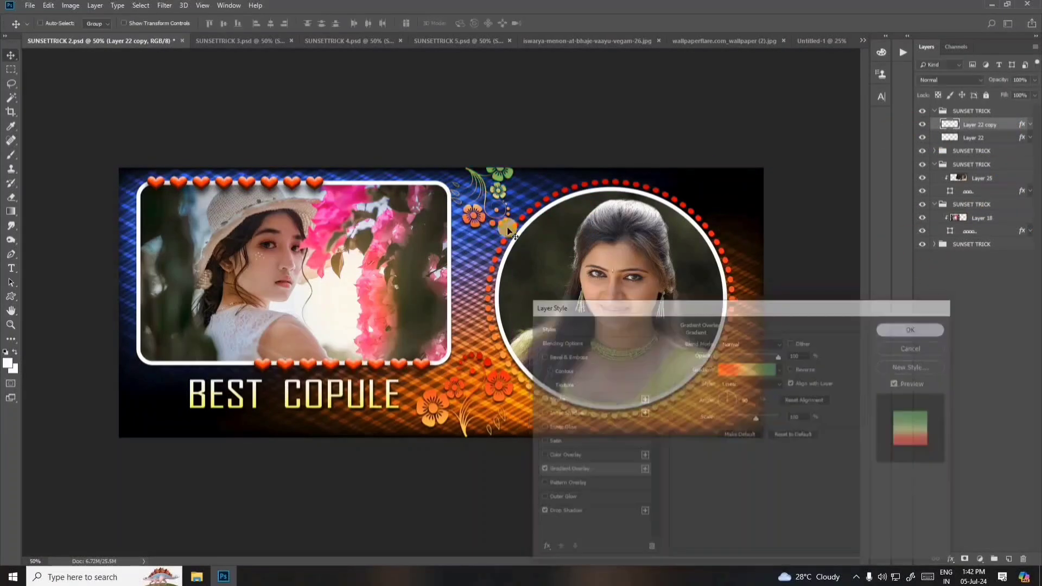
Give the floral ornament at the design's lower edge (Layer 22) a yellow-to-green gradient overlay
{"action": "right_click", "coordinate": [445, 413]}
{"action": "left_click", "coordinate": [457, 427]}
{"action": "double_click", "coordinate": [1008, 137]}
{"action": "left_click", "coordinate": [588, 469]}
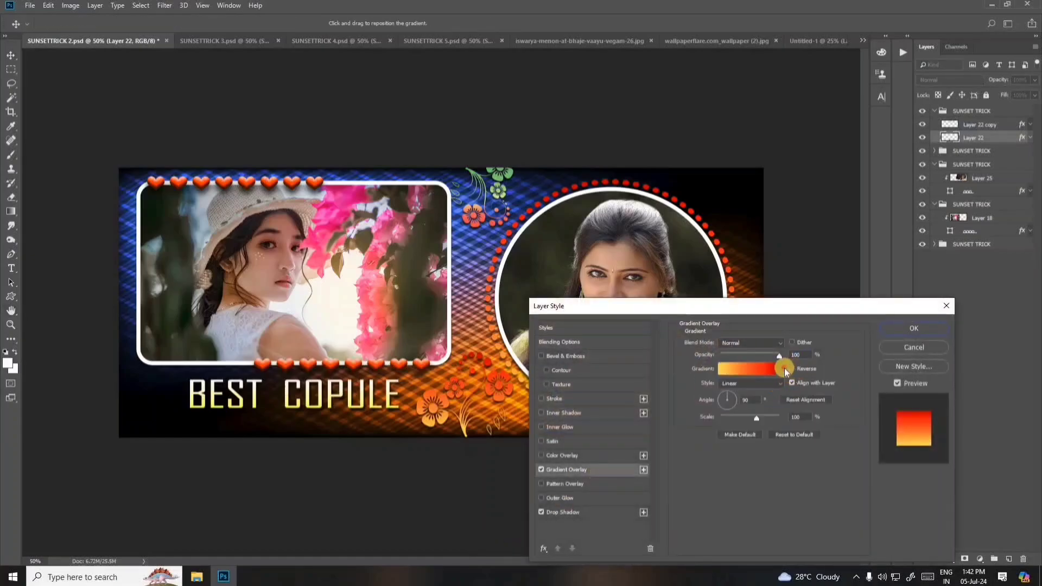
{"action": "left_click", "coordinate": [782, 368]}
{"action": "scroll", "coordinate": [739, 454], "scroll_direction": "down", "scroll_amount": 5}
{"action": "left_click_drag", "start_coordinate": [836, 307], "coordinate": [803, 128]}
{"action": "left_click", "coordinate": [747, 191]}
{"action": "left_click_drag", "start_coordinate": [821, 389], "coordinate": [940, 425]}
{"action": "left_click", "coordinate": [846, 374]}
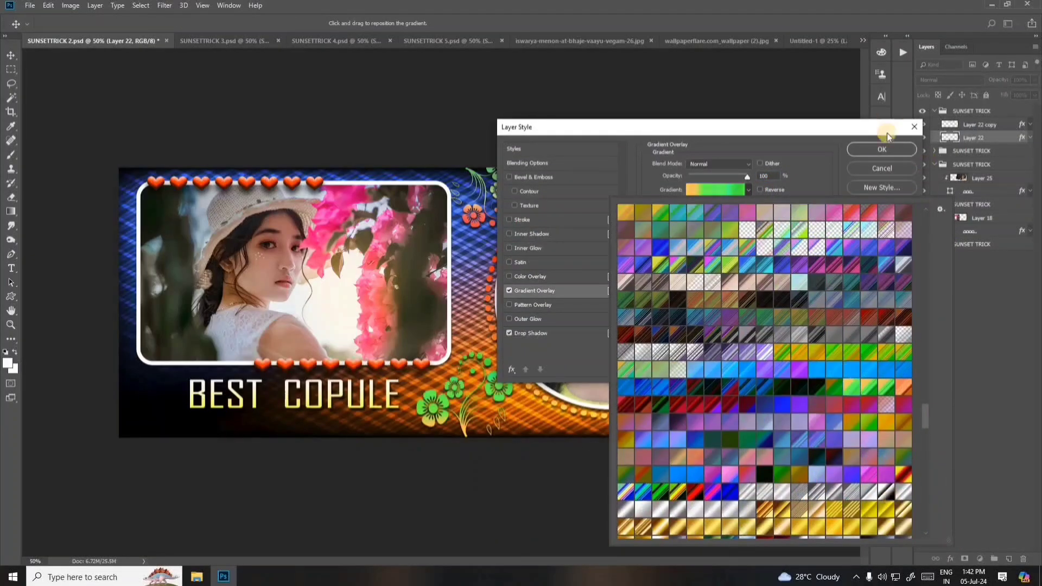
{"action": "left_click", "coordinate": [885, 147]}
Look into the background's SUNSET TRICK group in SUNSETTRICK 2.psd and collapse all the expanded groups
{"action": "left_click", "coordinate": [955, 245]}
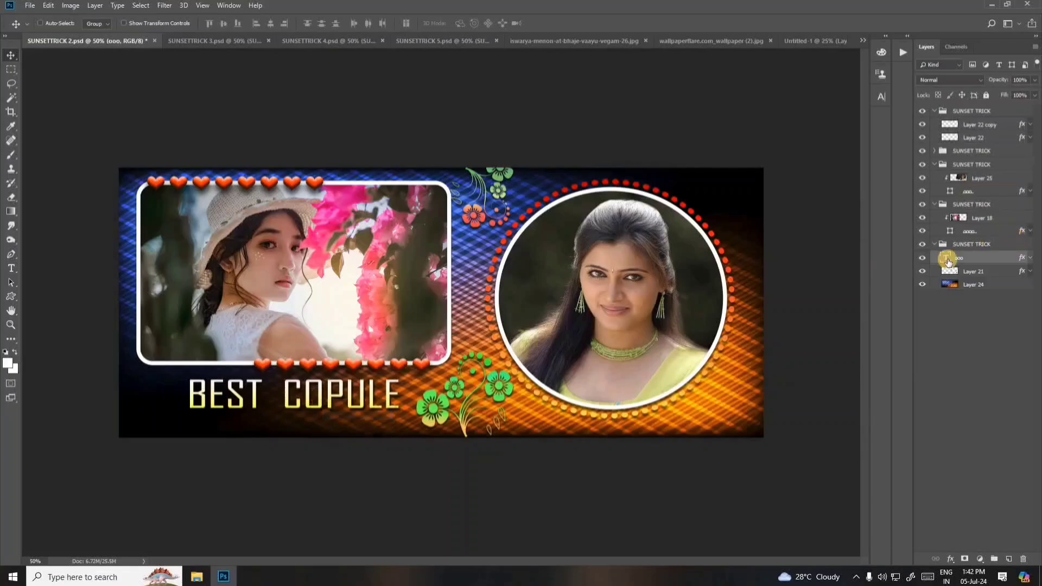
{"action": "left_click", "coordinate": [934, 204]}
{"action": "left_click", "coordinate": [934, 164]}
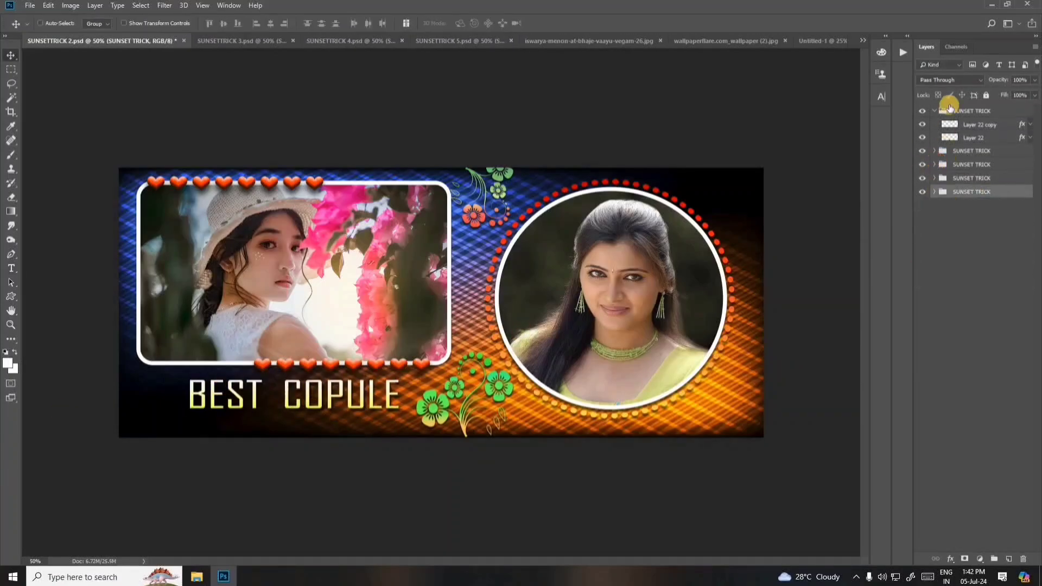
{"action": "left_click", "coordinate": [934, 111]}
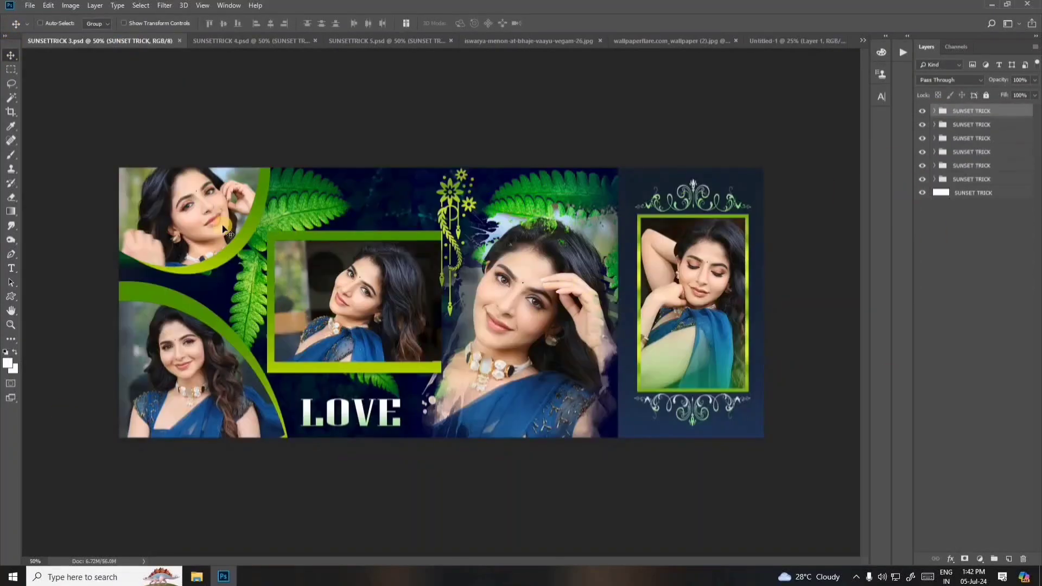
In SUNSETTRICK 3.psd, hide the photos in the two curved frames, Layer 17 and Layer 16
{"action": "right_click", "coordinate": [173, 195]}
{"action": "left_click", "coordinate": [202, 211]}
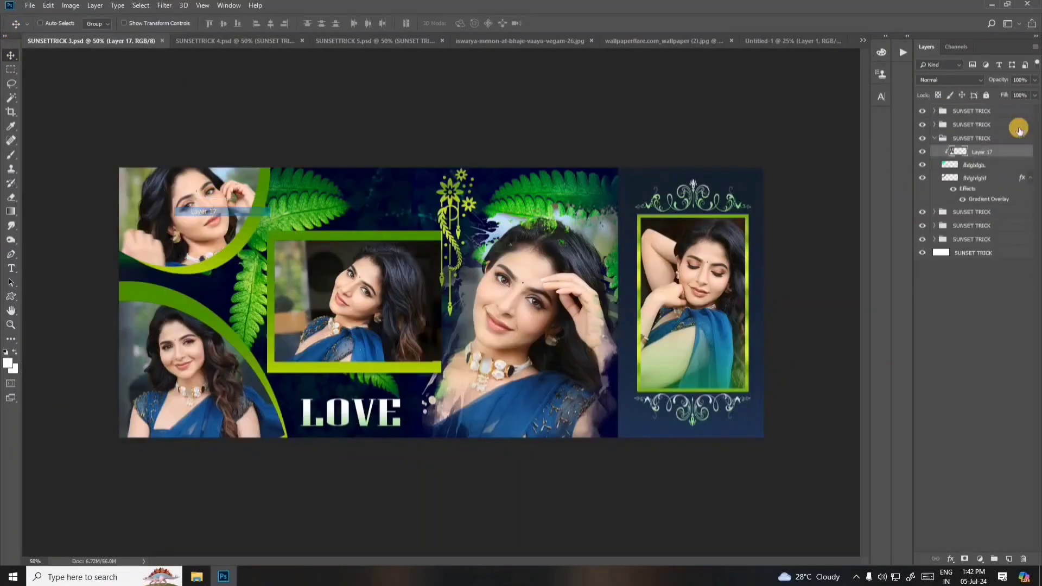
{"action": "left_click", "coordinate": [923, 152]}
{"action": "right_click", "coordinate": [209, 374]}
{"action": "left_click", "coordinate": [238, 391]}
{"action": "left_click", "coordinate": [922, 225]}
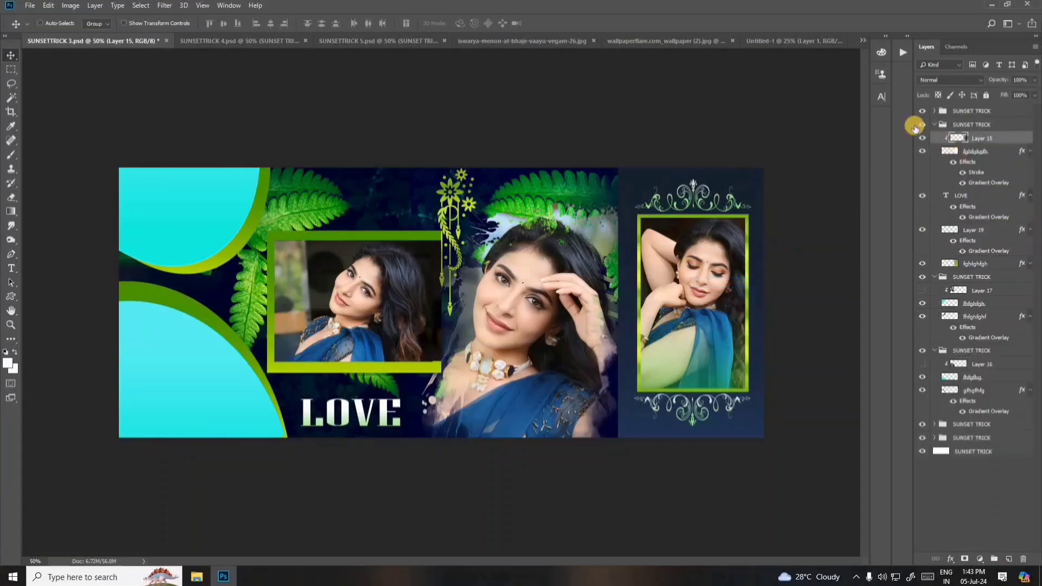
Find the hanging flower ornament's layer (Layer 19) from the canvas and check it by toggling its visibility
{"action": "right_click", "coordinate": [452, 203]}
{"action": "left_click", "coordinate": [480, 212]}
{"action": "left_click_drag", "start_coordinate": [452, 205], "coordinate": [455, 202]}
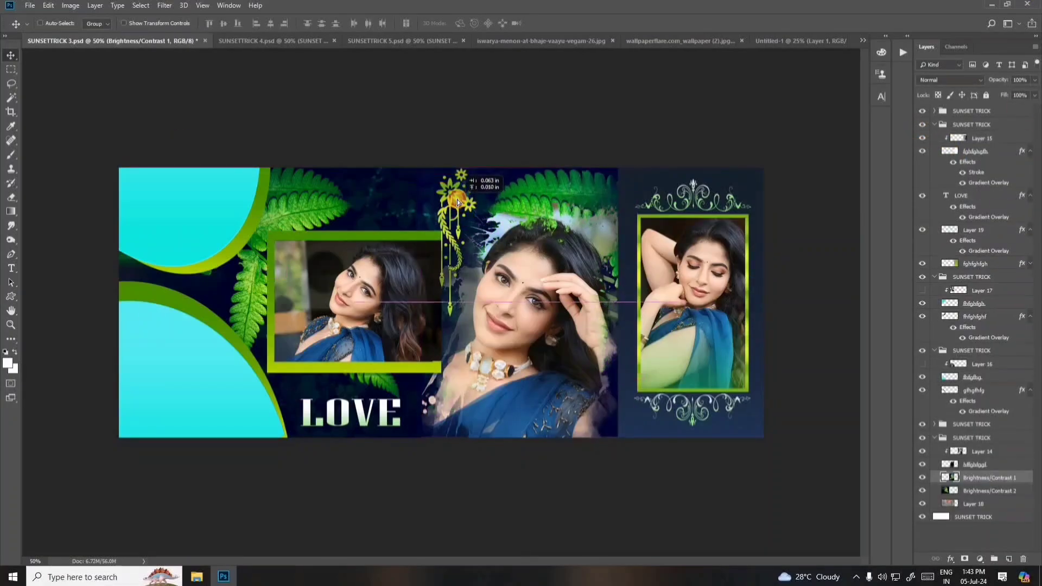
{"action": "right_click", "coordinate": [449, 200]}
{"action": "left_click", "coordinate": [473, 213]}
{"action": "left_click", "coordinate": [922, 230]}
{"action": "left_click", "coordinate": [922, 229]}
Try several gradient presets on the hanging flower ornament (Layer 19) and give it a gold gradient overlay
{"action": "double_click", "coordinate": [996, 228]}
{"action": "left_click", "coordinate": [548, 295]}
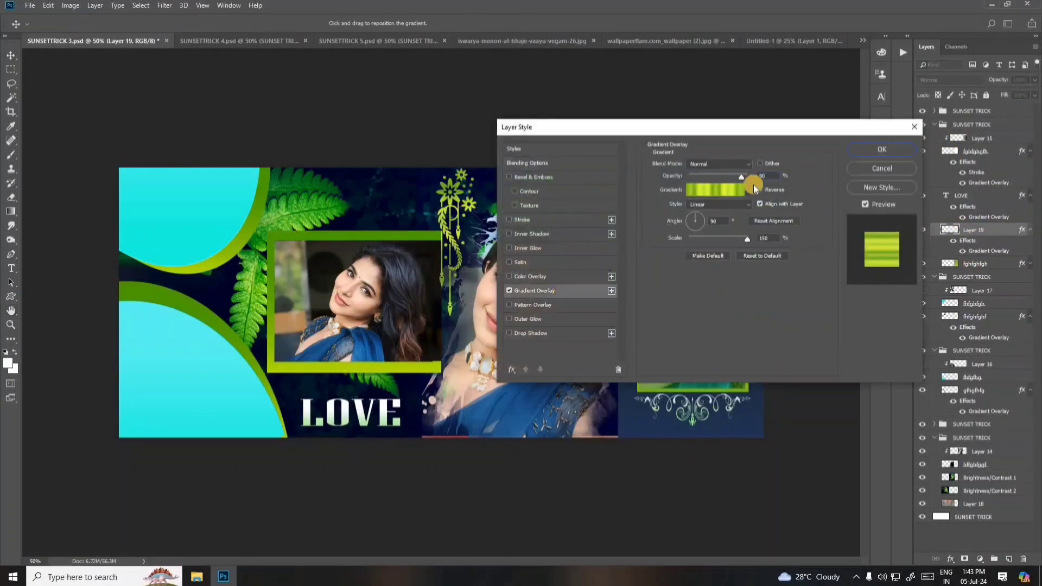
{"action": "left_click", "coordinate": [758, 193]}
{"action": "left_click", "coordinate": [773, 402]}
{"action": "left_click_drag", "start_coordinate": [873, 137], "coordinate": [1039, 216]}
{"action": "left_click", "coordinate": [926, 257]}
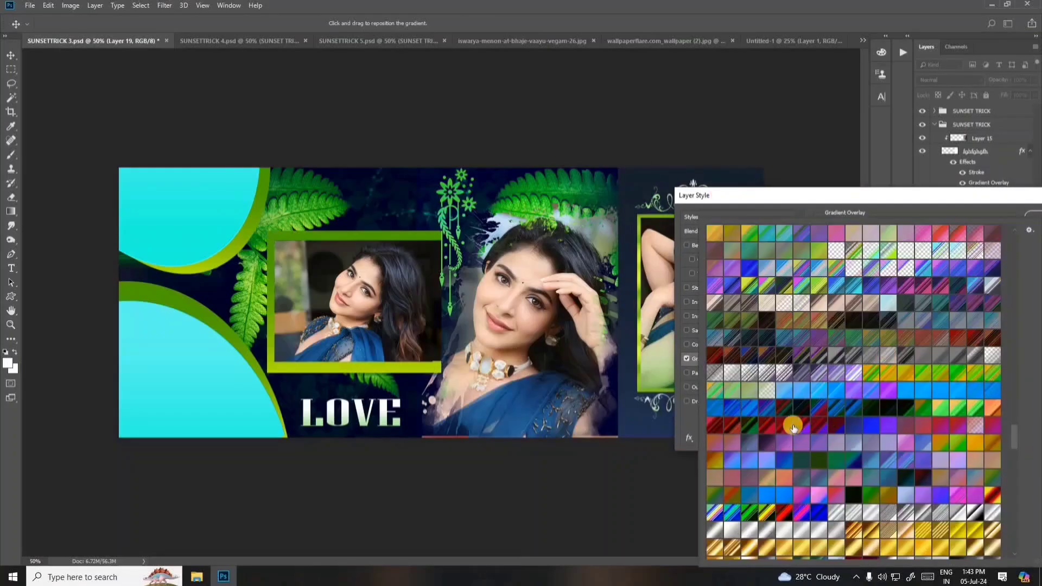
{"action": "left_click", "coordinate": [792, 426]}
{"action": "scroll", "coordinate": [814, 483], "scroll_direction": "up", "scroll_amount": 5}
{"action": "left_click", "coordinate": [818, 269]}
{"action": "left_click", "coordinate": [801, 302]}
{"action": "left_click", "coordinate": [818, 303]}
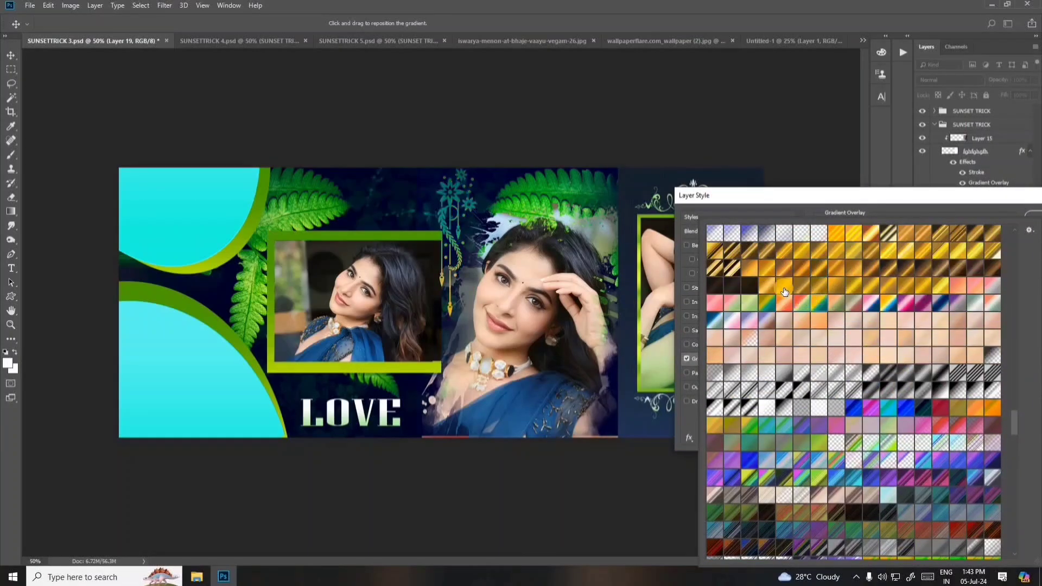
{"action": "left_click", "coordinate": [783, 288]}
{"action": "left_click", "coordinate": [666, 147]}
{"action": "left_click_drag", "start_coordinate": [836, 194], "coordinate": [712, 202]}
{"action": "left_click", "coordinate": [945, 222]}
Select the LOVE text layer and hide the fern background layers, Brightness/Contrast 2 and Brightness/Contrast 1
{"action": "right_click", "coordinate": [358, 411]}
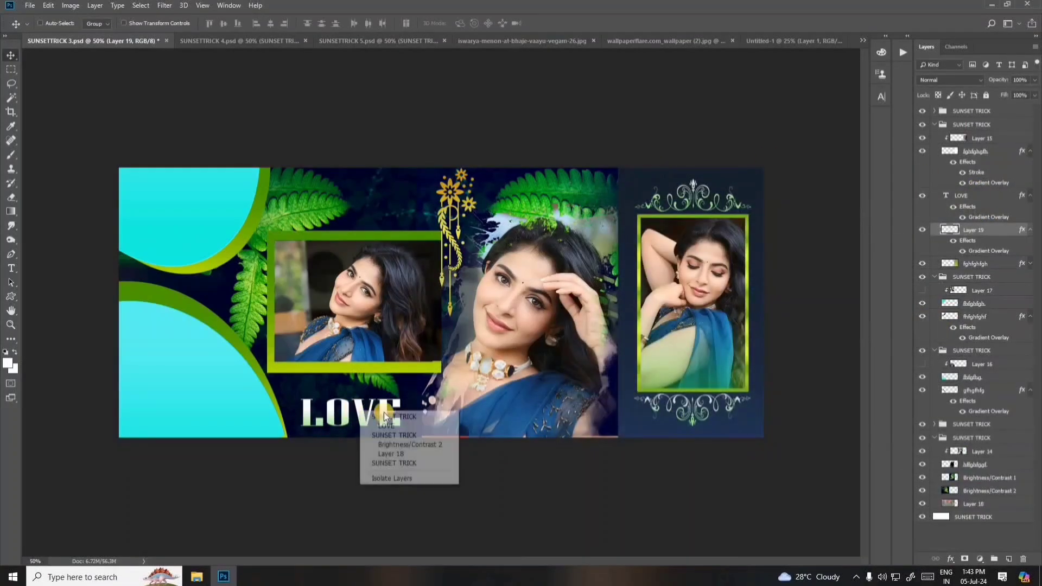
{"action": "left_click", "coordinate": [386, 417]}
{"action": "right_click", "coordinate": [408, 197]}
{"action": "left_click", "coordinate": [921, 510]}
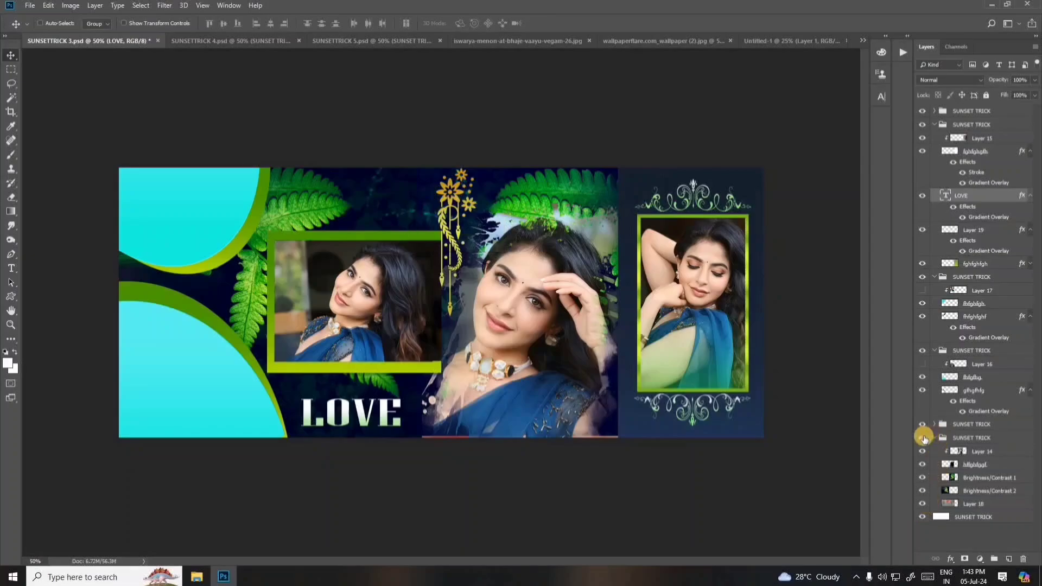
{"action": "left_click", "coordinate": [923, 437]}
{"action": "left_click", "coordinate": [923, 437]}
{"action": "right_click", "coordinate": [374, 191]}
{"action": "left_click", "coordinate": [404, 207]}
{"action": "left_click", "coordinate": [922, 490]}
{"action": "left_click", "coordinate": [923, 477]}
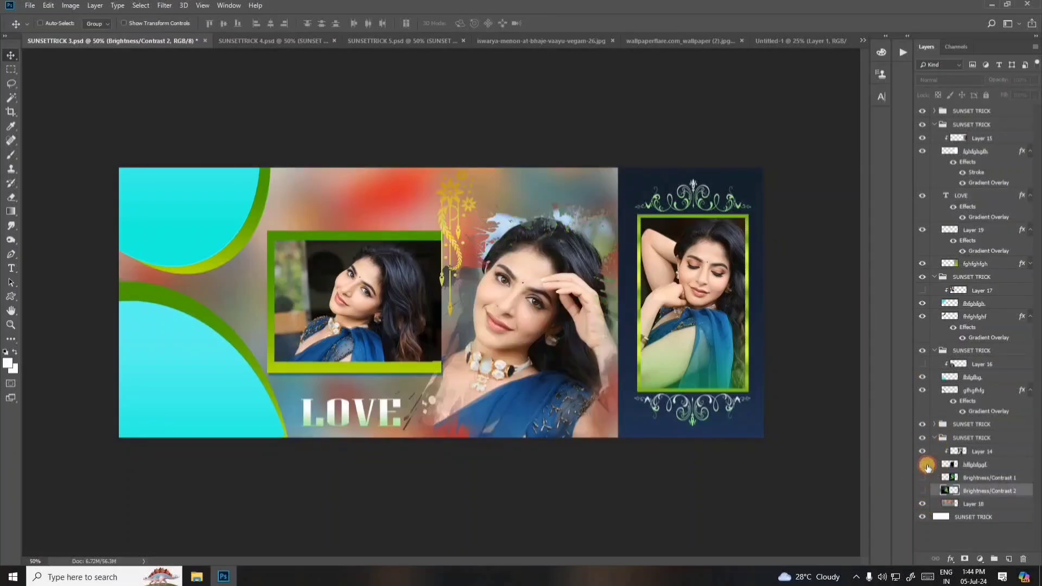
Show Layer 17, Layer 16 and both Brightness/Contrast background layers again, and collapse the expanded SUNSET TRICK groups
{"action": "left_click", "coordinate": [934, 125]}
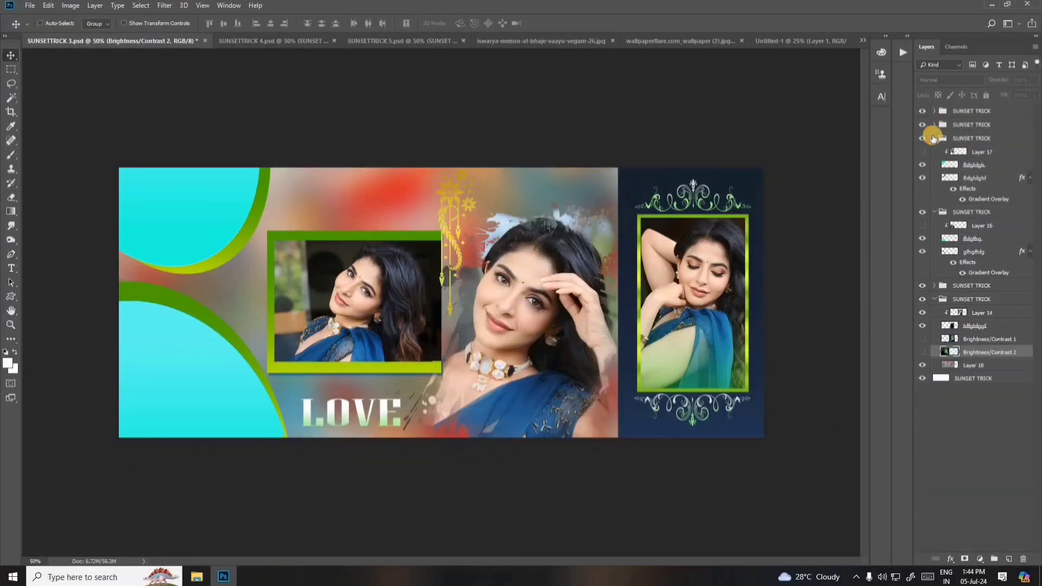
{"action": "left_click", "coordinate": [922, 152]}
{"action": "left_click", "coordinate": [922, 352]}
{"action": "left_click", "coordinate": [922, 339]}
{"action": "left_click", "coordinate": [922, 225]}
{"action": "left_click", "coordinate": [935, 212]}
{"action": "left_click", "coordinate": [934, 138]}
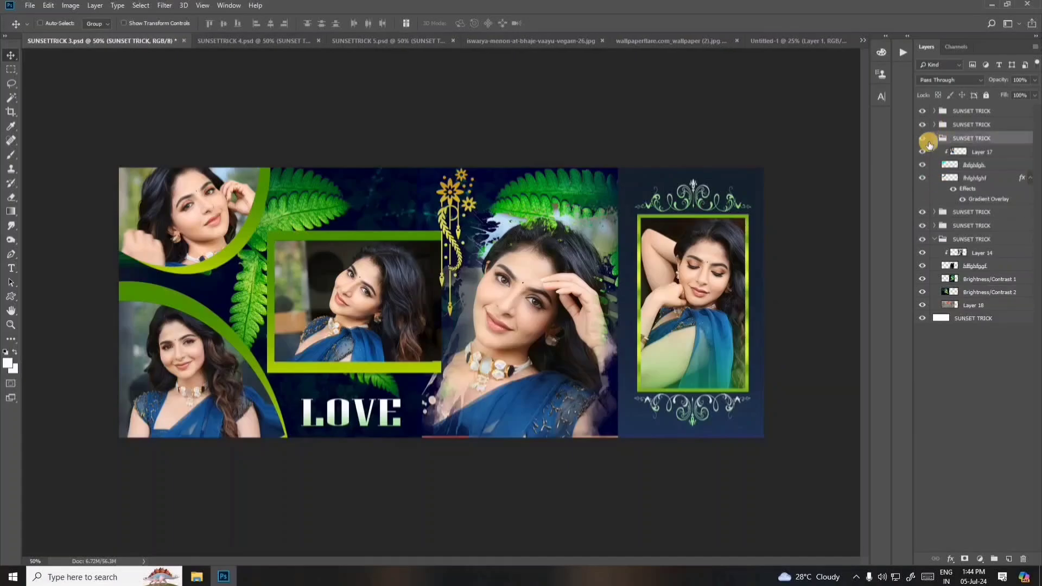
{"action": "left_click", "coordinate": [934, 179]}
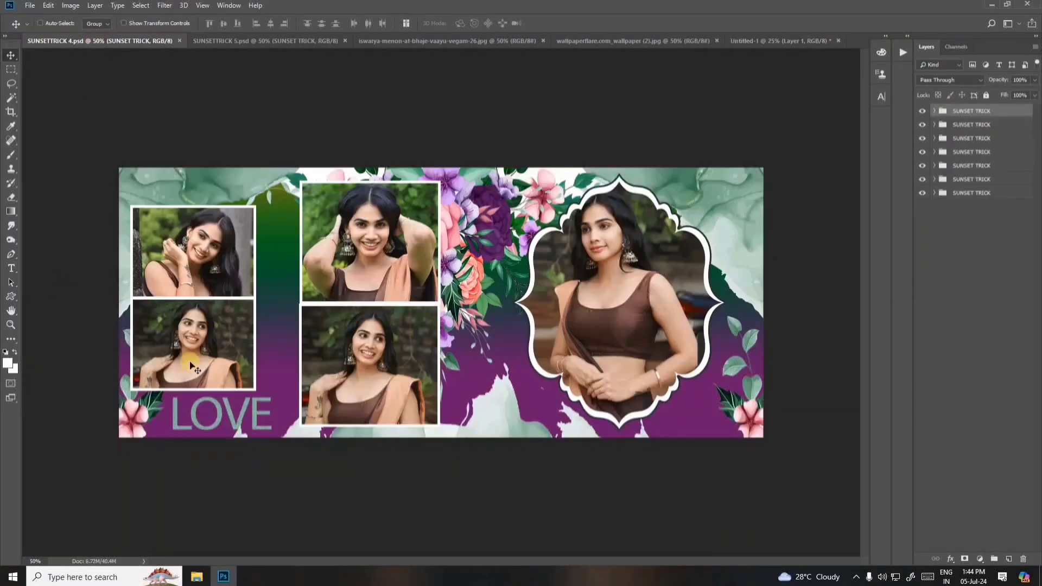
In SUNSETTRICK 4.psd, shift the ornate frame's photo (Layer 14) slightly and locate the background layer, Layer 19, in the lowest group
{"action": "right_click", "coordinate": [545, 281]}
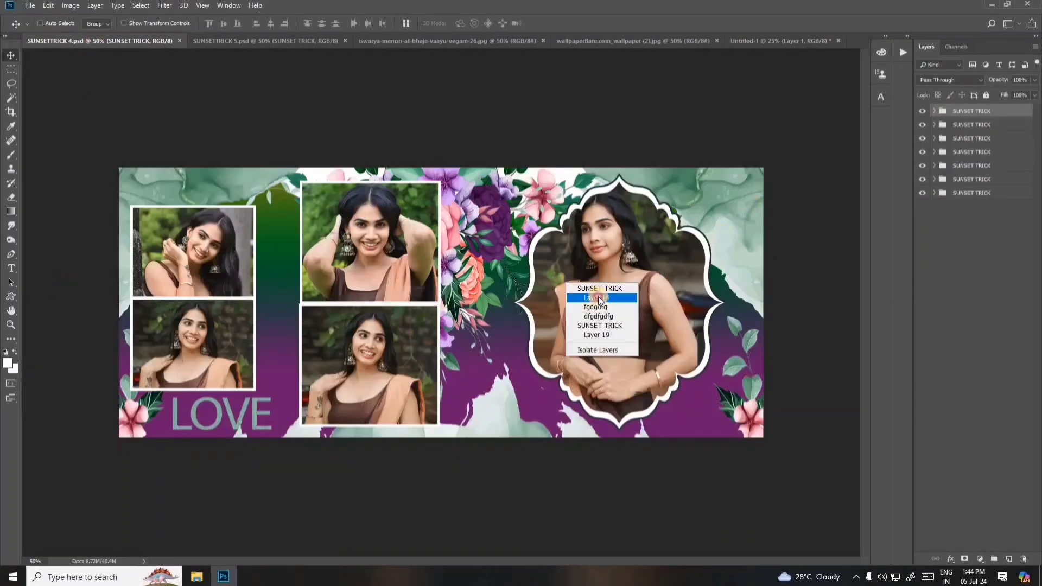
{"action": "left_click", "coordinate": [564, 340]}
{"action": "left_click", "coordinate": [922, 232]}
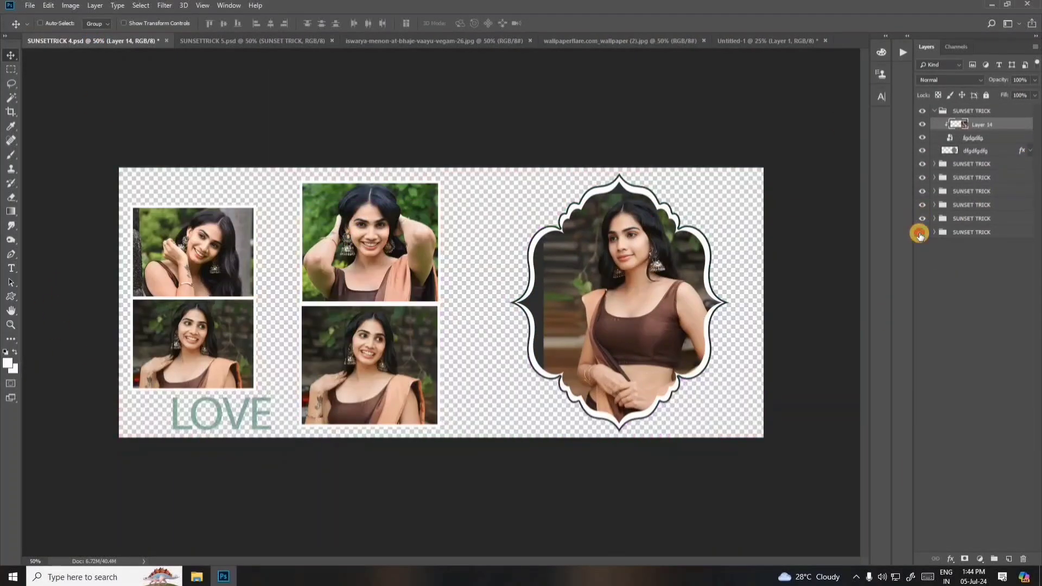
{"action": "left_click", "coordinate": [922, 232]}
{"action": "left_click", "coordinate": [934, 232]}
{"action": "left_click", "coordinate": [924, 260]}
{"action": "left_click", "coordinate": [924, 261]}
Give the background (Layer 19) a dark brown gradient overlay
{"action": "double_click", "coordinate": [1017, 257]}
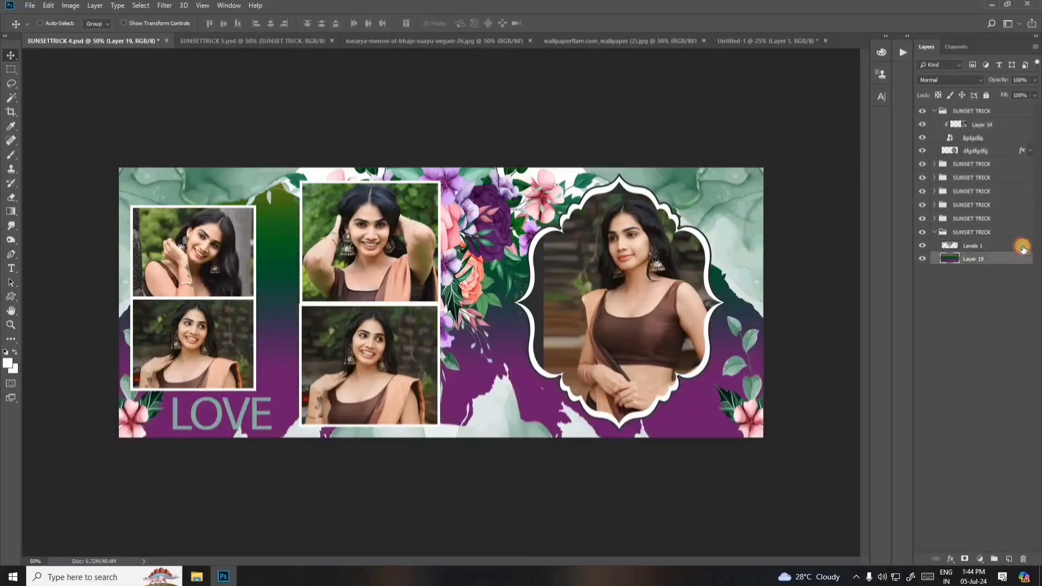
{"action": "left_click", "coordinate": [584, 366]}
{"action": "left_click", "coordinate": [810, 263]}
{"action": "left_click", "coordinate": [778, 301]}
{"action": "left_click", "coordinate": [638, 290]}
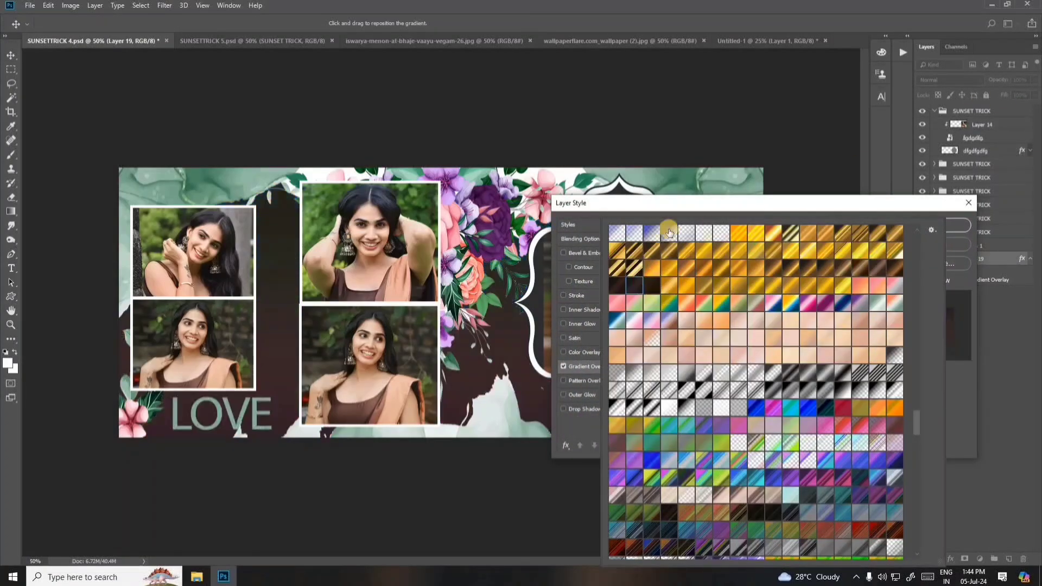
{"action": "key", "text": "Return"}
{"action": "key", "text": "Return"}
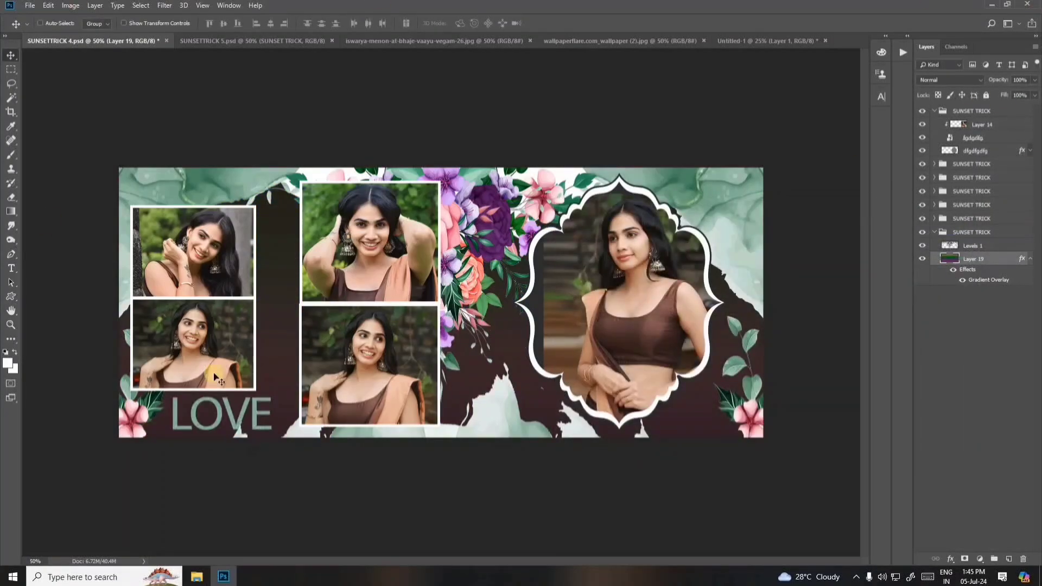
Add the white text "gfhfgf" near the design's upper right corner and enlarge it to about 44 pt
{"action": "key", "text": "t"}
{"action": "left_click", "coordinate": [807, 203]}
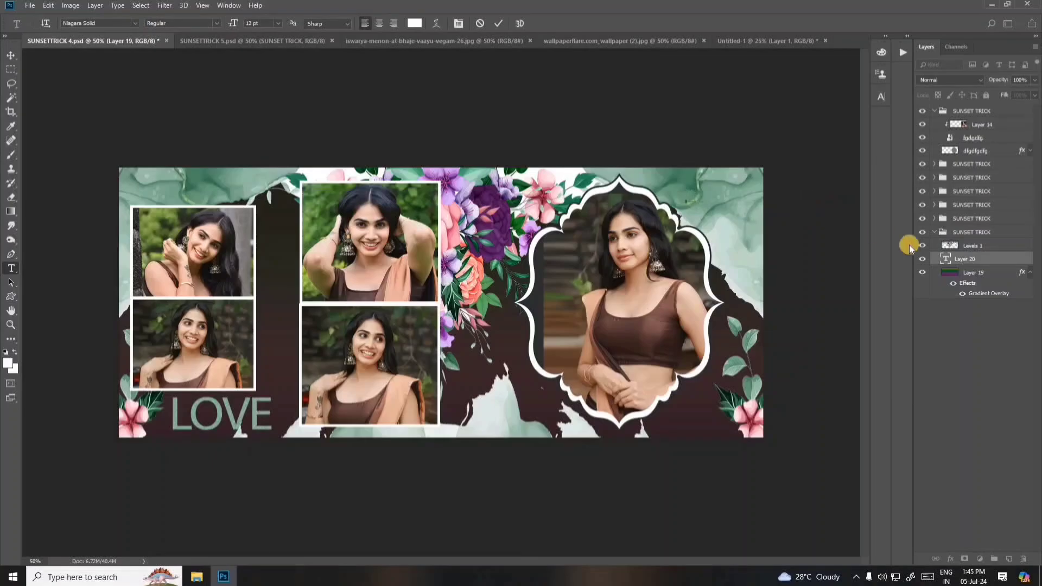
{"action": "type", "text": "gfhfgf"}
{"action": "double_click", "coordinate": [946, 259]}
{"action": "left_click", "coordinate": [414, 23]}
{"action": "key", "text": "Return"}
{"action": "left_click", "coordinate": [880, 96]}
{"action": "left_click_drag", "start_coordinate": [760, 125], "coordinate": [779, 124]}
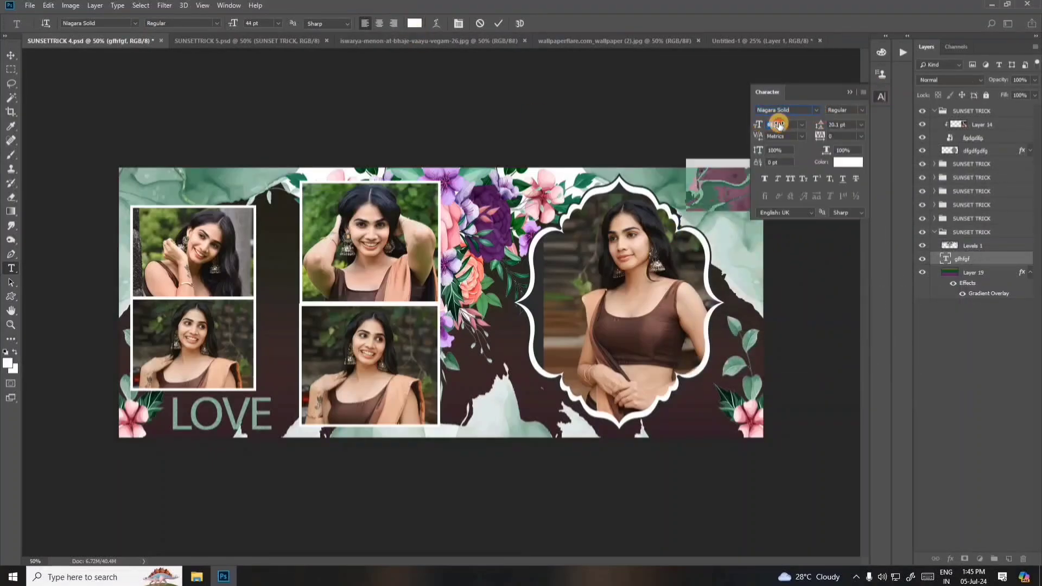
{"action": "key", "text": "ctrl+Return"}
Move the "gfhfgf" text layer above Layer 14 and nudge the text into place beside the ornate frame
{"action": "key", "text": "v"}
{"action": "left_click_drag", "start_coordinate": [982, 264], "coordinate": [989, 118]}
{"action": "left_click", "coordinate": [850, 93]}
{"action": "left_click_drag", "start_coordinate": [733, 191], "coordinate": [733, 204]}
Give the "gfhfgf" text a black drop shadow in Multiply mode
{"action": "double_click", "coordinate": [1016, 124]}
{"action": "left_click", "coordinate": [735, 482]}
{"action": "left_click", "coordinate": [885, 344]}
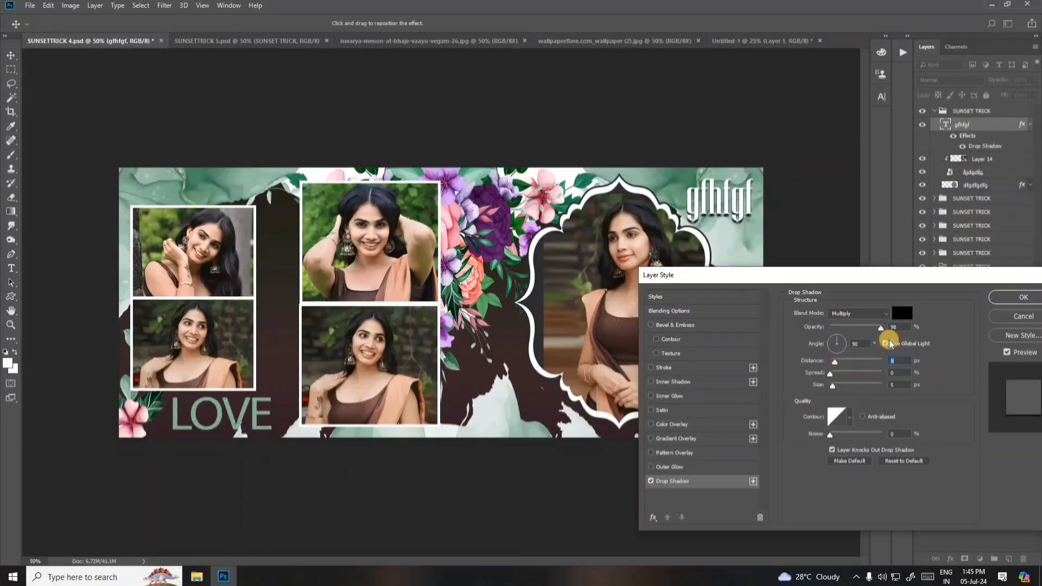
{"action": "left_click", "coordinate": [1023, 297]}
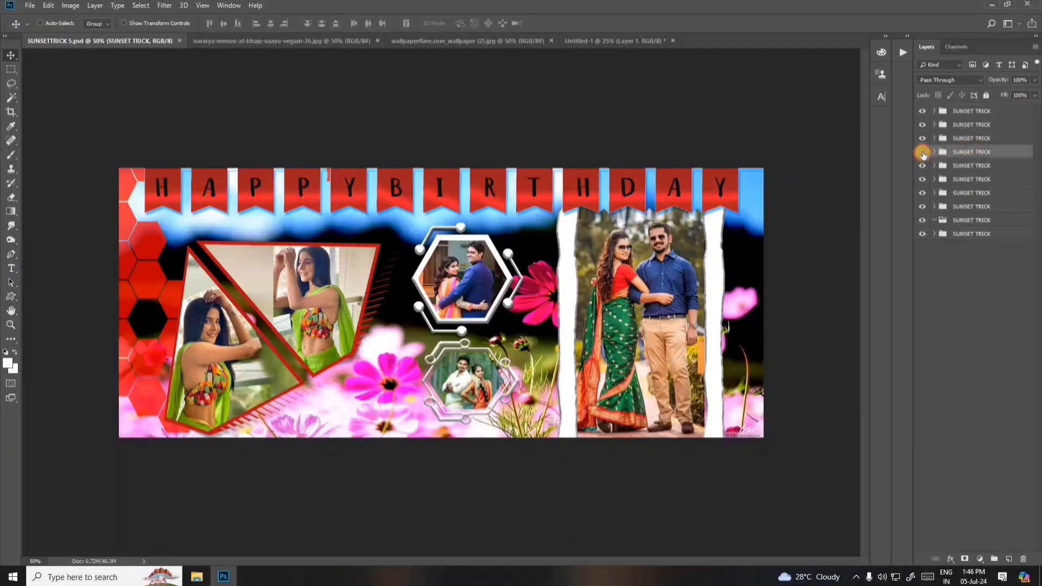
In SUNSETTRICK 5.psd, hide the floral background group and add a new layer above it filled with red
{"action": "left_click", "coordinate": [921, 240]}
{"action": "left_click", "coordinate": [921, 234]}
{"action": "left_click", "coordinate": [921, 235]}
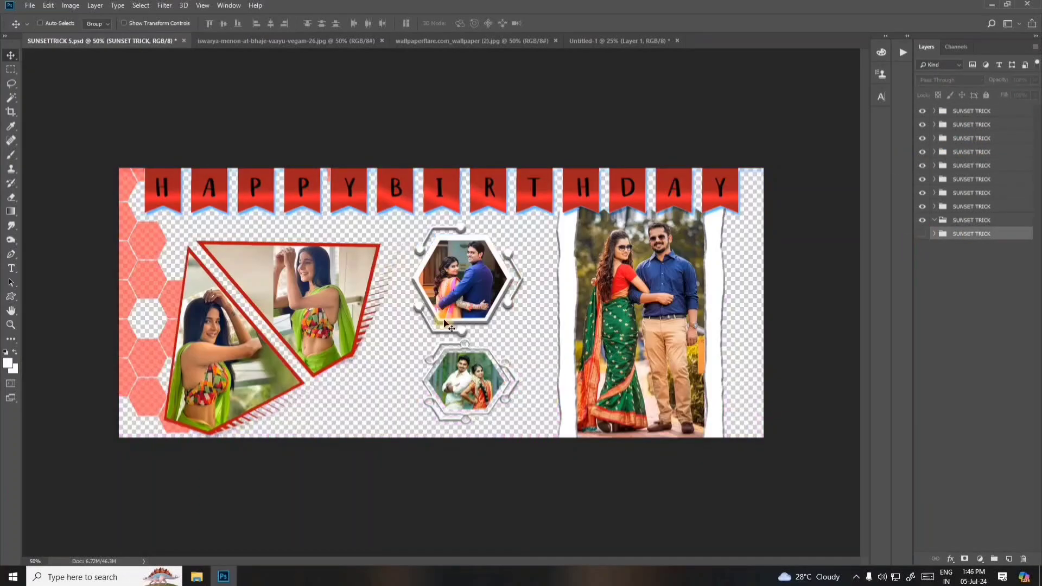
{"action": "left_click", "coordinate": [1009, 559]}
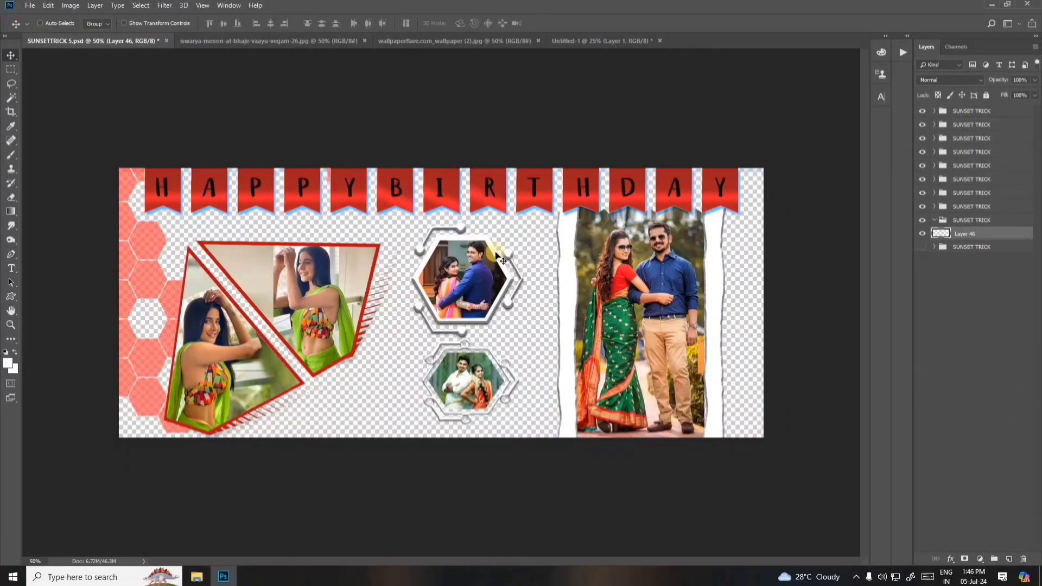
{"action": "key", "text": "shift+F5"}
{"action": "left_click", "coordinate": [331, 211]}
{"action": "key", "text": "space"}
Give the red background (Layer 46) a different pattern overlay at about 24% opacity with a reduced scale
{"action": "double_click", "coordinate": [997, 234]}
{"action": "left_click", "coordinate": [648, 453]}
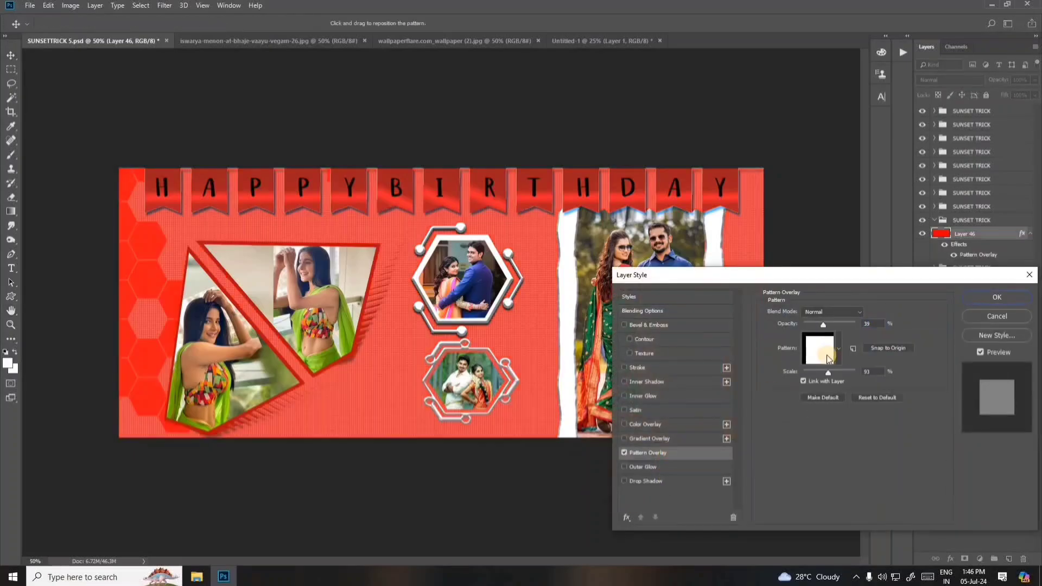
{"action": "left_click", "coordinate": [820, 350]}
{"action": "left_click", "coordinate": [817, 392]}
{"action": "left_click_drag", "start_coordinate": [820, 324], "coordinate": [816, 324]}
{"action": "left_click_drag", "start_coordinate": [827, 373], "coordinate": [821, 375]}
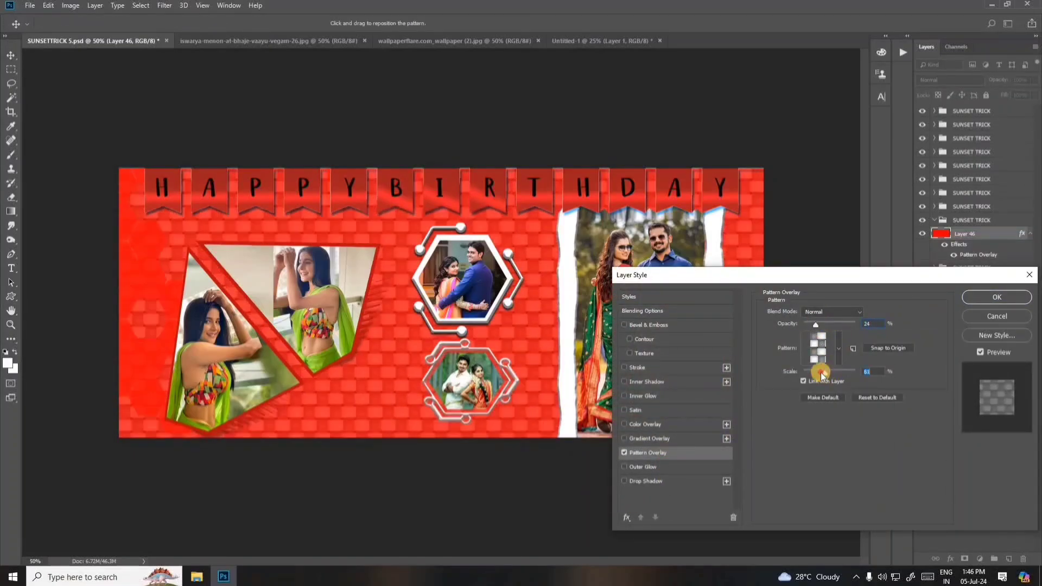
{"action": "left_click", "coordinate": [997, 296]}
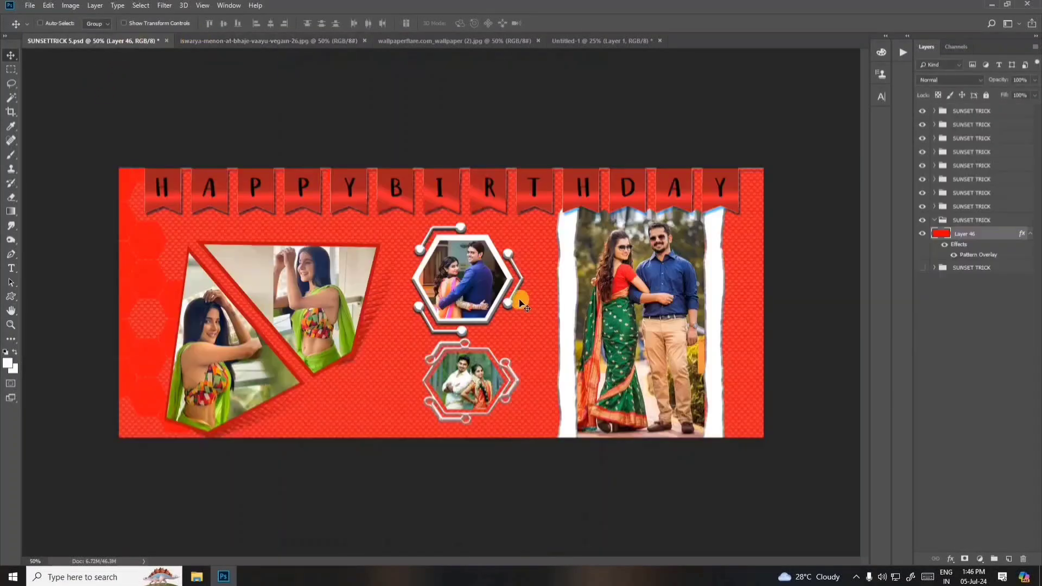
In Untitled-1, stack two more copies of the mug design below the first and centre all three vertically on the page
{"action": "left_click", "coordinate": [600, 40]}
{"action": "left_click_drag", "start_coordinate": [448, 116], "coordinate": [455, 392]}
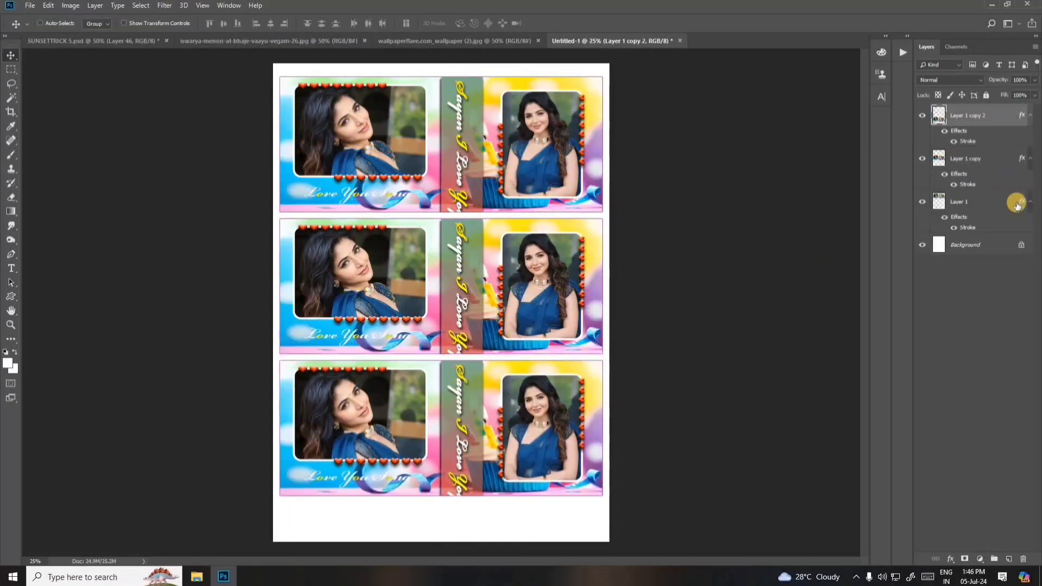
{"action": "left_click", "coordinate": [978, 206], "text": "shift"}
{"action": "key", "text": "ctrl+t"}
{"action": "left_click_drag", "start_coordinate": [488, 143], "coordinate": [508, 159]}
{"action": "key", "text": "Return"}
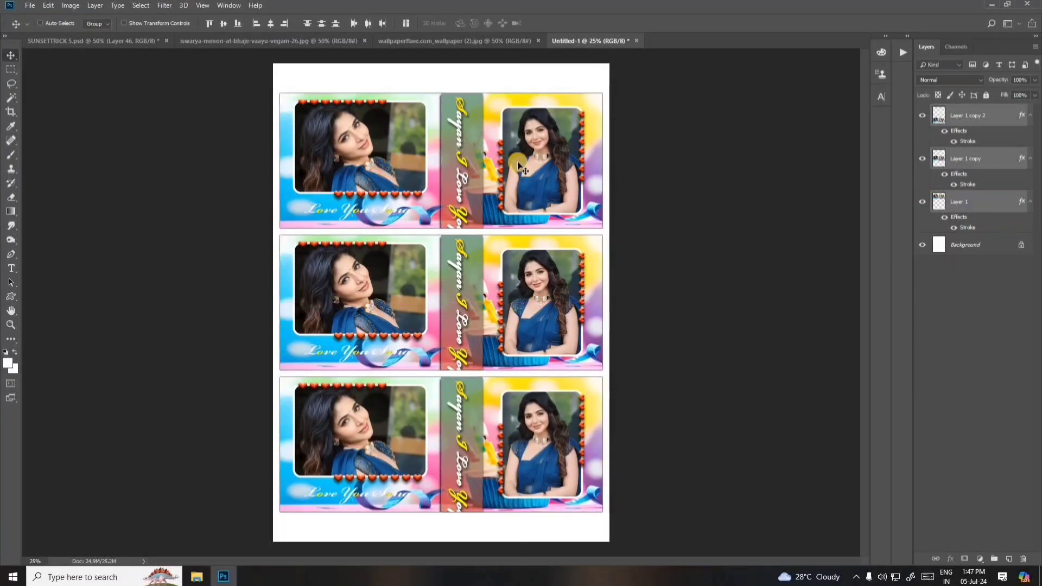
Open the print setup for the three-mug page and choose the EPSON L805 Series printer
{"action": "key", "text": "ctrl+p"}
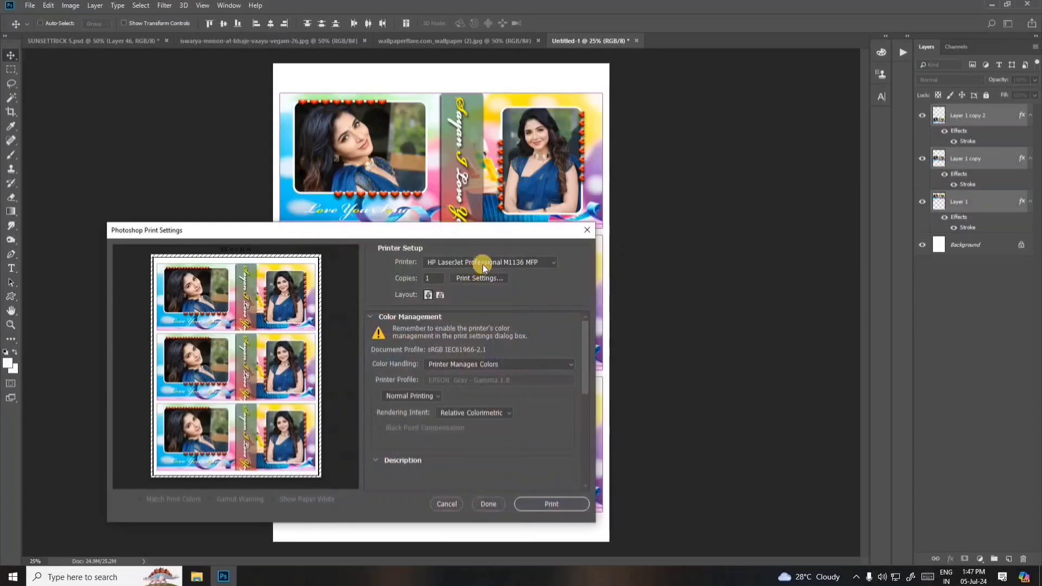
{"action": "left_click", "coordinate": [483, 265]}
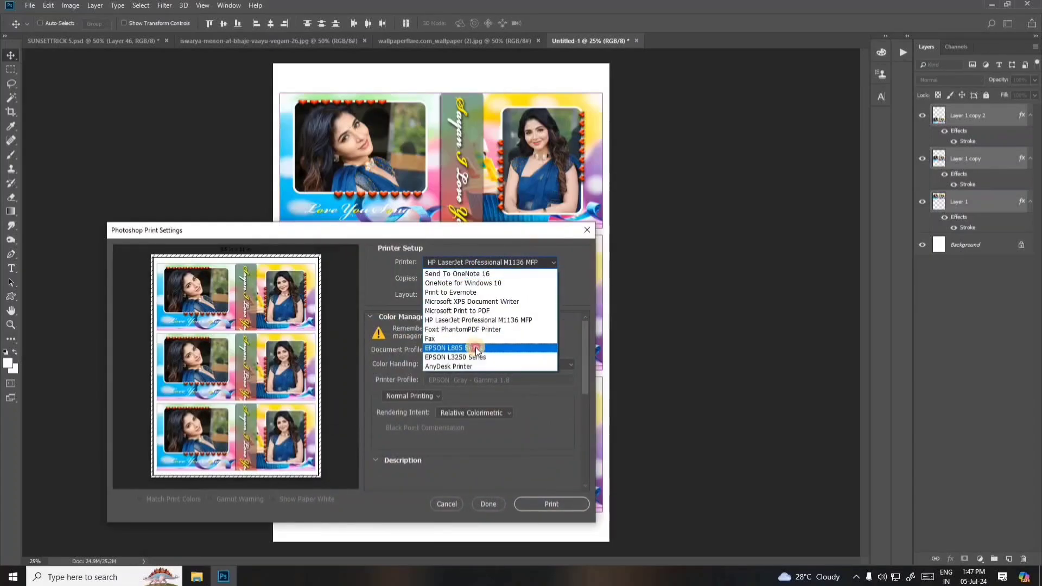
{"action": "left_click", "coordinate": [476, 348]}
Set the printer to A4 210 x 297 mm borderless output on Epson Matte paper
{"action": "left_click", "coordinate": [475, 279]}
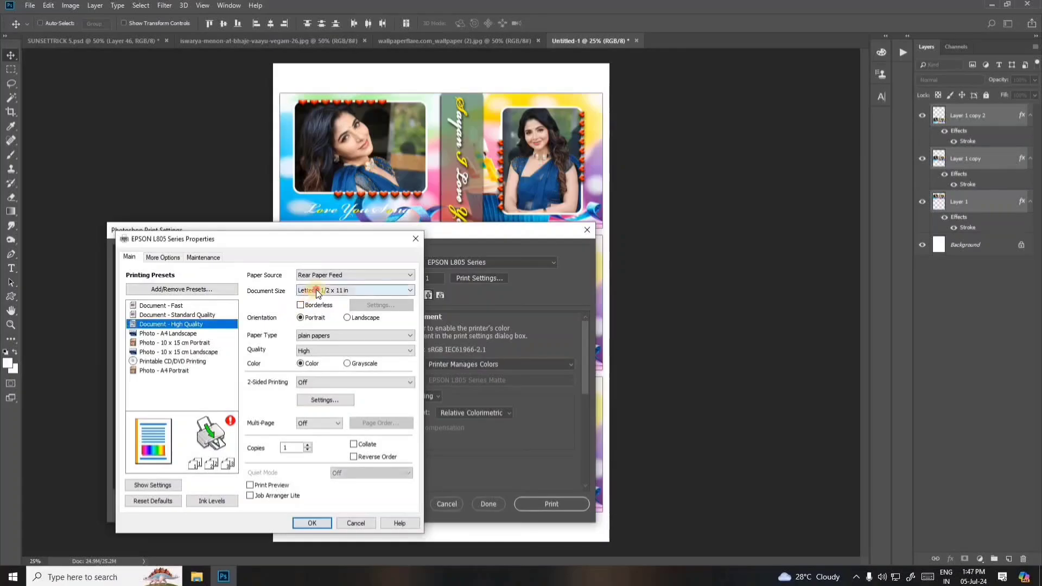
{"action": "left_click", "coordinate": [316, 289]}
{"action": "left_click", "coordinate": [307, 308]}
{"action": "left_click", "coordinate": [302, 305]}
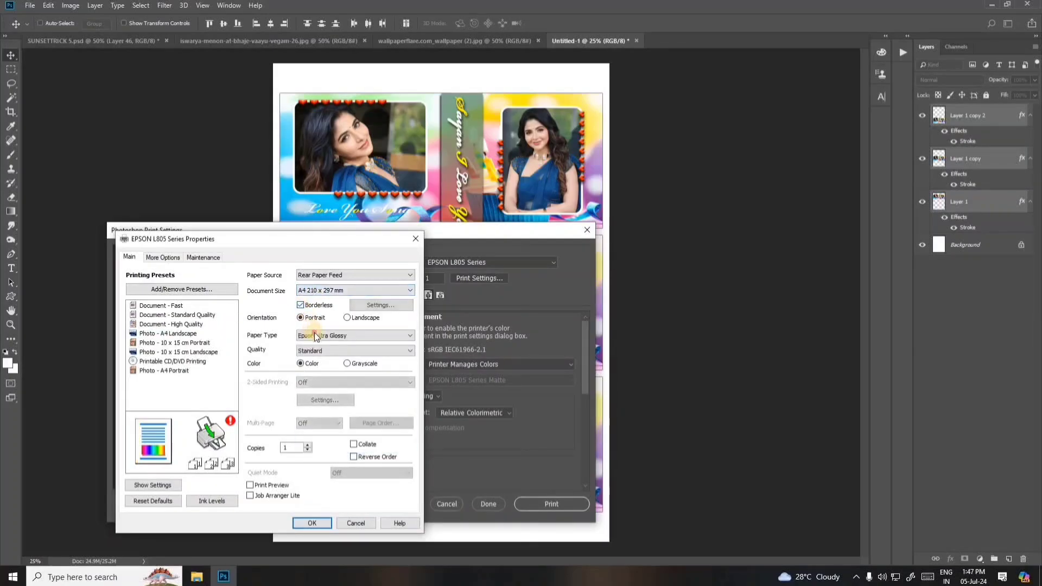
{"action": "left_click", "coordinate": [326, 336]}
{"action": "left_click", "coordinate": [312, 361]}
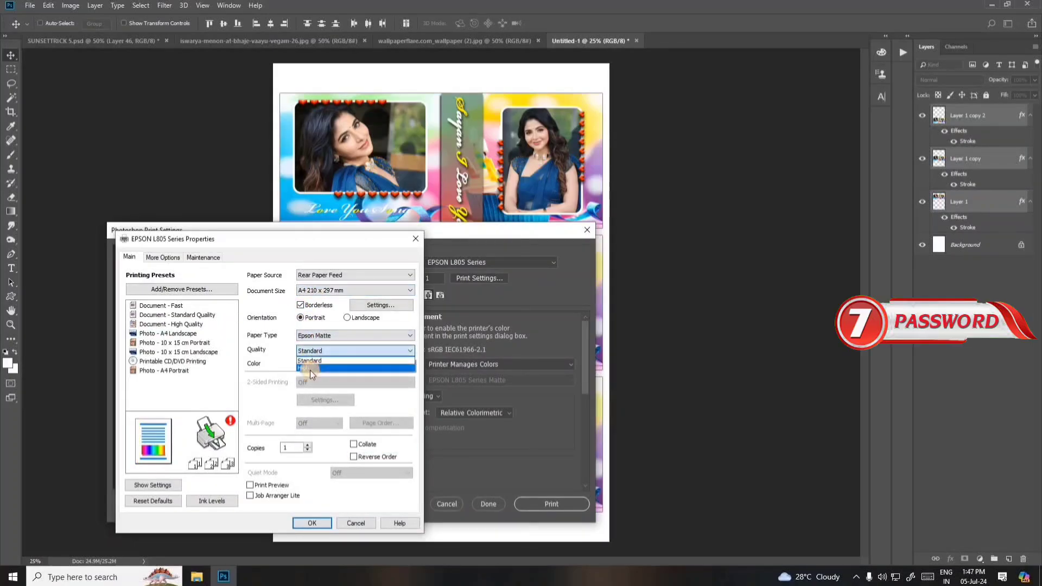
Enable Mirror Image in the printer properties, accept them, and set the number of copies to 10
{"action": "left_click", "coordinate": [168, 257]}
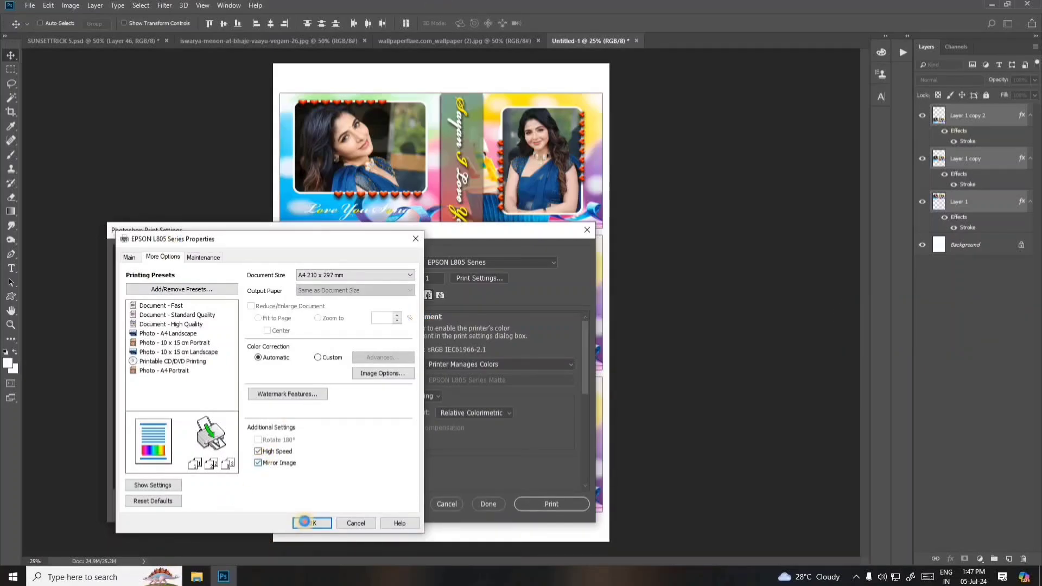
{"action": "left_click", "coordinate": [312, 522]}
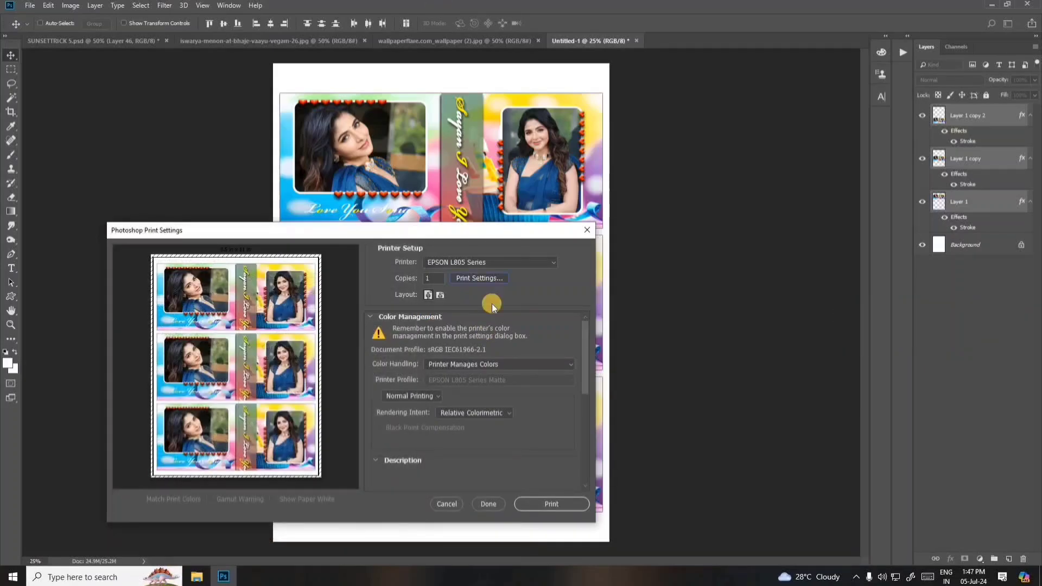
{"action": "left_click", "coordinate": [435, 277]}
{"action": "type", "text": "10"}
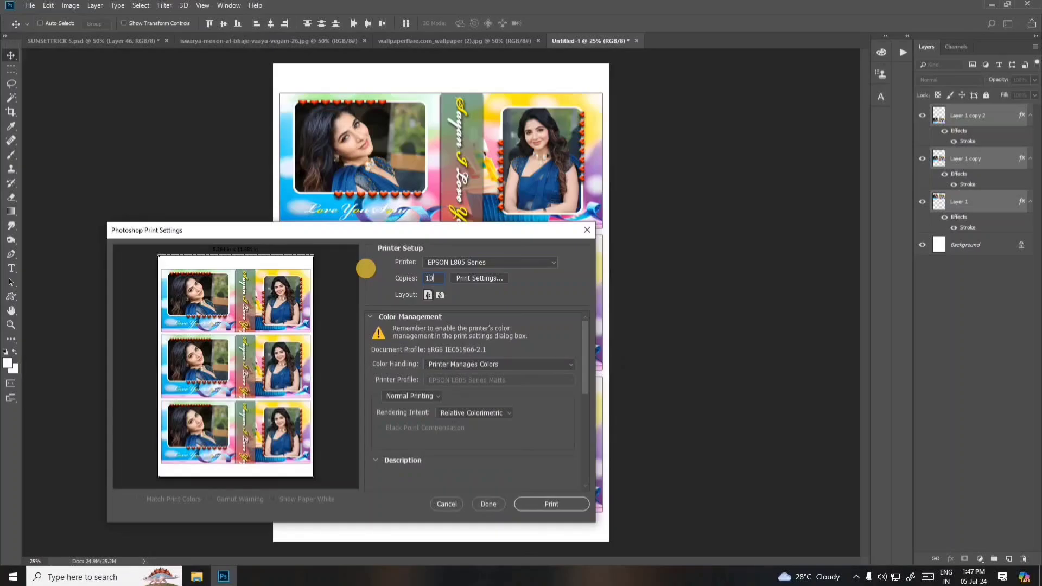